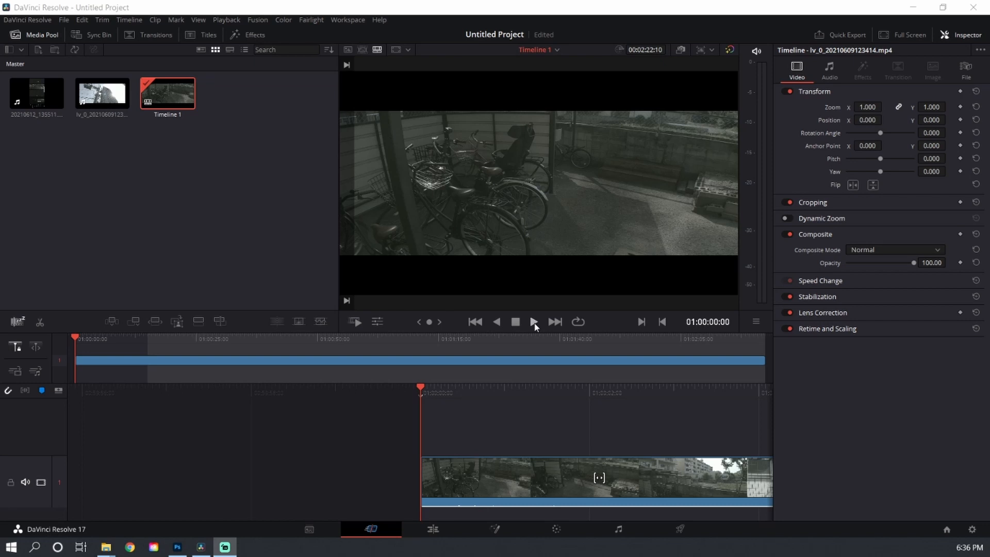
# Step: Preview the opening of the footage on the Color page and open Timeline 1 on the Edit page
pyautogui.click(556, 534)
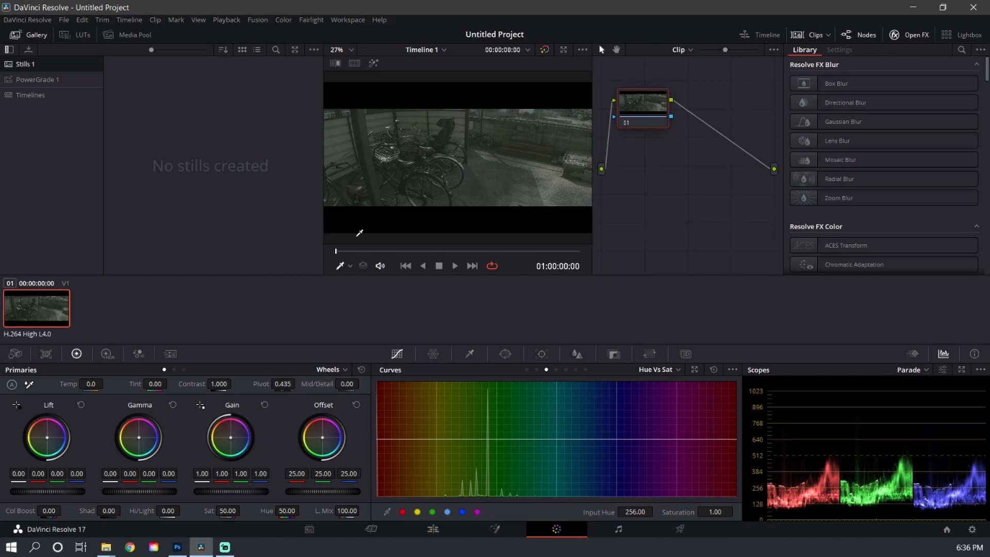
pyautogui.click(454, 265)
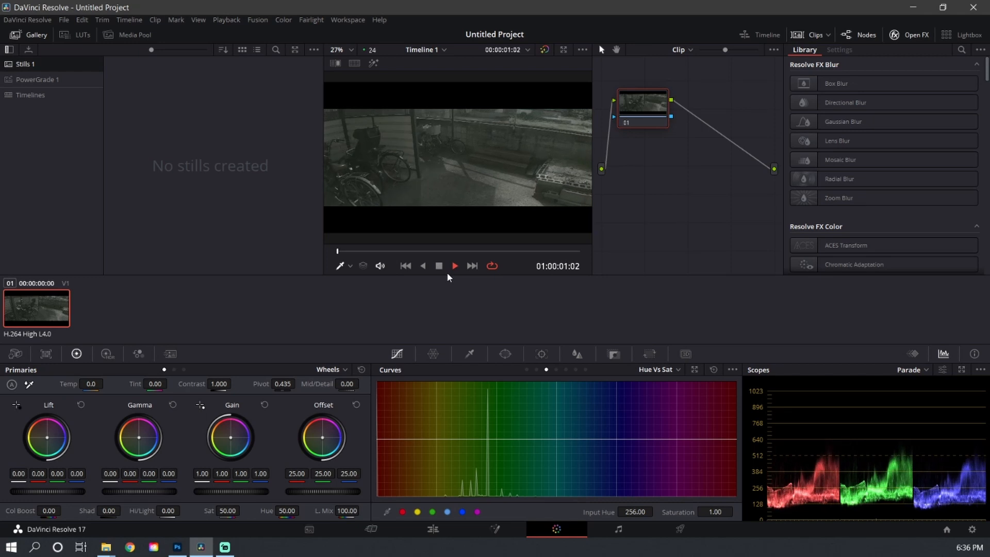
pyautogui.press('space')
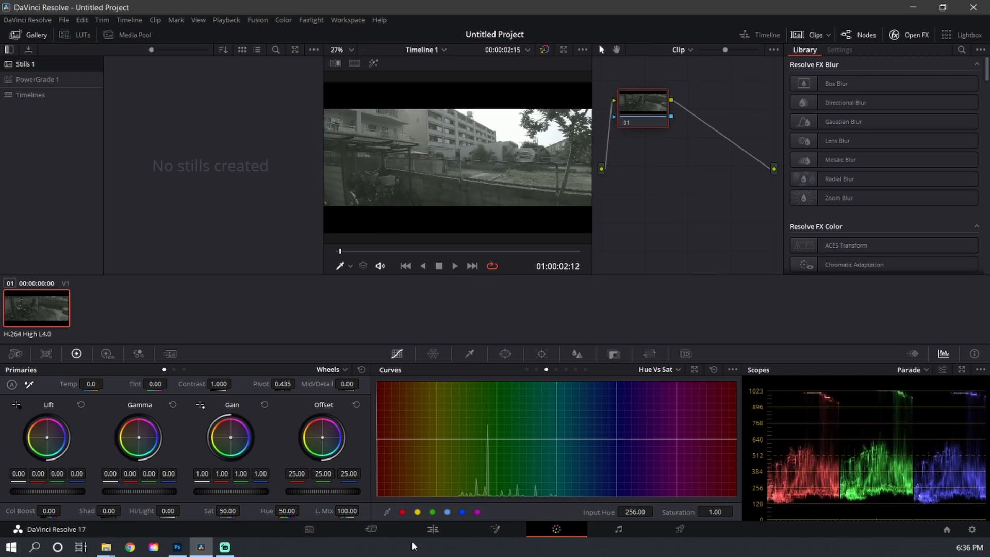
pyautogui.click(435, 528)
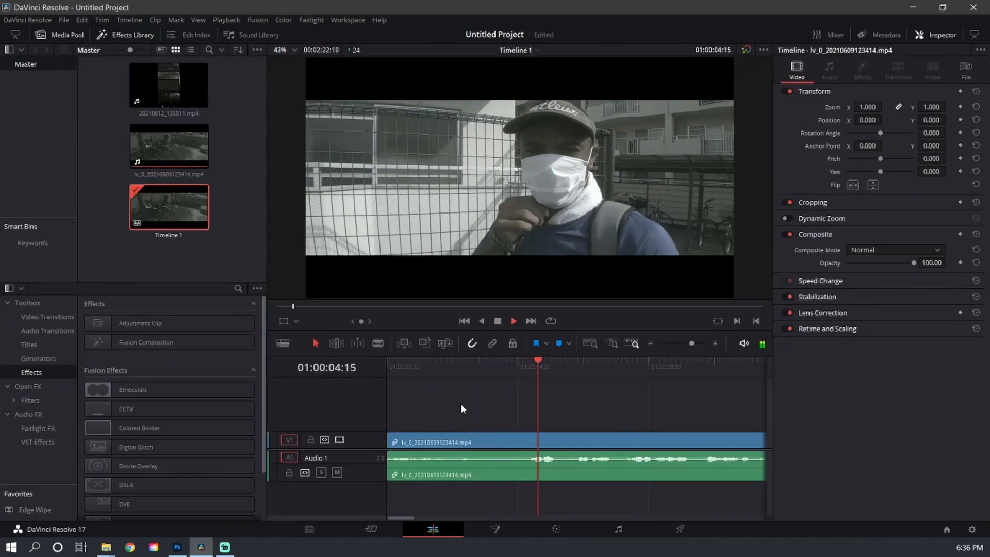
pyautogui.press('space')
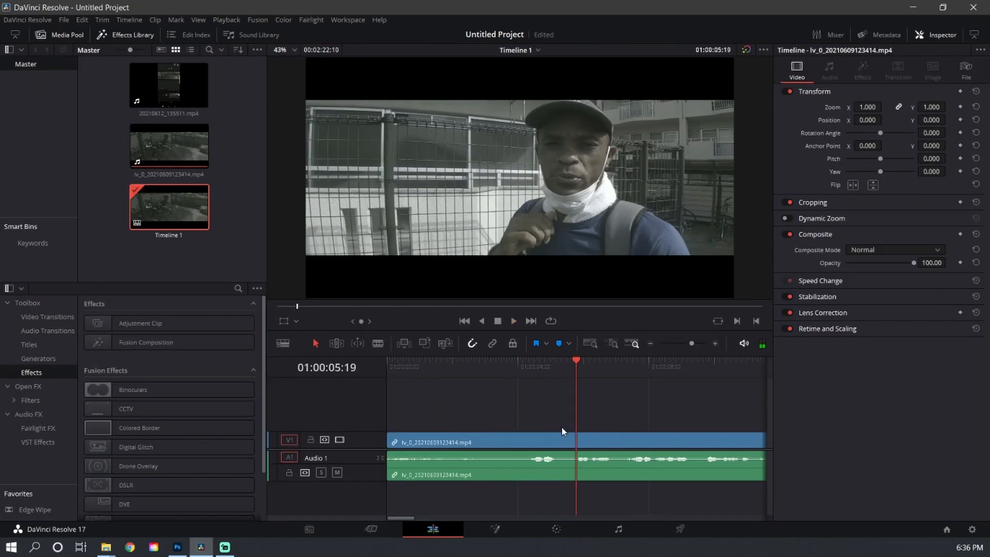
# Step: Fit the whole clip into the timeline view and enlarge the Video 1 track so its thumbnails show
pyautogui.scroll(-10, 575, 418)
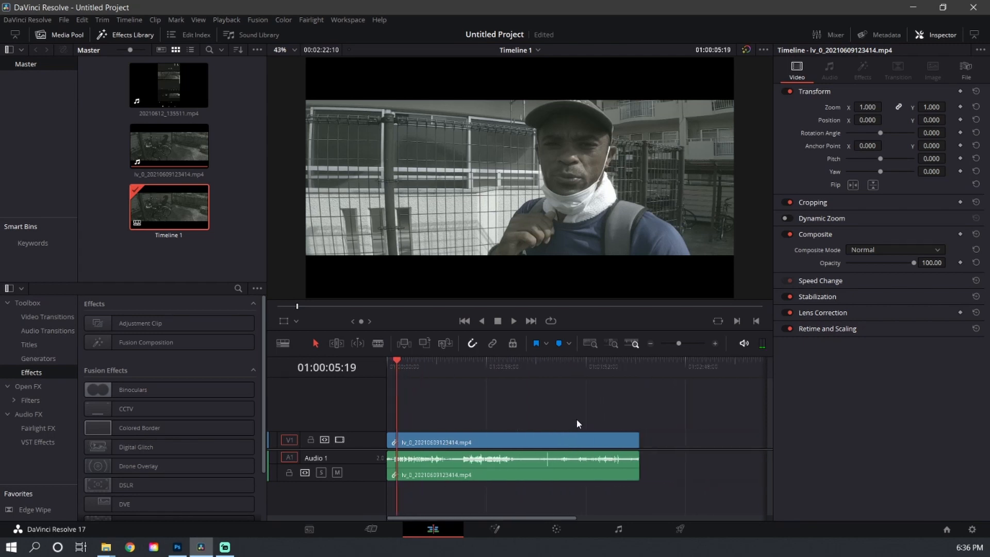
pyautogui.scroll(1, 577, 422)
pyautogui.scroll(5, 439, 438)
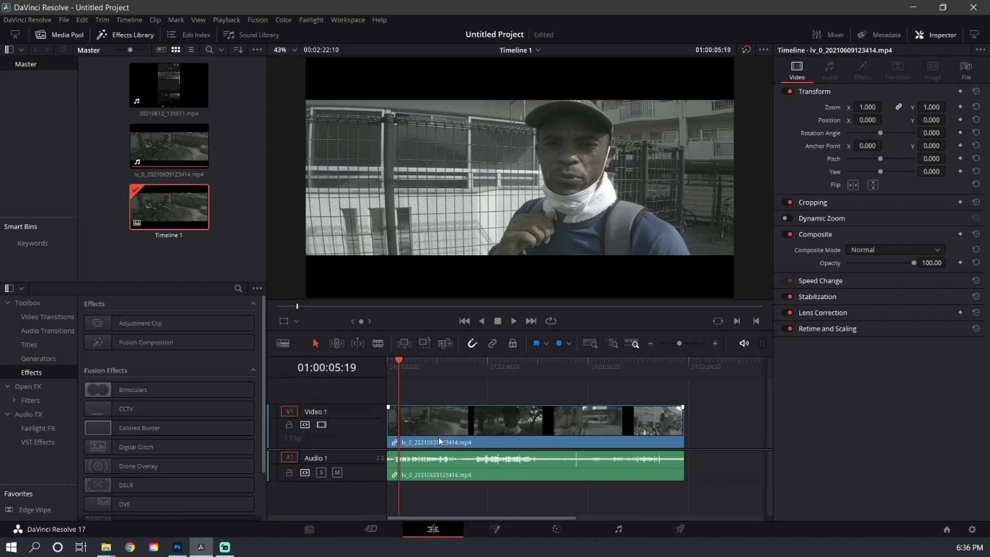
pyautogui.scroll(3, 439, 437)
pyautogui.scroll(1, 454, 433)
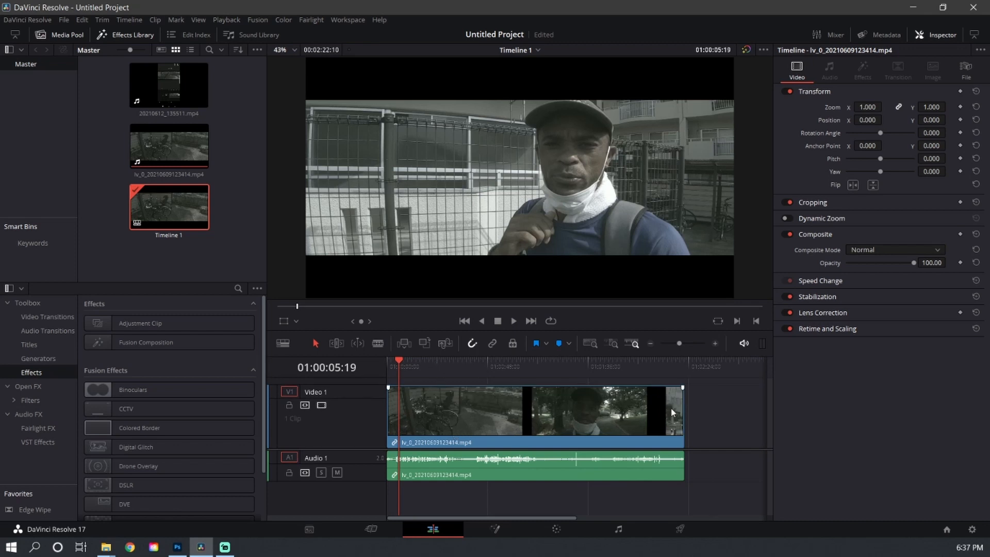
pyautogui.moveTo(682, 412); pyautogui.dragTo(734, 407)
# Step: Split the clip's video and audio at 01:00:32:11, where the shot changes to the tree seen from below
pyautogui.moveTo(425, 362); pyautogui.dragTo(452, 364)
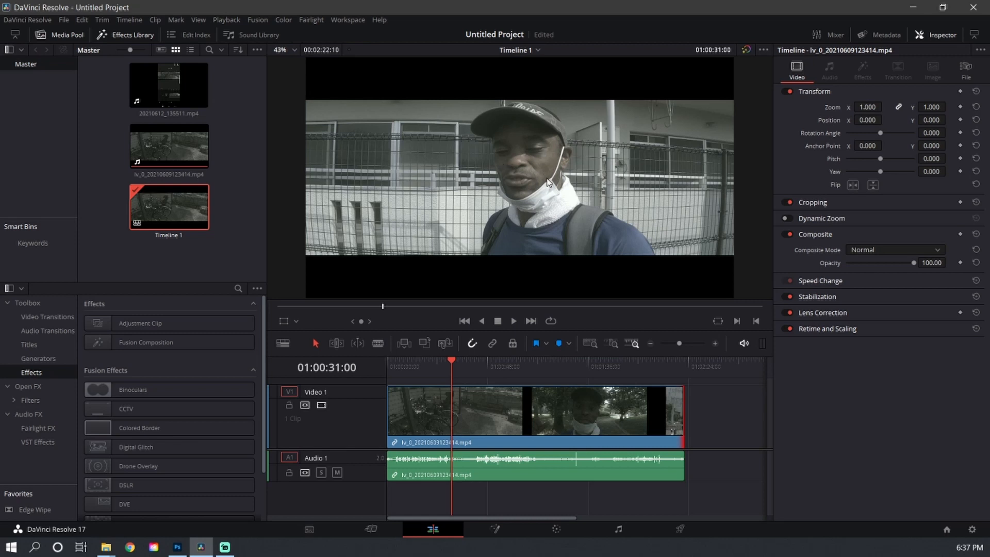
pyautogui.click(453, 364)
pyautogui.moveTo(453, 363); pyautogui.dragTo(462, 360)
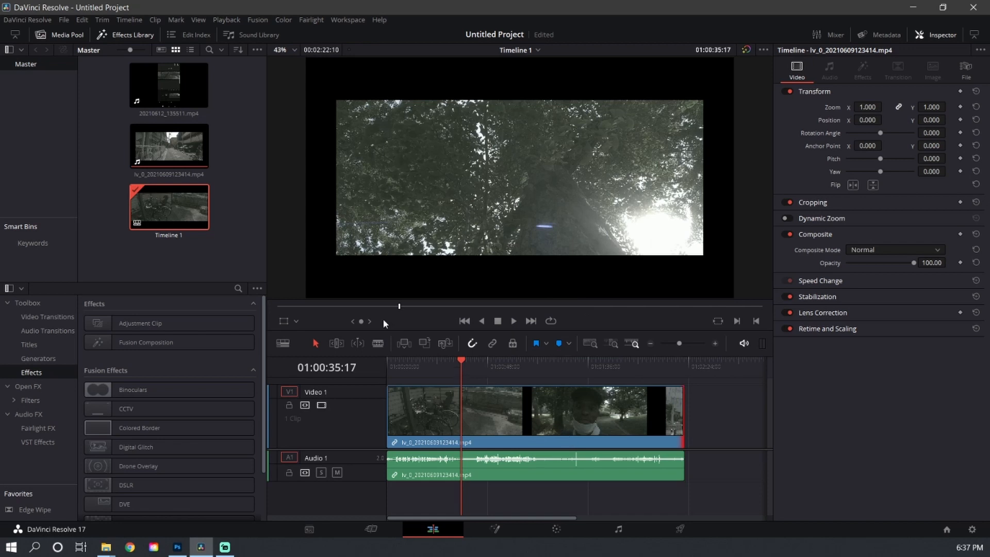
pyautogui.moveTo(361, 321); pyautogui.dragTo(320, 322)
pyautogui.click(462, 407)
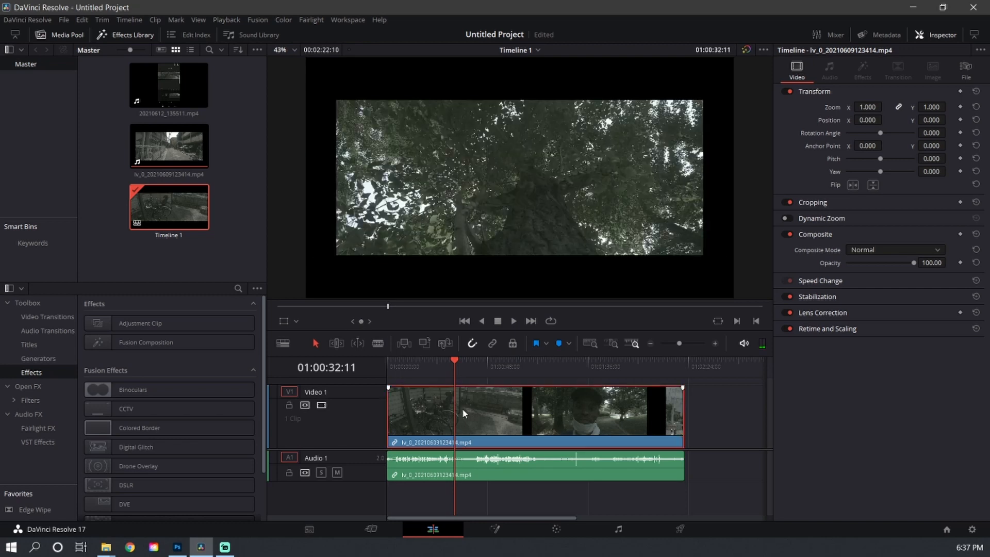
pyautogui.moveTo(485, 496); pyautogui.dragTo(457, 439)
pyautogui.hotkey('ctrl', 'b')
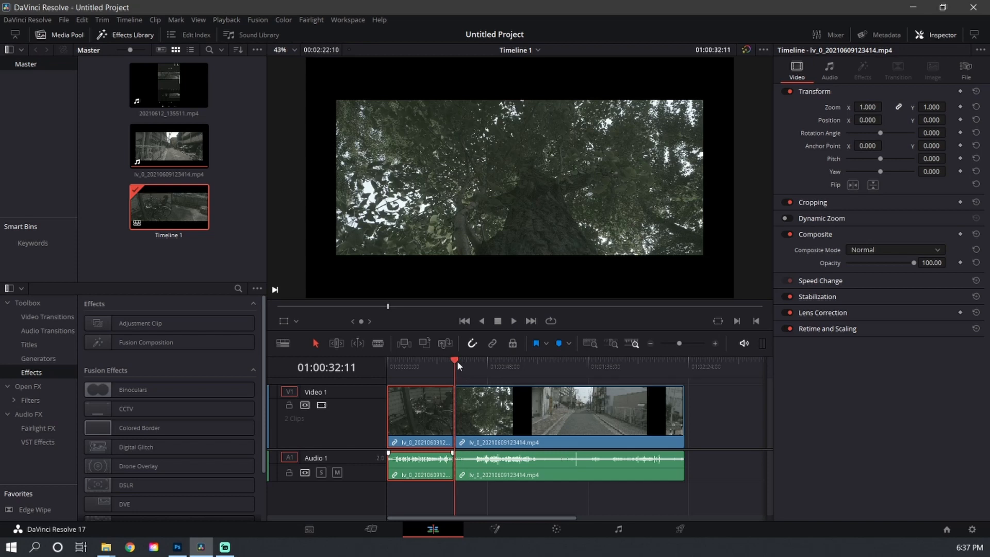
# Step: Zoom in on the first cut and play the footage after it to check for the next shot change
pyautogui.moveTo(457, 361)
pyautogui.mouseDown()
pyautogui.moveTo(477, 361)
pyautogui.moveTo(461, 364)
pyautogui.mouseUp()
pyautogui.scroll(3, 541, 438)
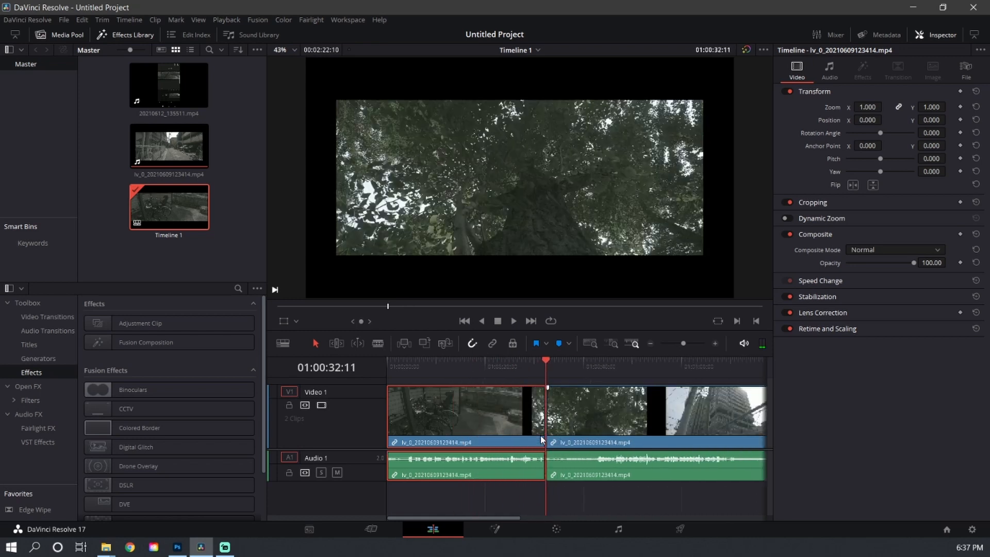
pyautogui.scroll(2, 542, 438)
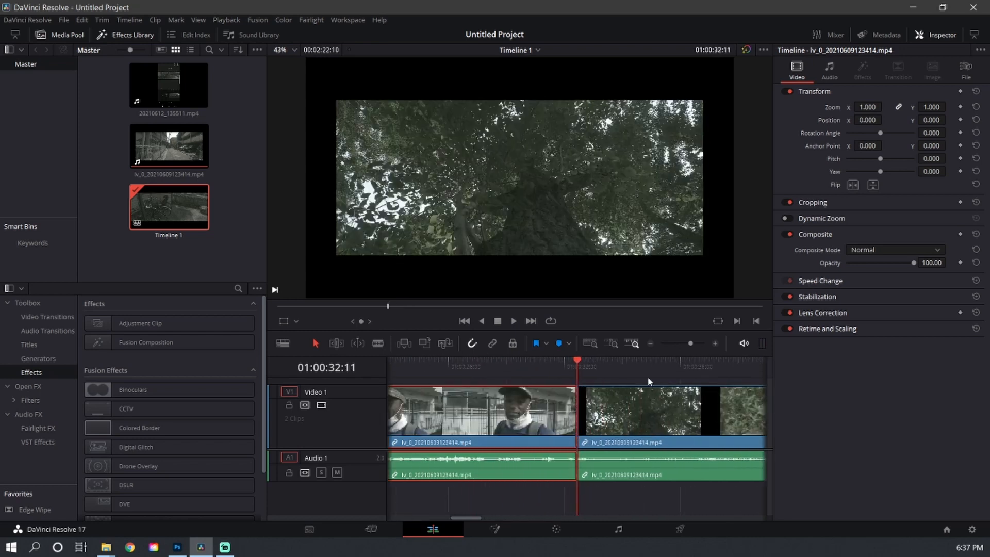
pyautogui.press('space')
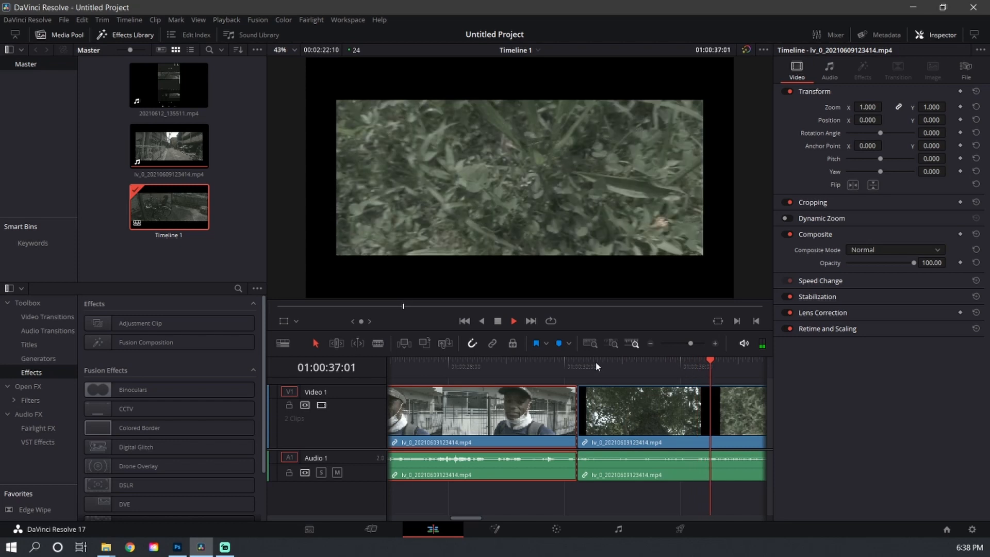
pyautogui.press('space')
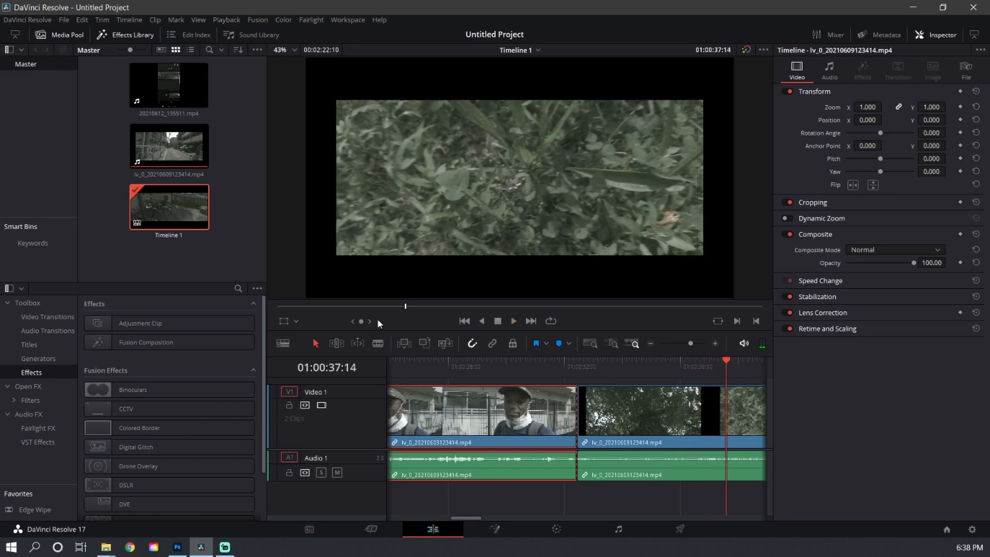
pyautogui.moveTo(361, 321)
pyautogui.mouseDown()
pyautogui.moveTo(336, 321)
pyautogui.moveTo(350, 322)
pyautogui.mouseUp()
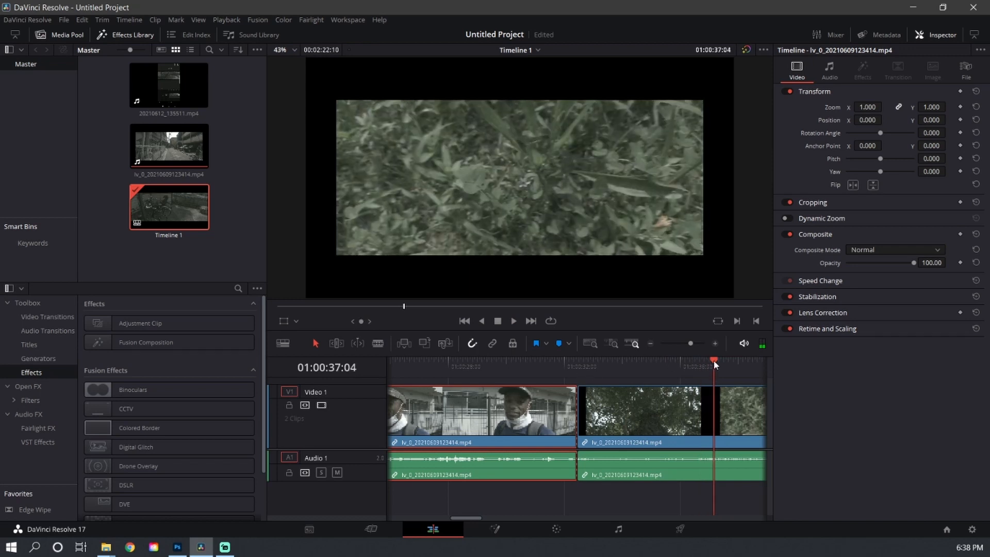
pyautogui.moveTo(713, 360); pyautogui.dragTo(533, 361)
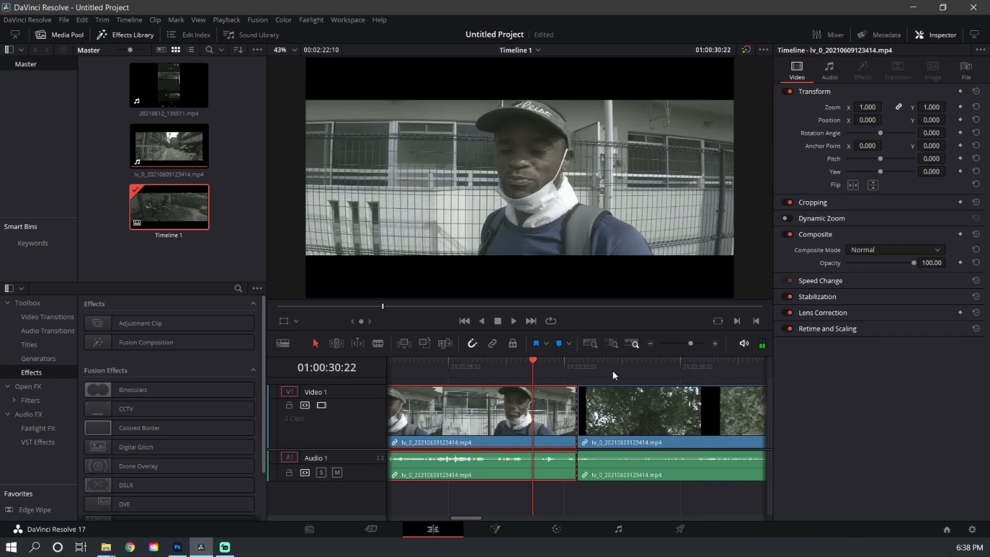
# Step: Split the video clip at 01:00:43:13, where the grass close-up changes to the man in the park
pyautogui.hscroll(10, 515, 415)
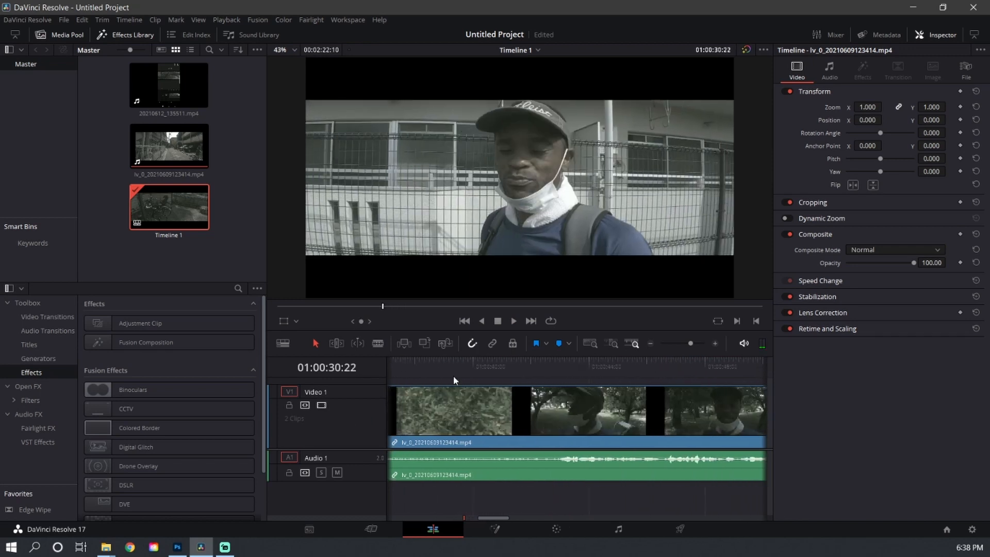
pyautogui.moveTo(472, 365); pyautogui.dragTo(574, 368)
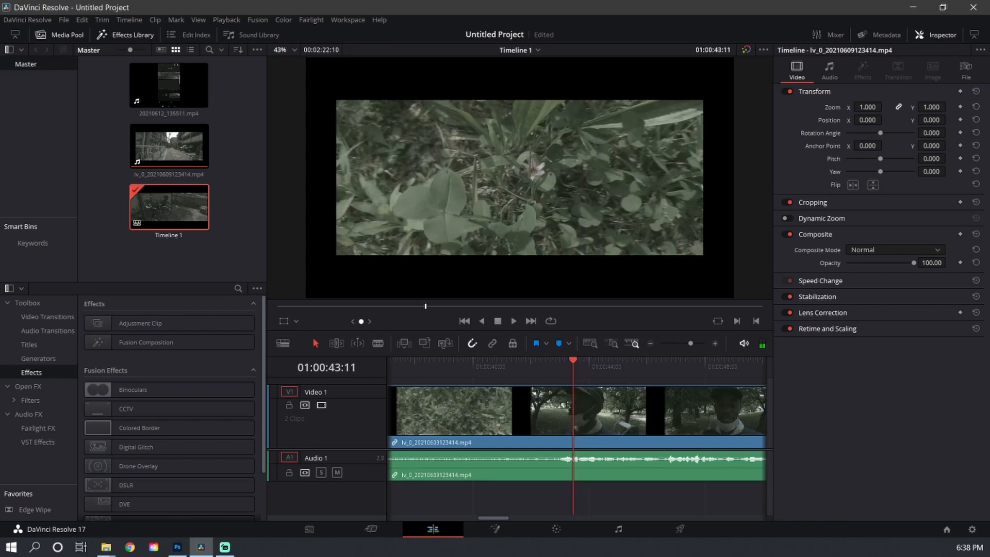
pyautogui.moveTo(361, 321)
pyautogui.mouseDown()
pyautogui.moveTo(375, 321)
pyautogui.moveTo(365, 321)
pyautogui.mouseUp()
pyautogui.press('Left')
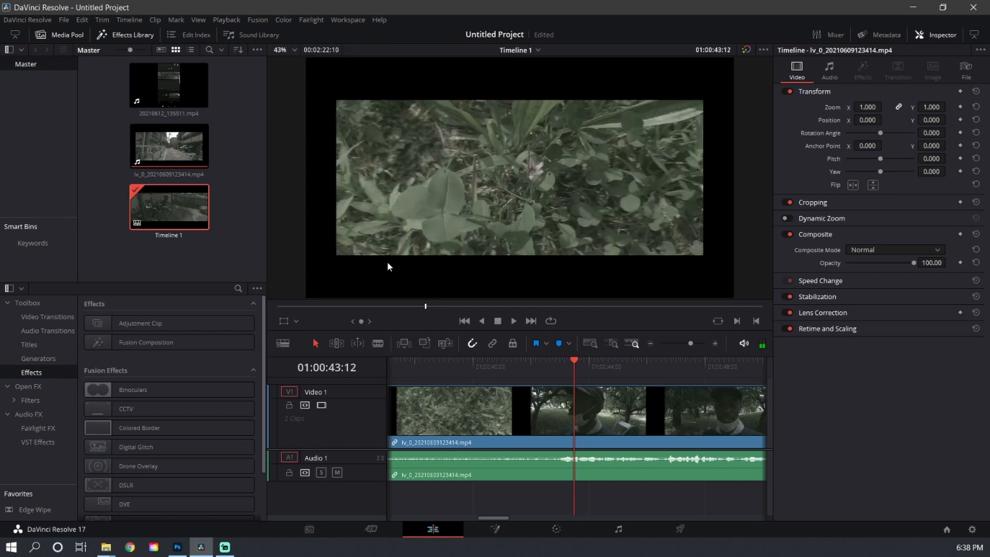
pyautogui.press('Right')
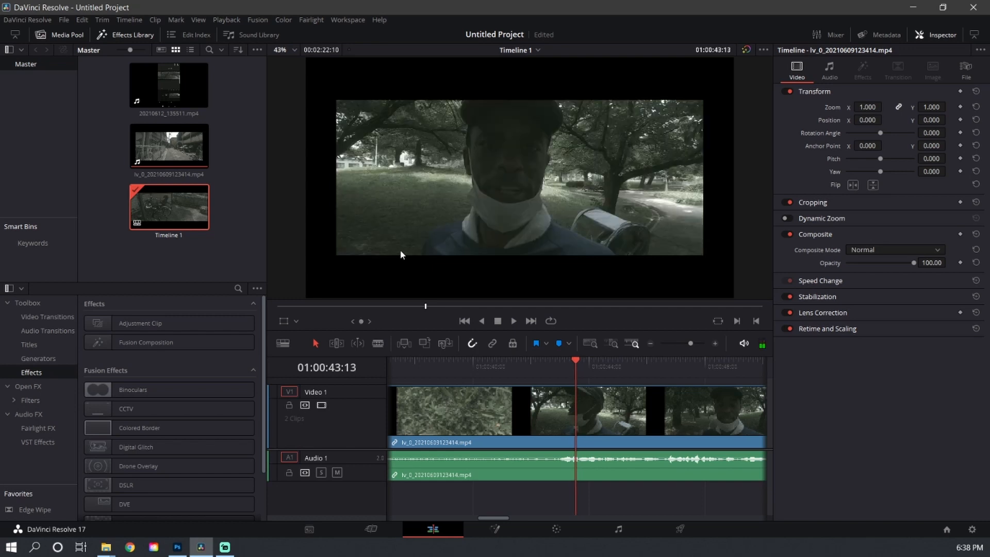
pyautogui.click(610, 441)
pyautogui.hotkey('ctrl', 'b')
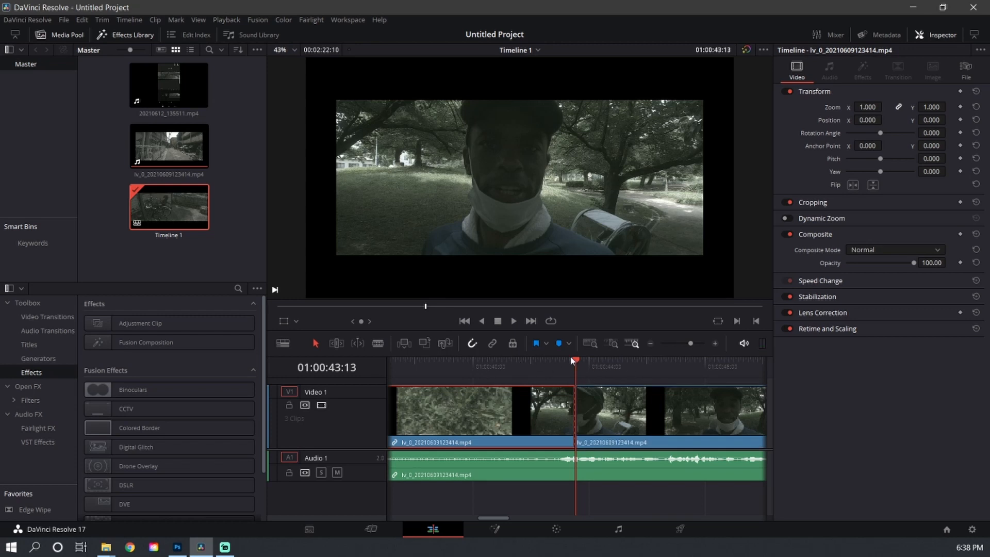
# Step: Split the video clip at 01:01:08:20, on the first frame where the park shot changes to overhead foliage
pyautogui.moveTo(574, 361); pyautogui.dragTo(735, 367)
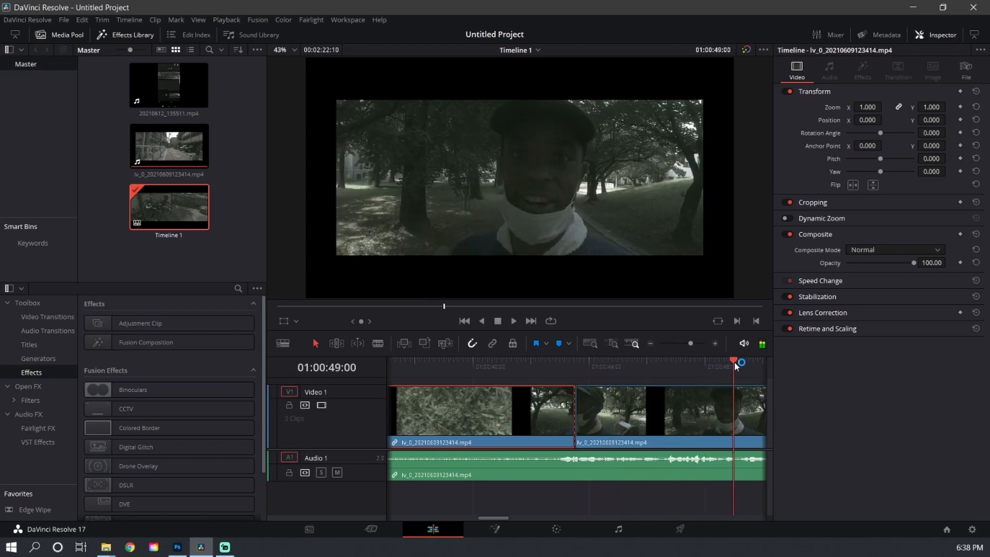
pyautogui.moveTo(700, 427); pyautogui.dragTo(385, 433)
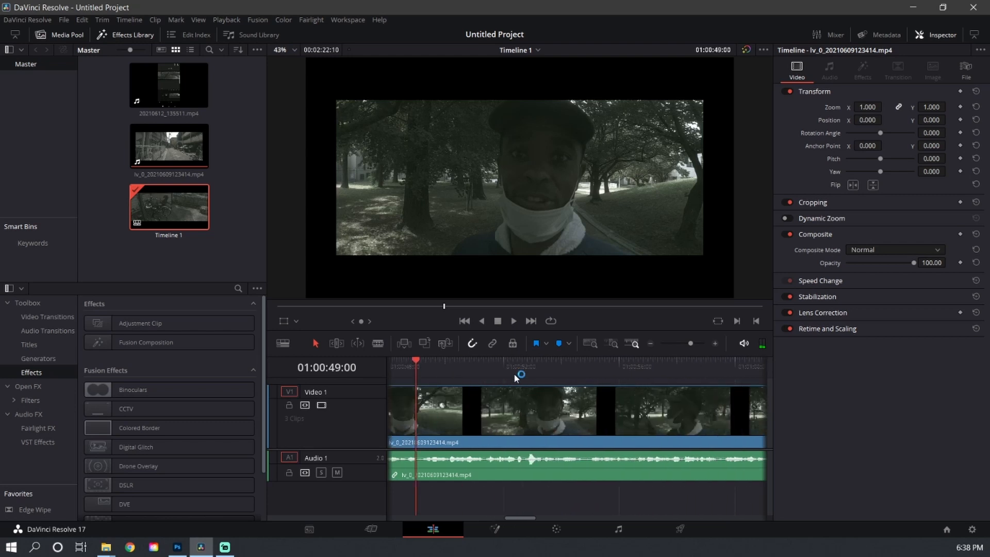
pyautogui.moveTo(518, 367); pyautogui.dragTo(439, 420)
pyautogui.moveTo(462, 360); pyautogui.dragTo(683, 367)
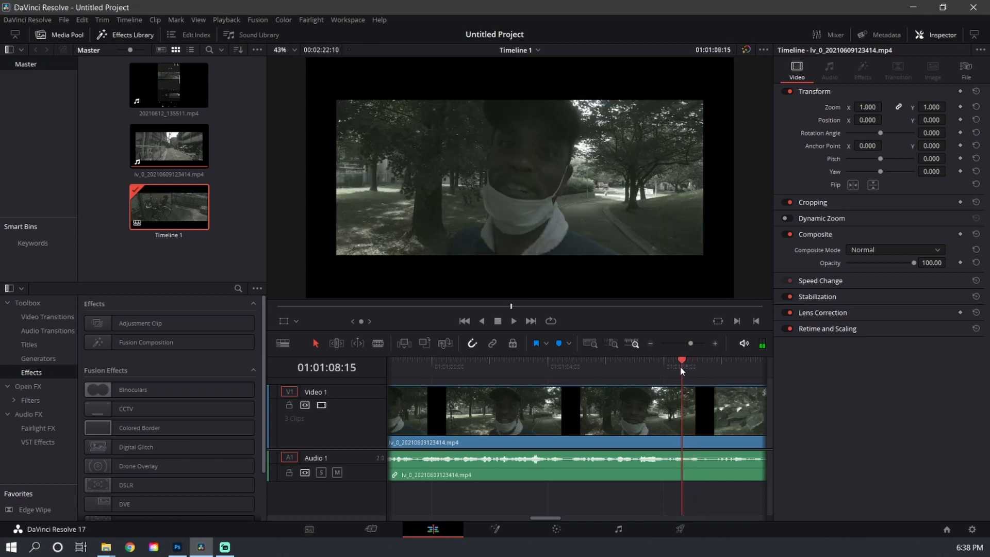
pyautogui.press('Right')
pyautogui.press('Right')
pyautogui.press('Right')
pyautogui.press('Right')
pyautogui.press('Right')
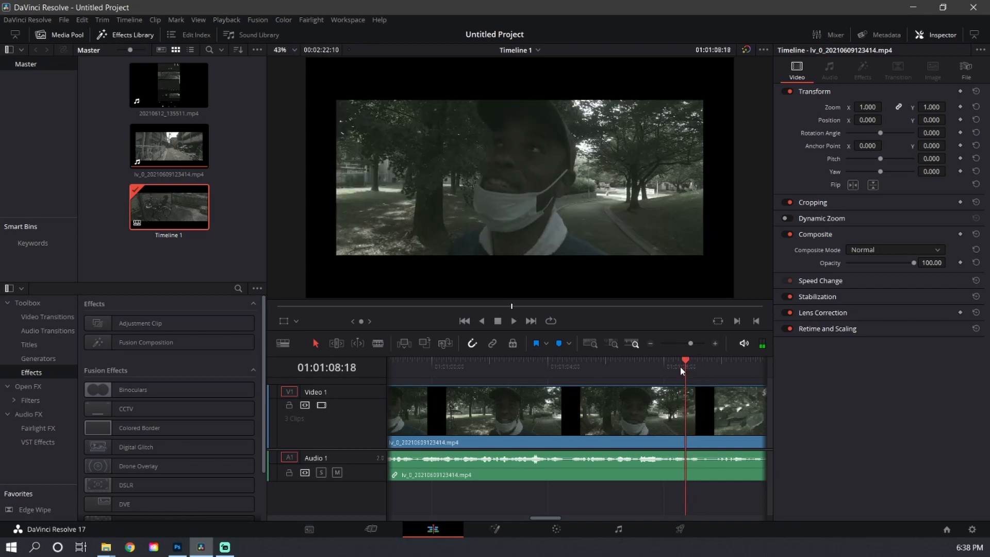
pyautogui.press('Left')
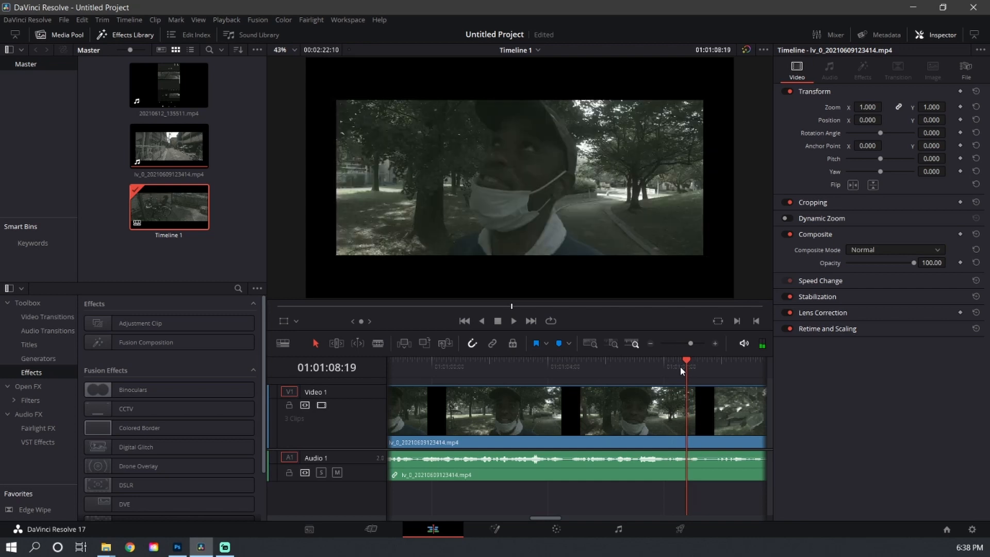
pyautogui.press('Right')
pyautogui.press('Left')
pyautogui.press('Right')
pyautogui.press('Left')
pyautogui.press('Right')
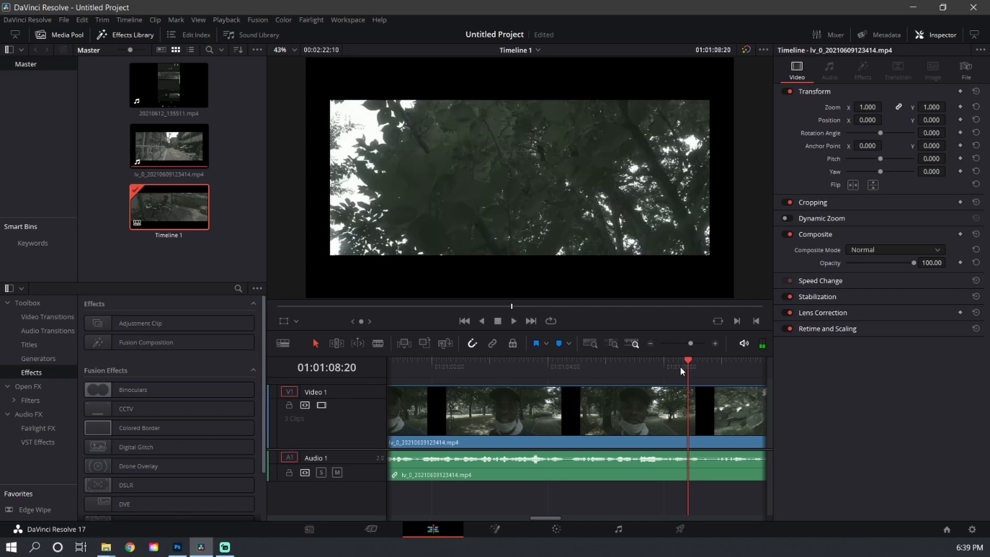
pyautogui.press('Left')
pyautogui.press('Right')
pyautogui.press('Left')
pyautogui.press('Right')
pyautogui.press('Left')
pyautogui.press('Right')
pyautogui.press('Left')
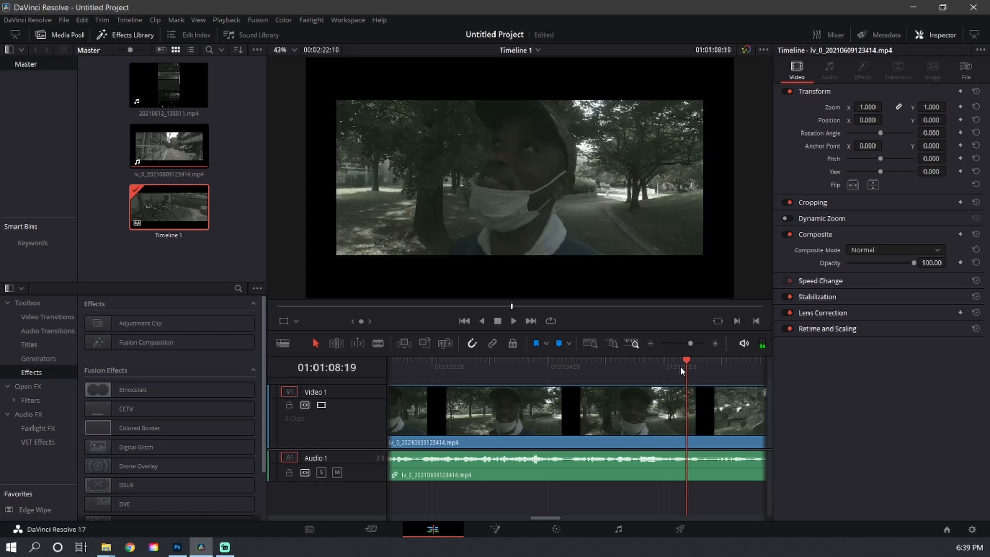
pyautogui.press('Right')
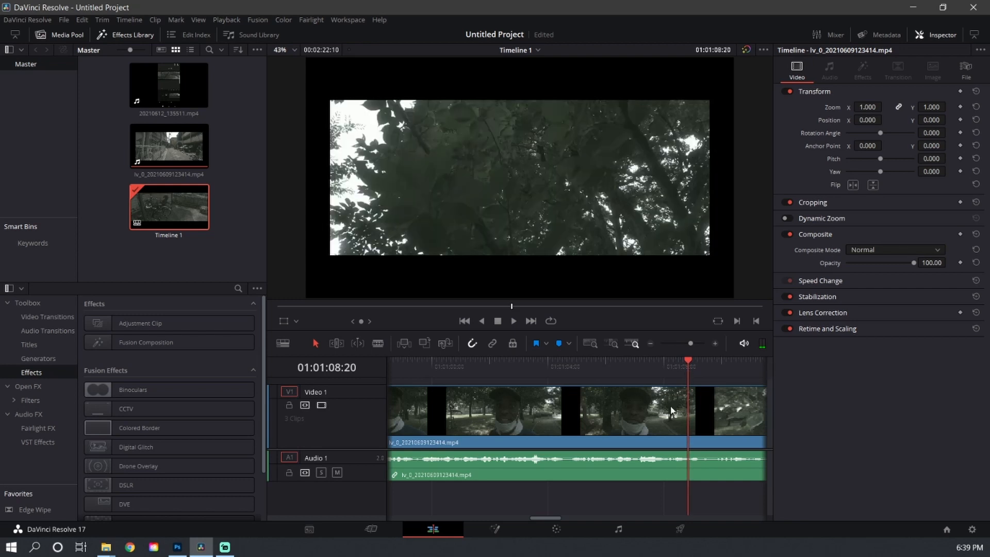
pyautogui.click(703, 416)
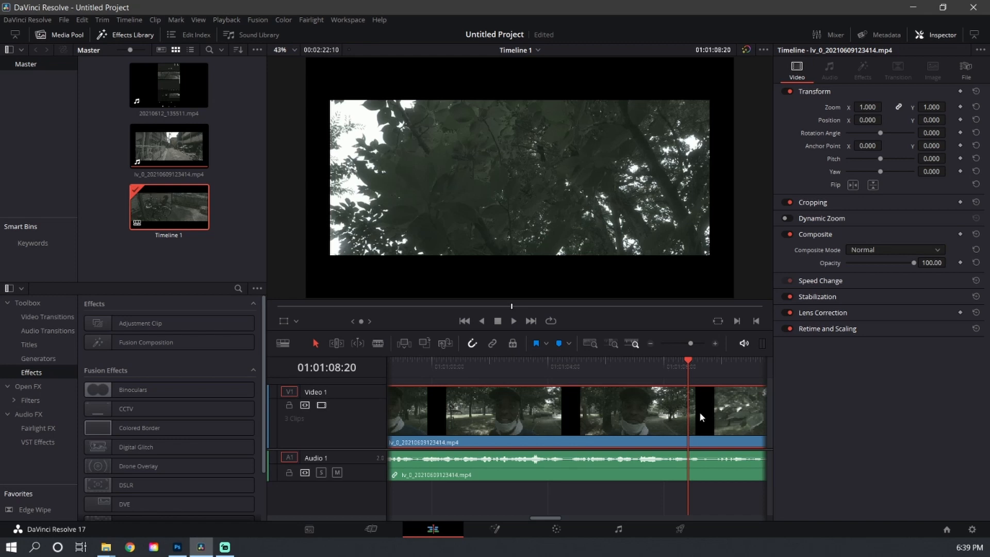
pyautogui.hotkey('ctrl', 'b')
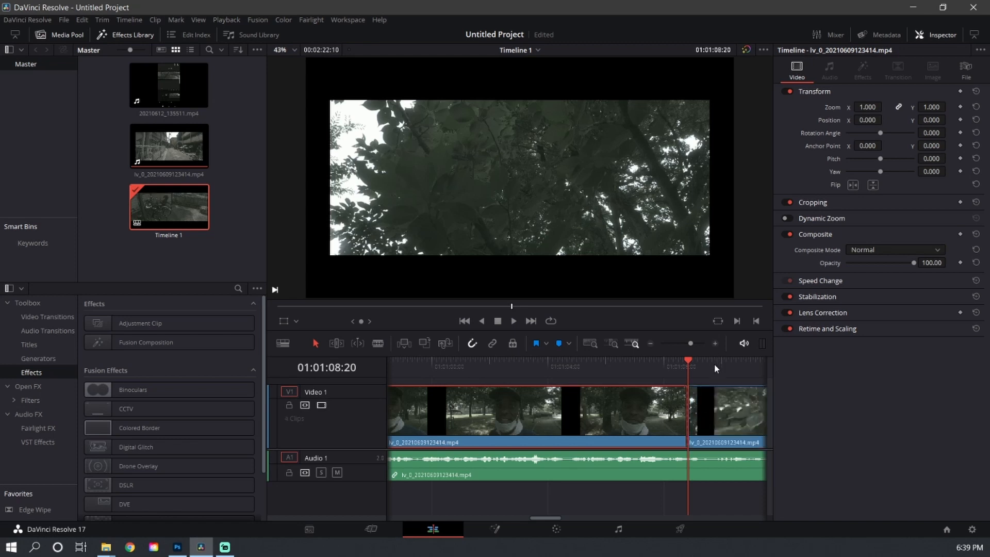
# Step: Split the clip's video and audio at 01:01:10:22, on the first frame where the overhead foliage changes to the leaf close-up
pyautogui.moveTo(686, 441); pyautogui.dragTo(534, 366)
pyautogui.press('Right')
pyautogui.press('Right')
pyautogui.press('Right')
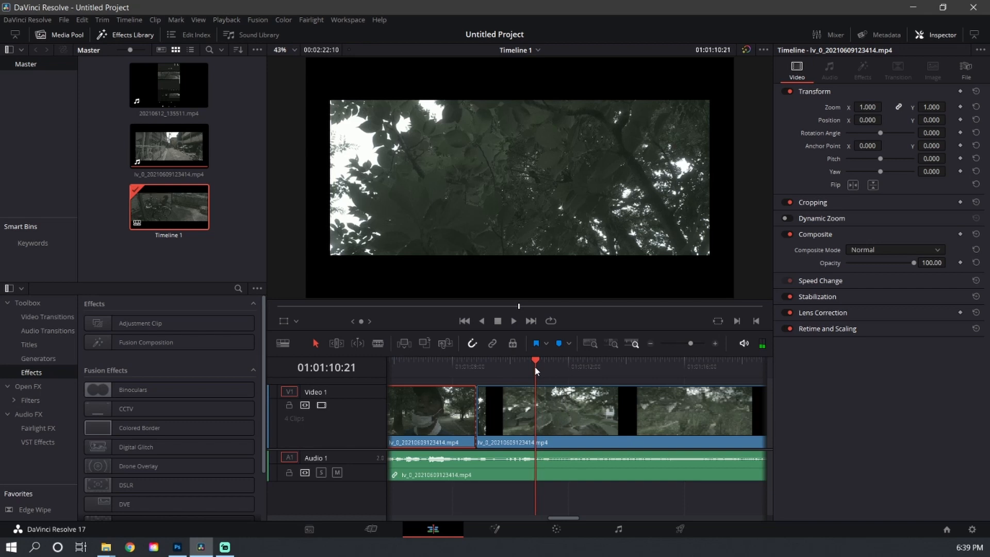
pyautogui.press('Left')
pyautogui.press('Right')
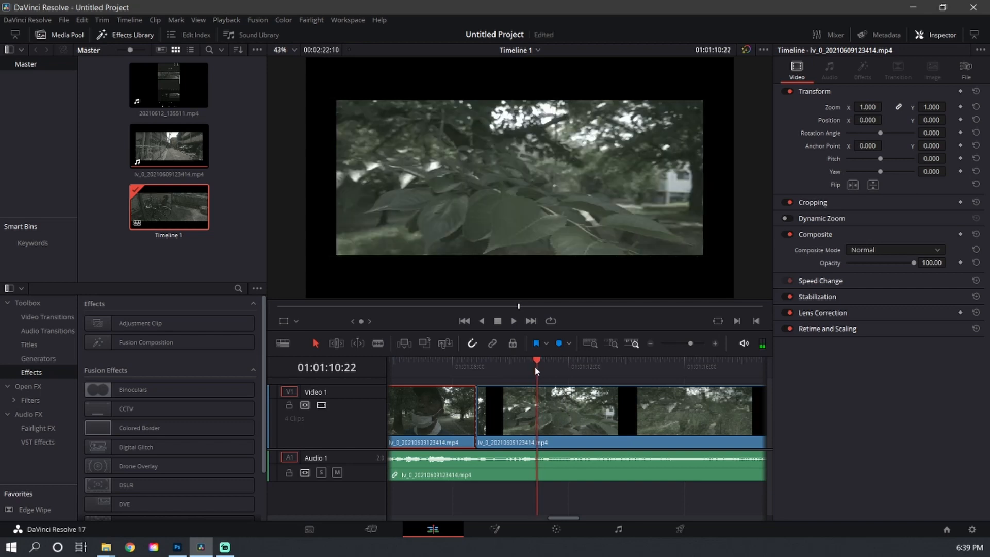
pyautogui.press('Left')
pyautogui.press('Right')
pyautogui.press('Left')
pyautogui.press('Right')
pyautogui.press('Left')
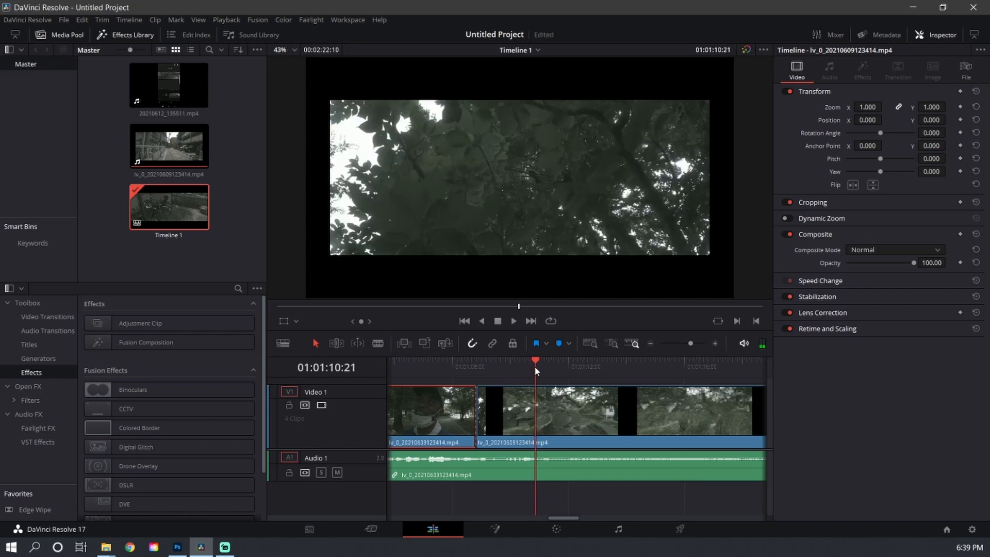
pyautogui.press('Right')
pyautogui.press('Left')
pyautogui.press('Right')
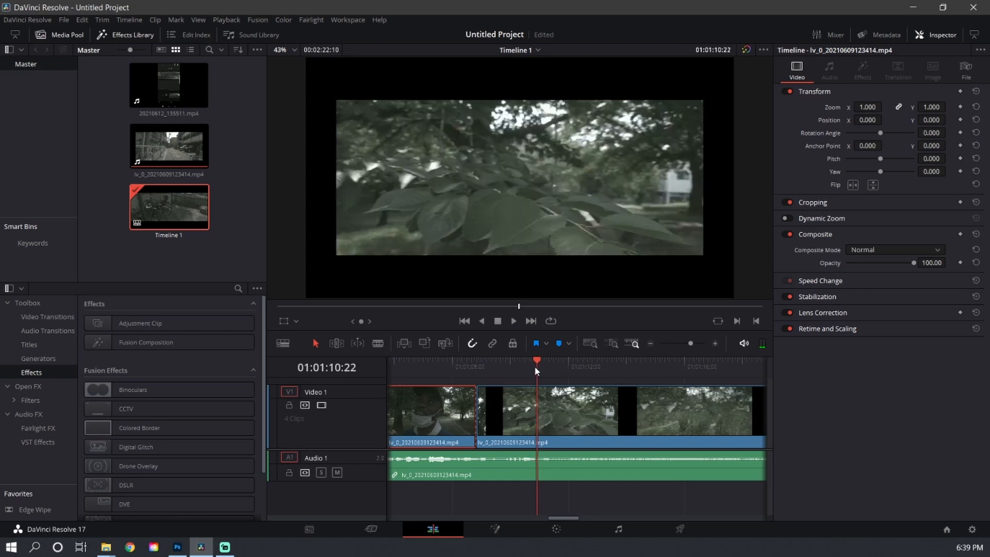
pyautogui.hotkey('ctrl', 'b')
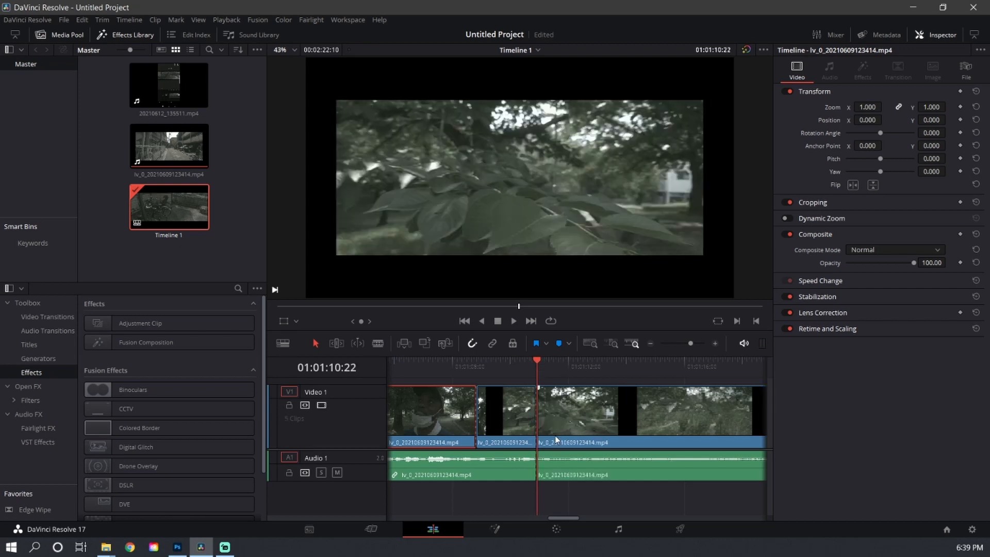
# Step: Select the video clip after the new cut and scan its leaf and white flower footage for the next shot change
pyautogui.click(565, 431)
pyautogui.click(598, 362)
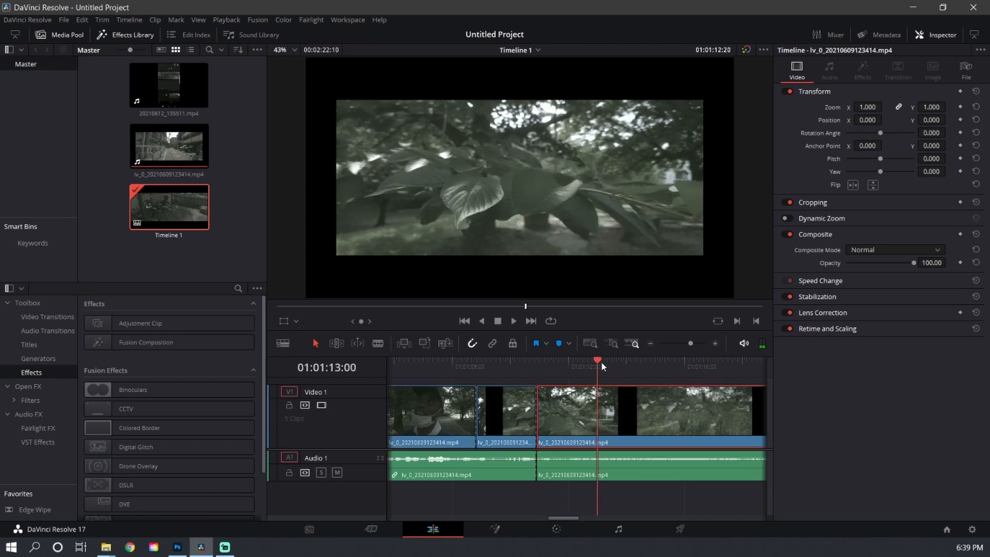
pyautogui.moveTo(601, 363); pyautogui.dragTo(665, 364)
pyautogui.hscroll(2, 584, 469)
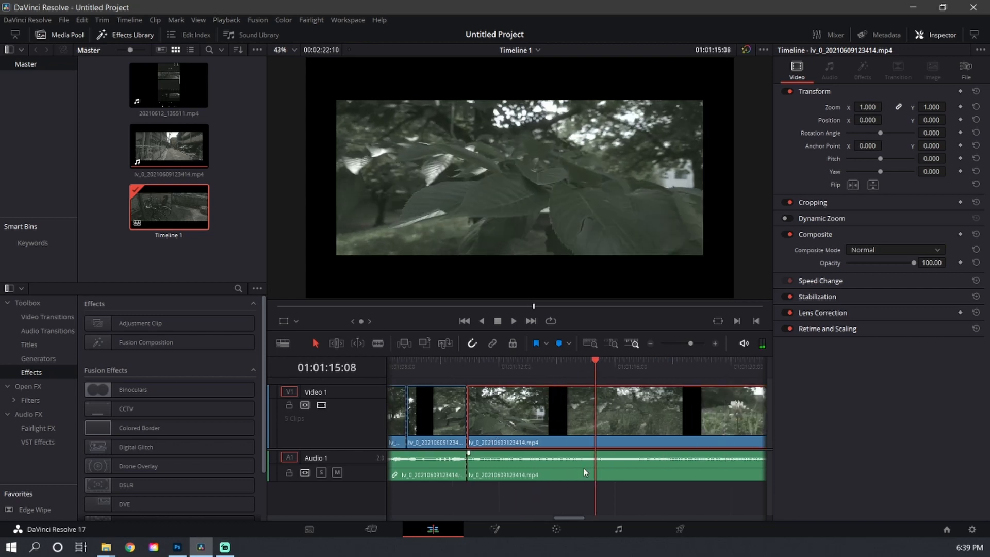
pyautogui.hscroll(3, 583, 468)
pyautogui.moveTo(450, 362); pyautogui.dragTo(404, 364)
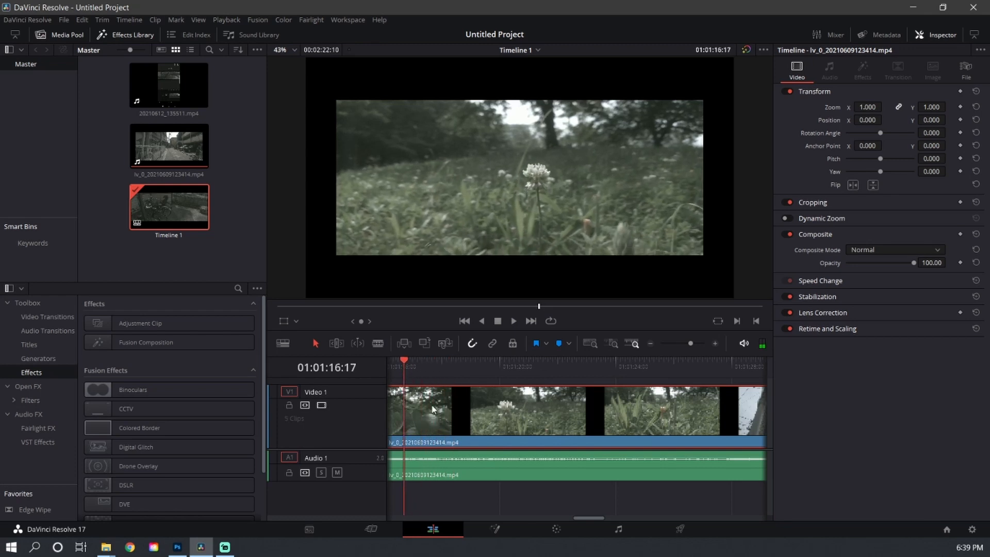
pyautogui.hscroll(-4, 432, 409)
pyautogui.moveTo(496, 366); pyautogui.dragTo(608, 359)
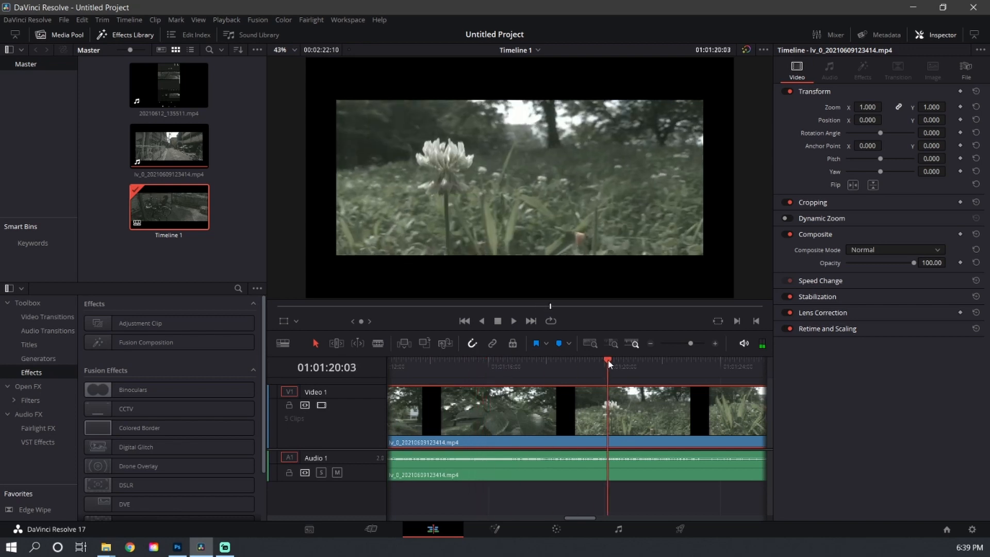
pyautogui.hscroll(3, 544, 423)
pyautogui.moveTo(552, 367); pyautogui.dragTo(696, 359)
pyautogui.hscroll(5, 701, 430)
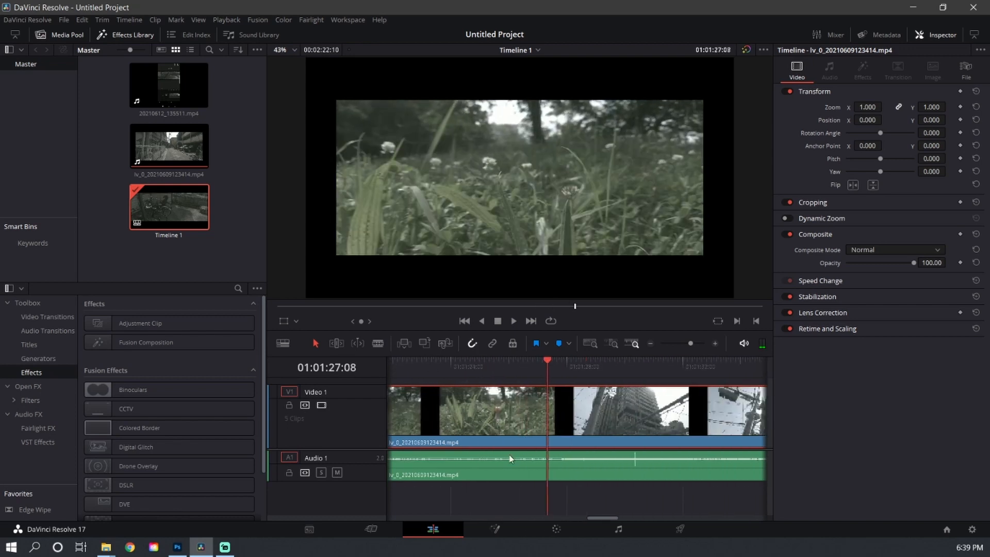
# Step: Split the video clip at 01:01:28:17, on the first frame where the flower meadow changes to the fenced street
pyautogui.moveTo(484, 361); pyautogui.dragTo(513, 359)
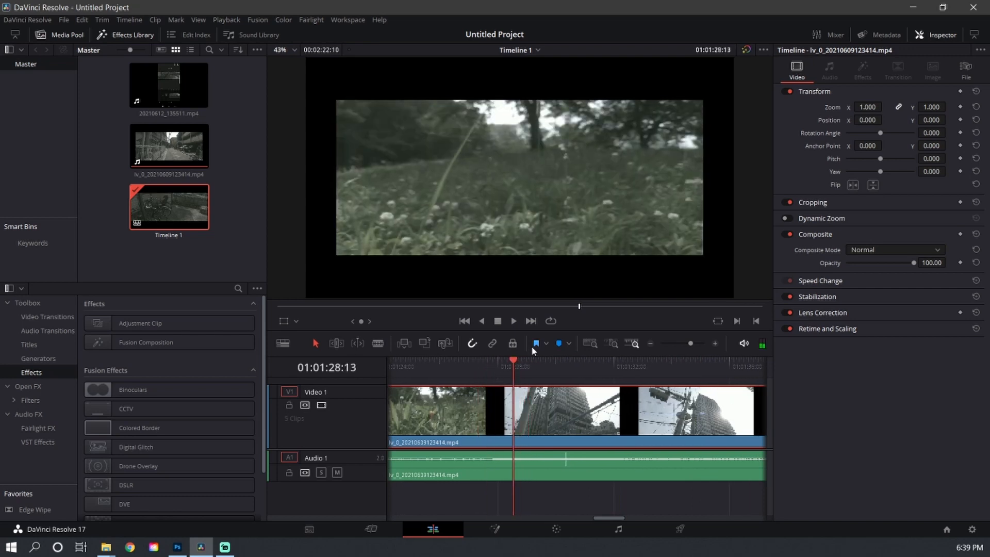
pyautogui.press('Right')
pyautogui.press('Right')
pyautogui.press('Right')
pyautogui.press('Right')
pyautogui.press('Right')
pyautogui.press('Left')
pyautogui.press('Left')
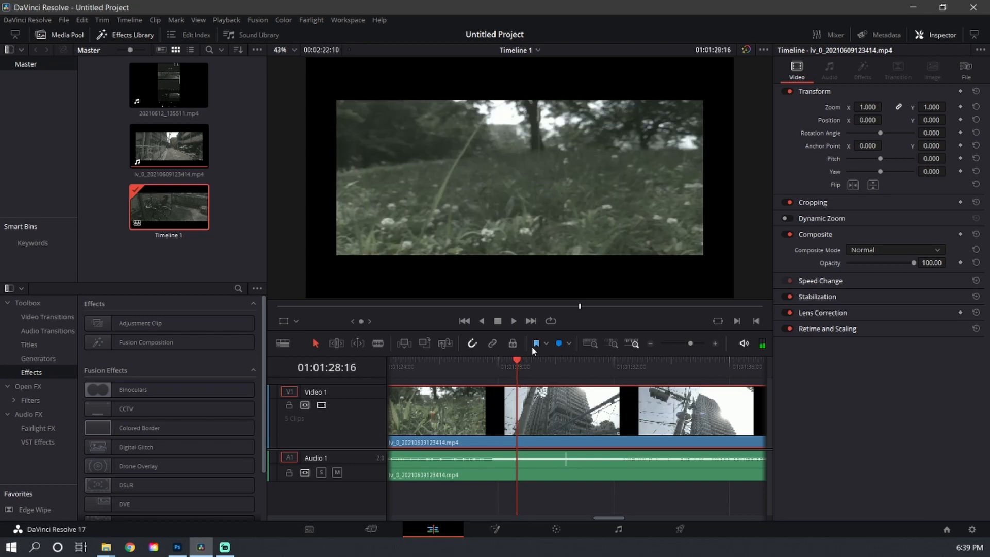
pyautogui.press('Right')
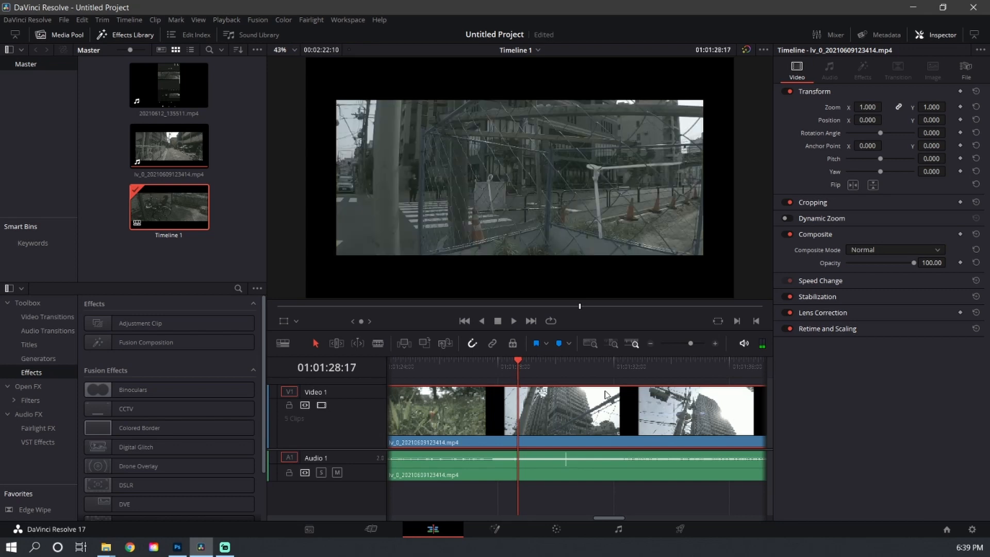
pyautogui.hotkey('ctrl', 'b')
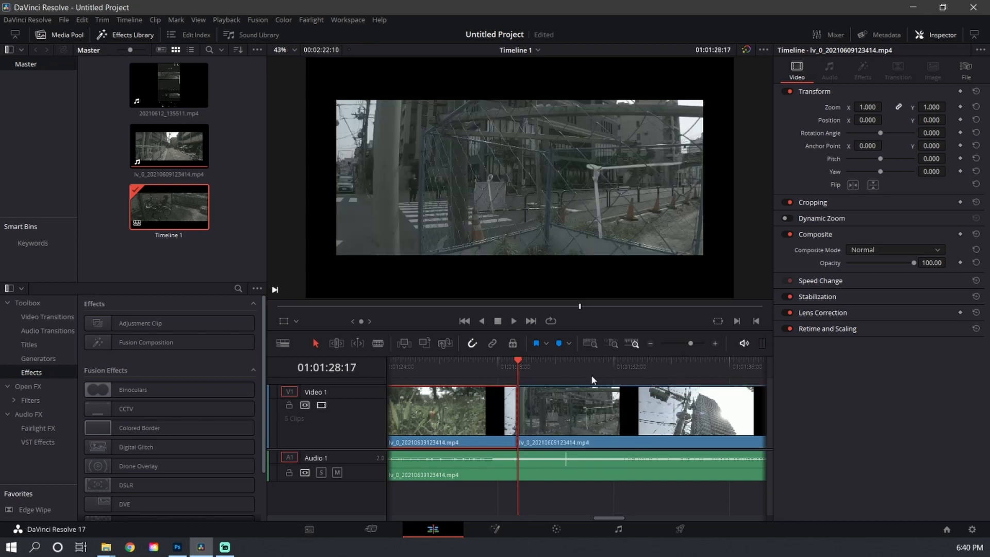
# Step: Split the video clip at 01:01:38:08, on the first frame where the high-rise shot changes to the street with the footbridge
pyautogui.scroll(-5, 691, 437)
pyautogui.click(460, 368)
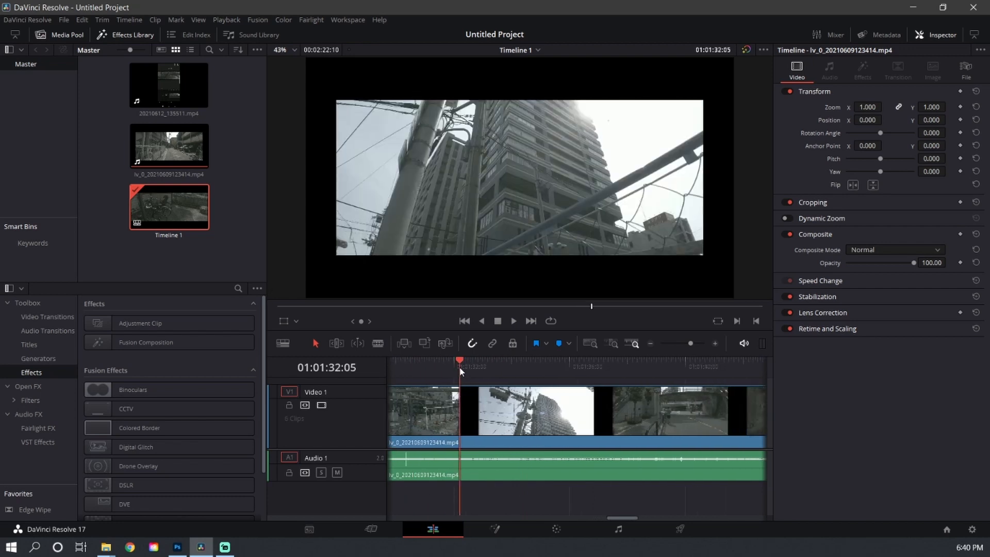
pyautogui.moveTo(460, 368); pyautogui.dragTo(654, 368)
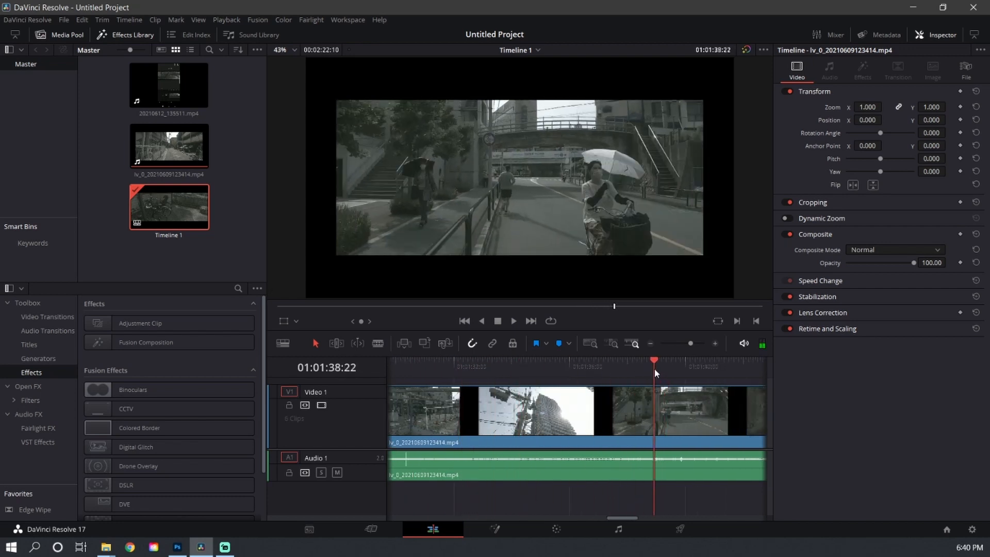
pyautogui.press('Left')
pyautogui.press('Left')
pyautogui.press('Left')
pyautogui.press('Left')
pyautogui.press('Left')
pyautogui.press('Left')
pyautogui.press('Left')
pyautogui.press('Left')
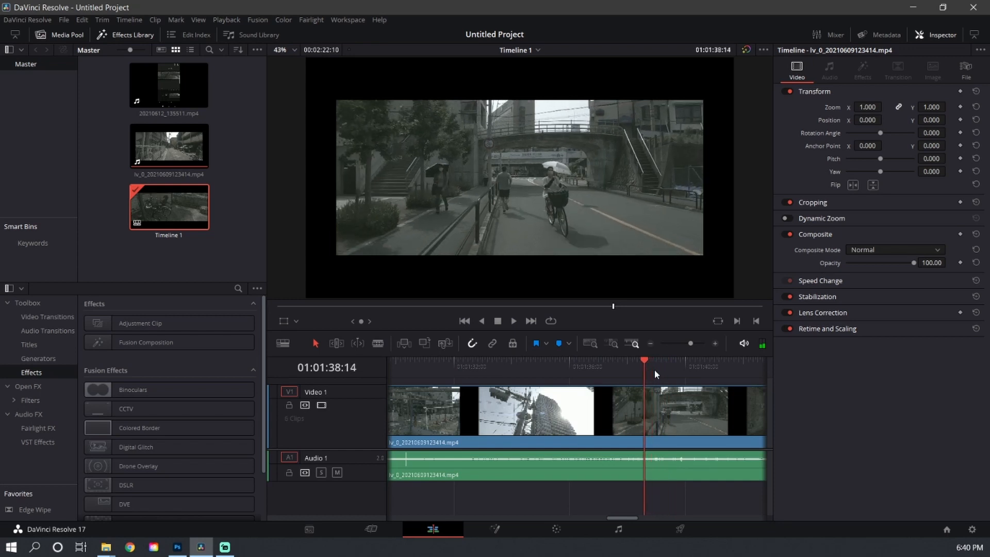
pyautogui.press('Left')
pyautogui.press('Left')
pyautogui.press('Left')
pyautogui.press('Left')
pyautogui.press('Left')
pyautogui.press('Left')
pyautogui.press('Left')
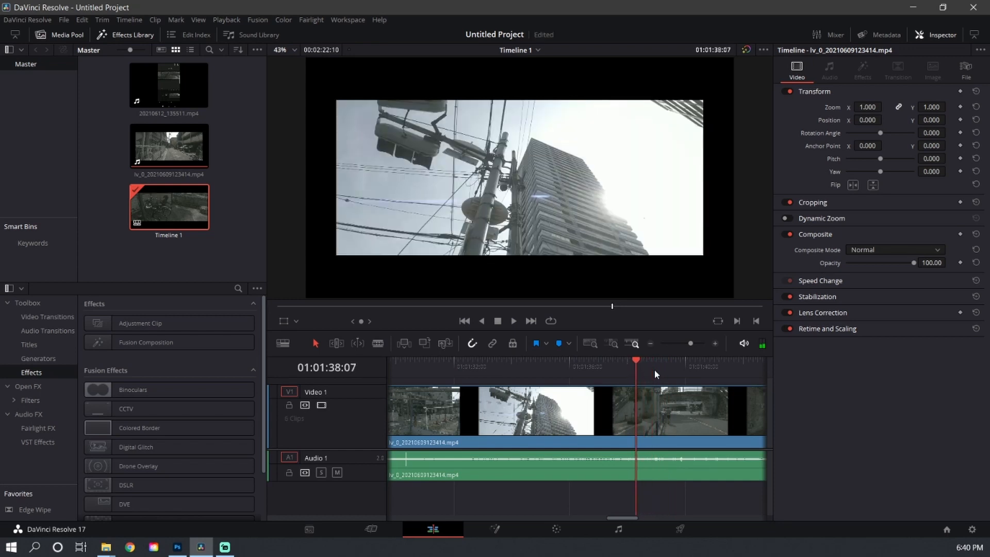
pyautogui.press('Right')
pyautogui.press('Left')
pyautogui.press('Right')
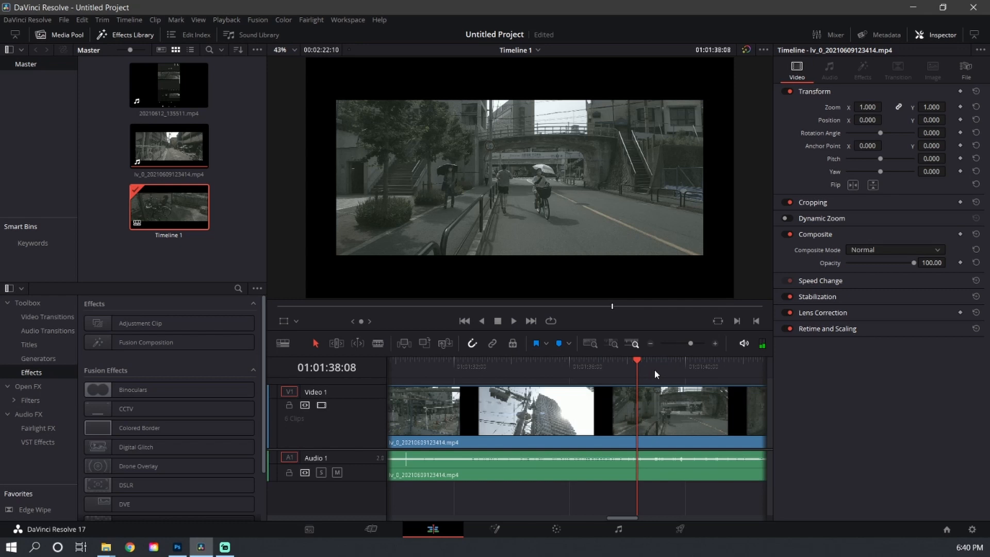
pyautogui.click(676, 415)
pyautogui.hotkey('ctrl', 'b')
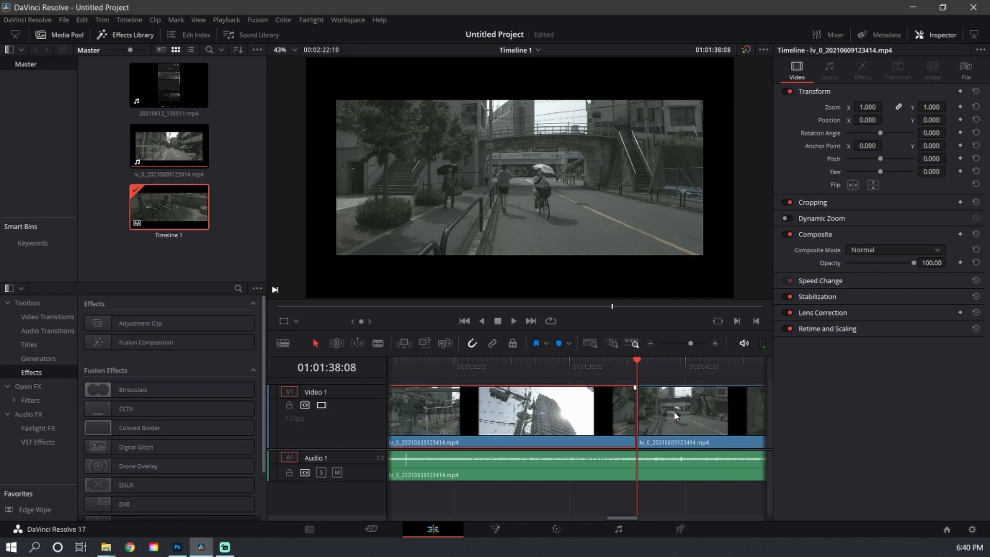
# Step: Split the video clip at 01:01:55:00, on the first frame where the street footage changes to the masked man
pyautogui.scroll(-5, 518, 463)
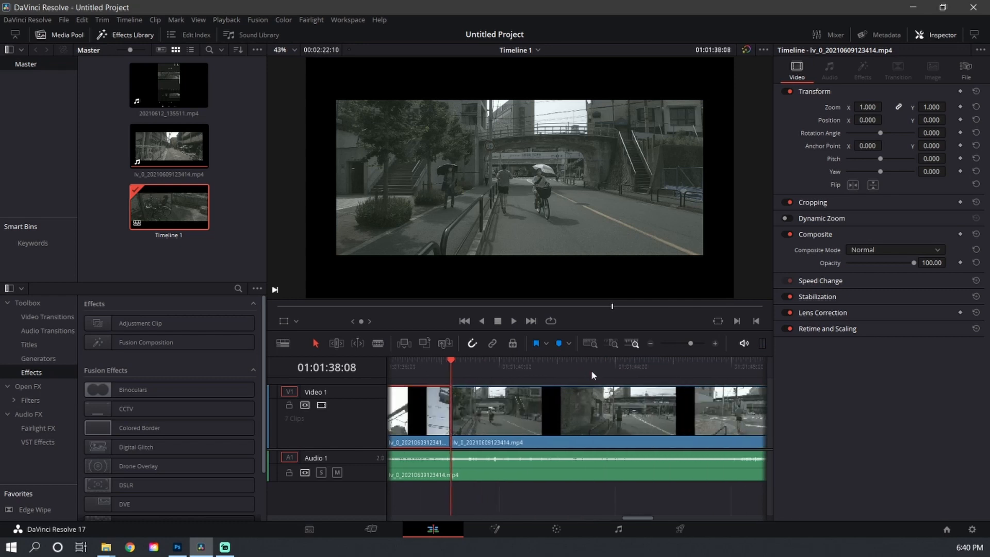
pyautogui.moveTo(592, 375); pyautogui.dragTo(709, 367)
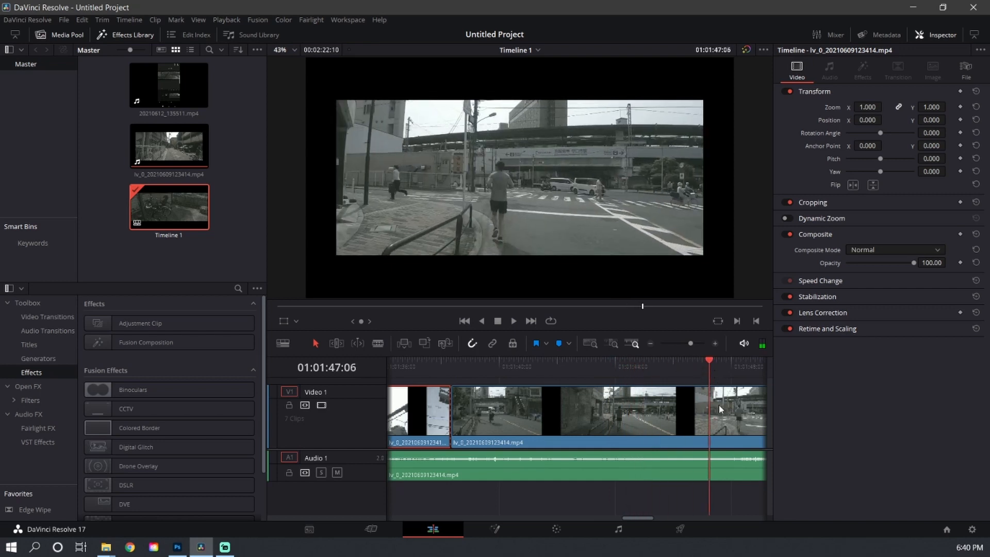
pyautogui.scroll(-3, 713, 493)
pyautogui.moveTo(544, 360); pyautogui.dragTo(714, 356)
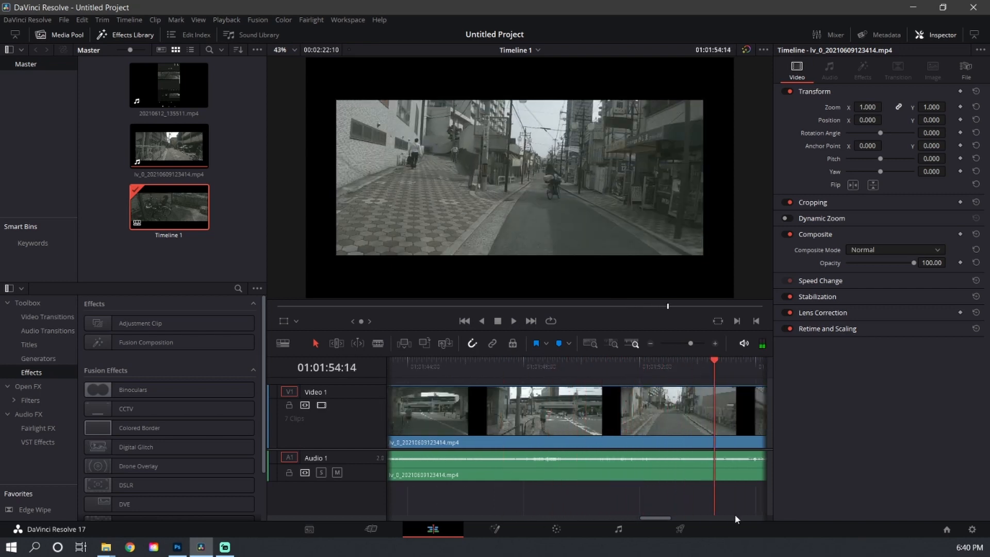
pyautogui.scroll(-3, 528, 509)
pyautogui.click(490, 372)
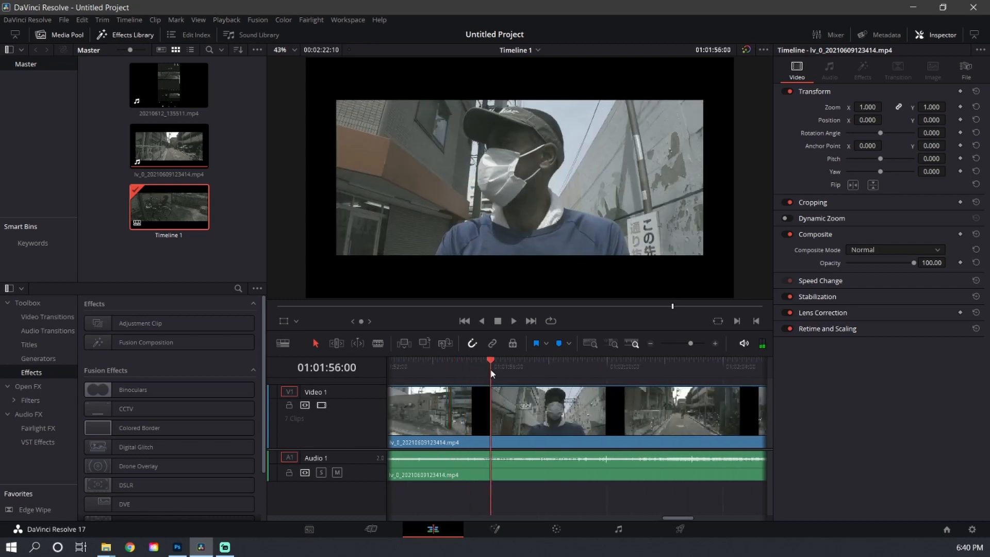
pyautogui.moveTo(490, 372); pyautogui.dragTo(478, 370)
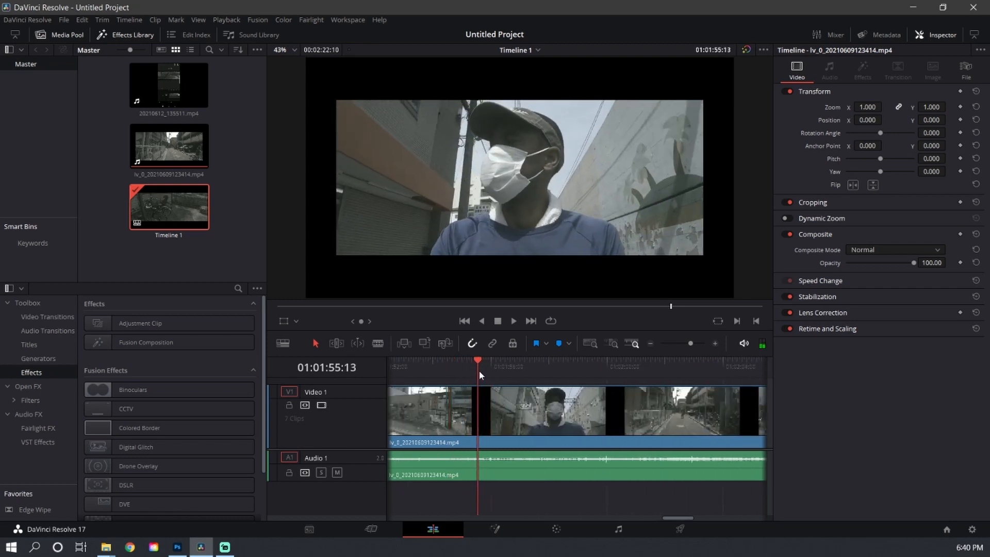
pyautogui.press('Left')
pyautogui.press('Left')
pyautogui.press('Left')
pyautogui.press('Left')
pyautogui.press('Left')
pyautogui.press('Left')
pyautogui.press('Left')
pyautogui.press('Left')
pyautogui.press('Left')
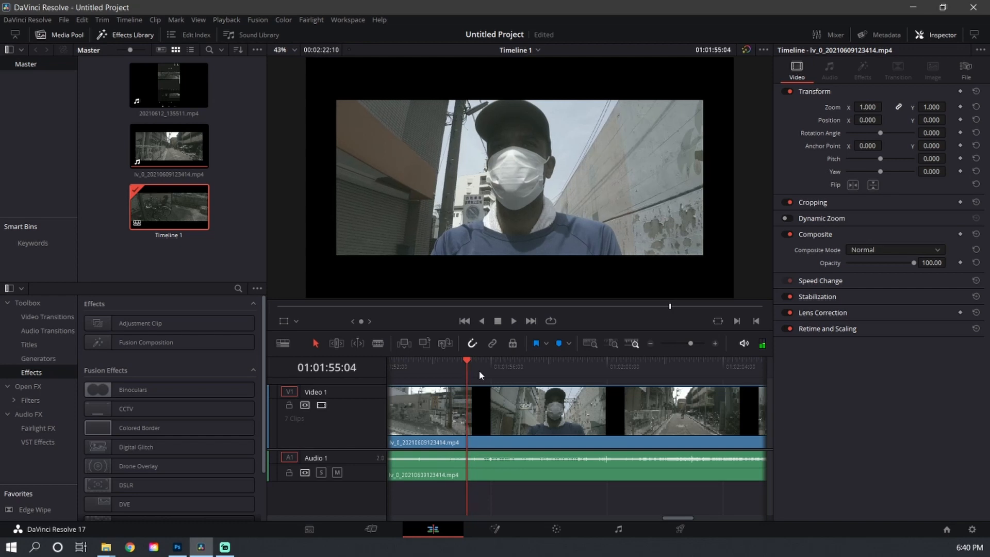
pyautogui.press('Left')
pyautogui.press('Left')
pyautogui.press('Left')
pyautogui.press('Left')
pyautogui.press('Left')
pyautogui.press('Left')
pyautogui.press('Right')
pyautogui.press('Right')
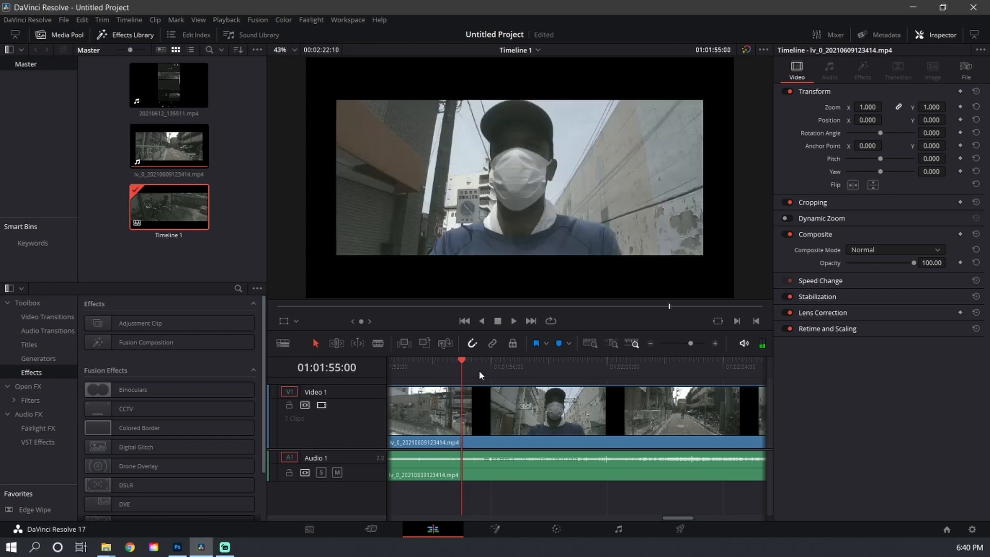
pyautogui.click(485, 411)
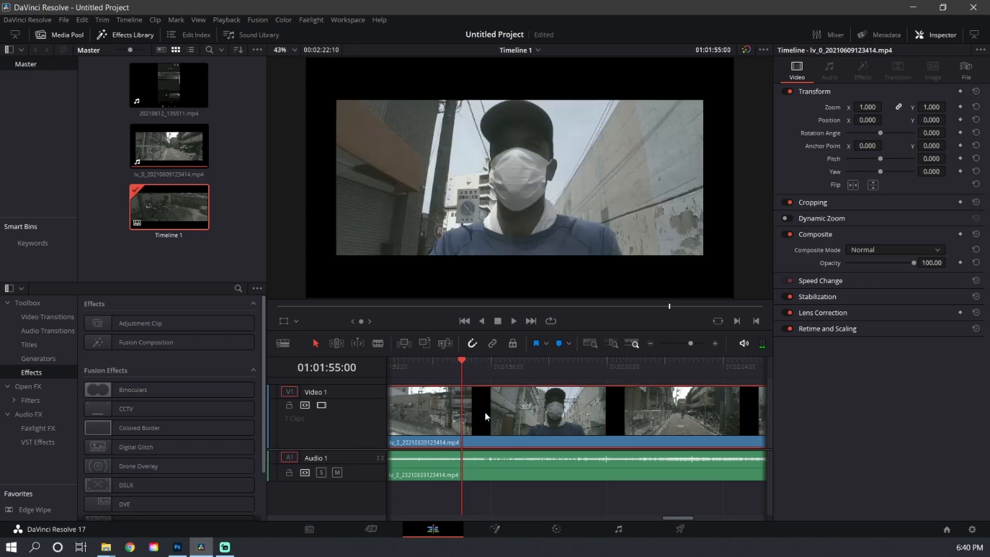
pyautogui.hotkey('ctrl', 'b')
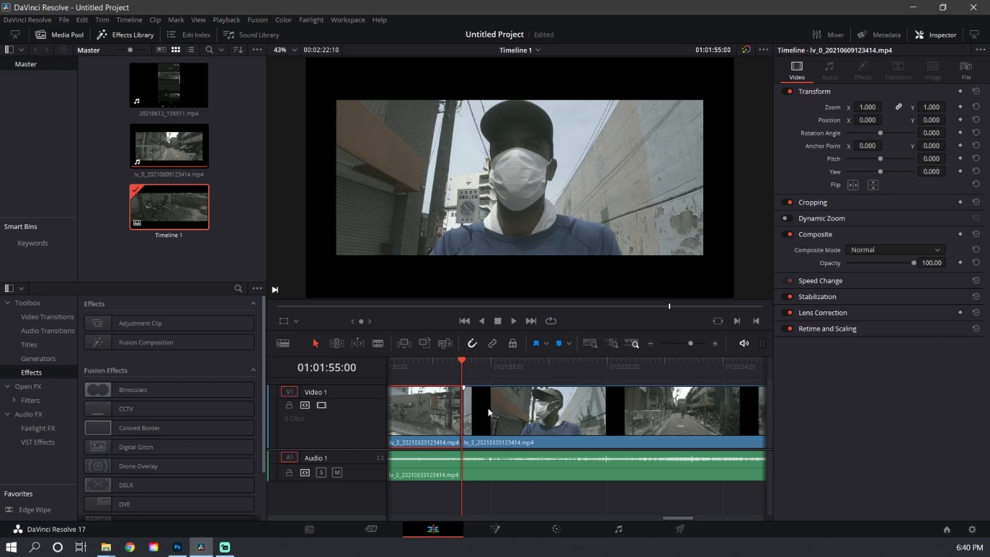
# Step: Split the video clip at 01:02:00:12, where the masked man changes to the narrow street with the cyclist
pyautogui.hscroll(2, 509, 478)
pyautogui.moveTo(468, 366); pyautogui.dragTo(528, 357)
pyautogui.press('Right')
pyautogui.press('Right')
pyautogui.press('Right')
pyautogui.press('Right')
pyautogui.press('Right')
pyautogui.press('Right')
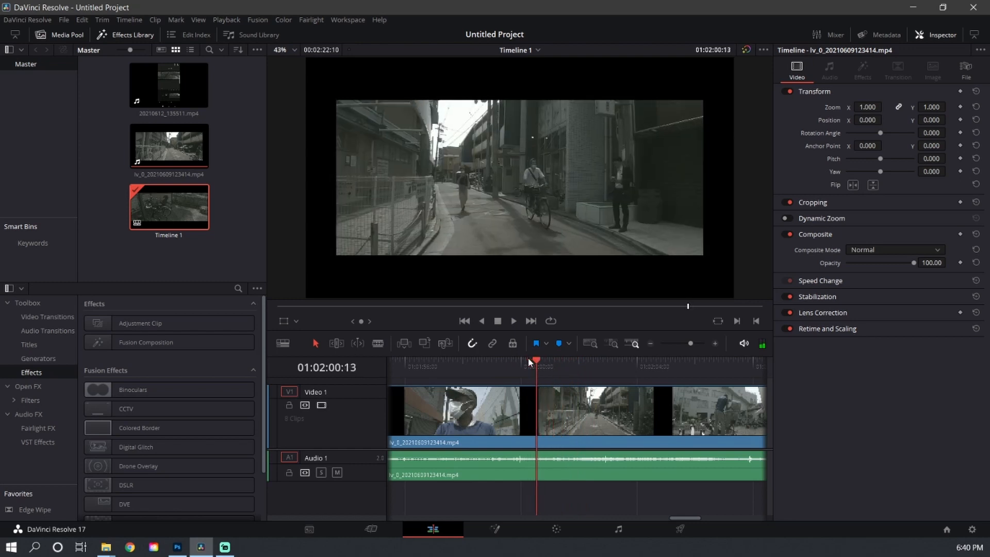
pyautogui.press('Left')
pyautogui.press('Left')
pyautogui.press('Right')
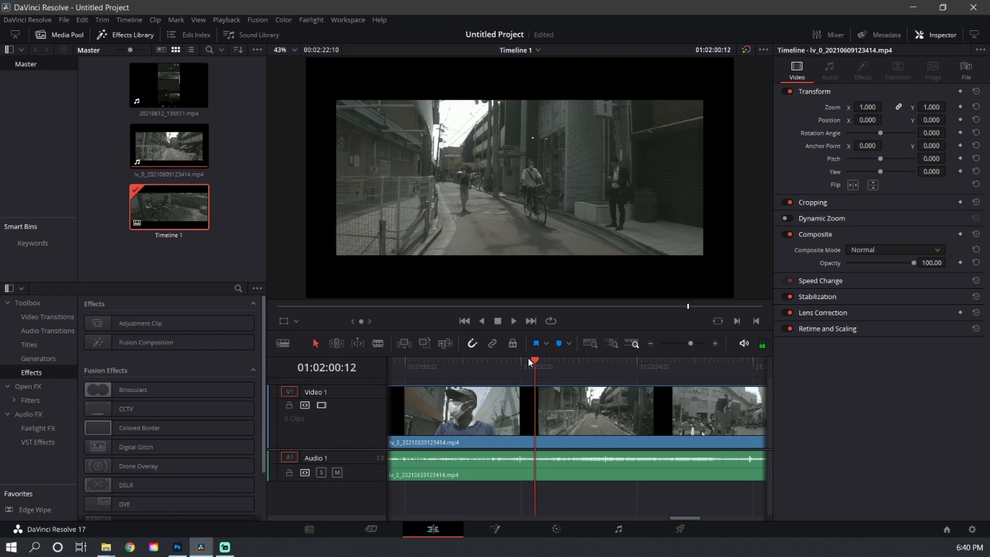
pyautogui.click(598, 397)
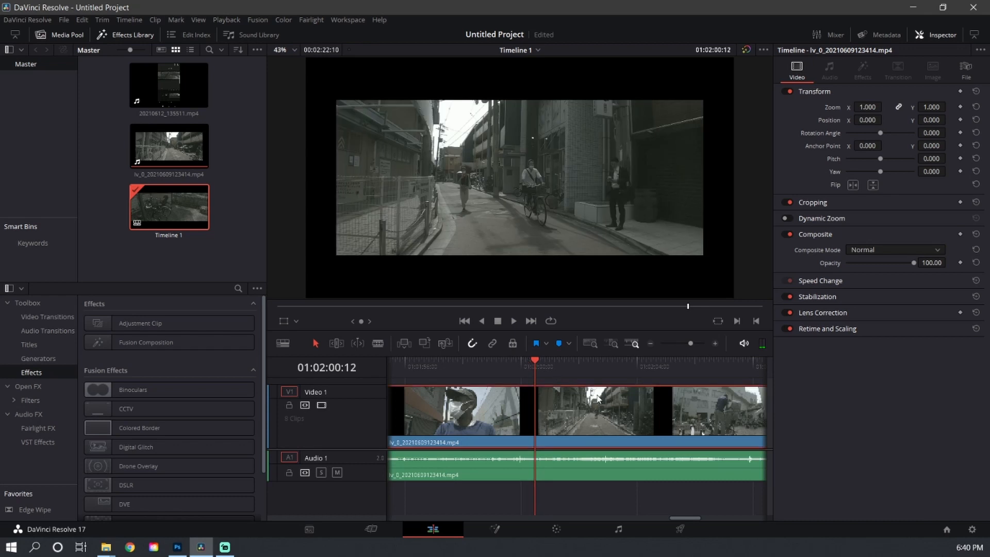
pyautogui.hotkey('ctrl', 'b')
# Step: Split the video clip at 01:02:06:14, where the narrow street changes to the man standing among the parked bicycles
pyautogui.moveTo(686, 517); pyautogui.dragTo(693, 499)
pyautogui.hscroll(3, 568, 505)
pyautogui.moveTo(442, 364); pyautogui.dragTo(556, 364)
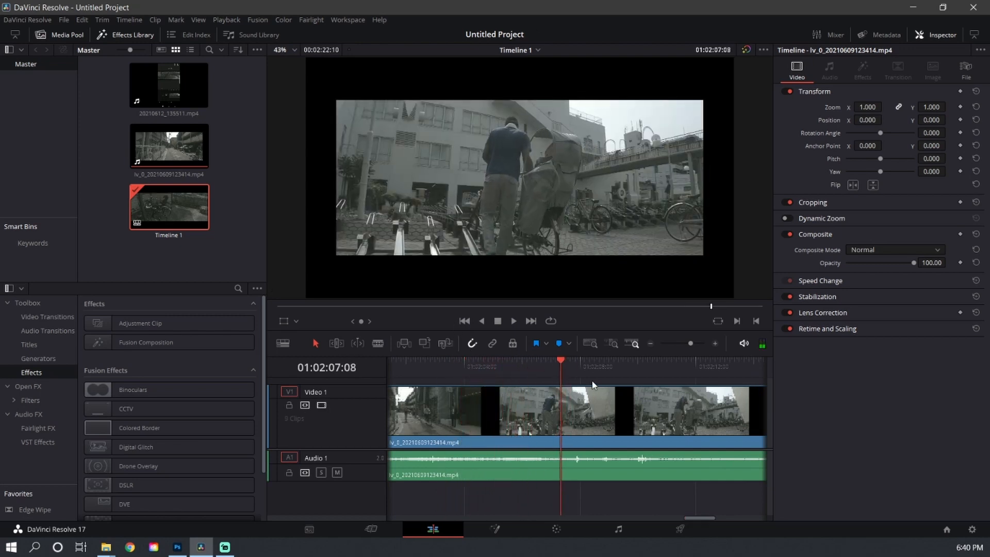
pyautogui.press('Left')
pyautogui.press('Left')
pyautogui.press('Left')
pyautogui.press('Left')
pyautogui.press('Left')
pyautogui.press('Left')
pyautogui.press('Left')
pyautogui.press('Left')
pyautogui.press('Left')
pyautogui.press('Left')
pyautogui.press('Left')
pyautogui.press('Left')
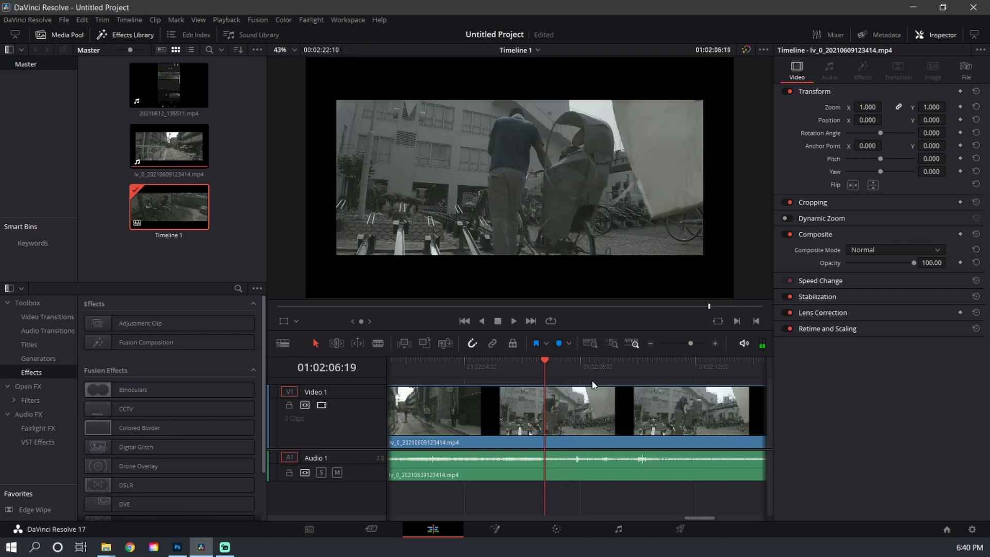
pyautogui.press('Left')
pyautogui.press('Left')
pyautogui.press('Left')
pyautogui.press('Left')
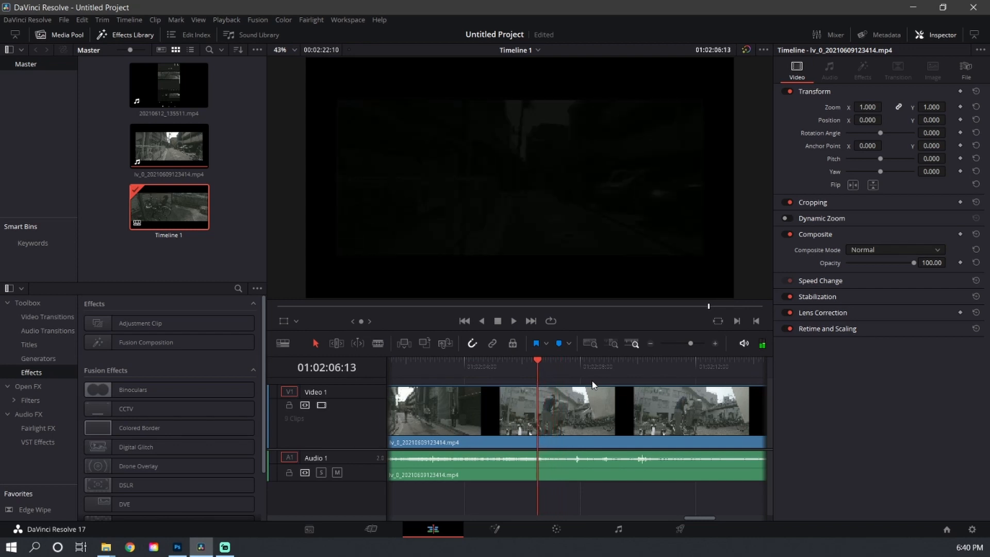
pyautogui.press('Right')
pyautogui.click(592, 399)
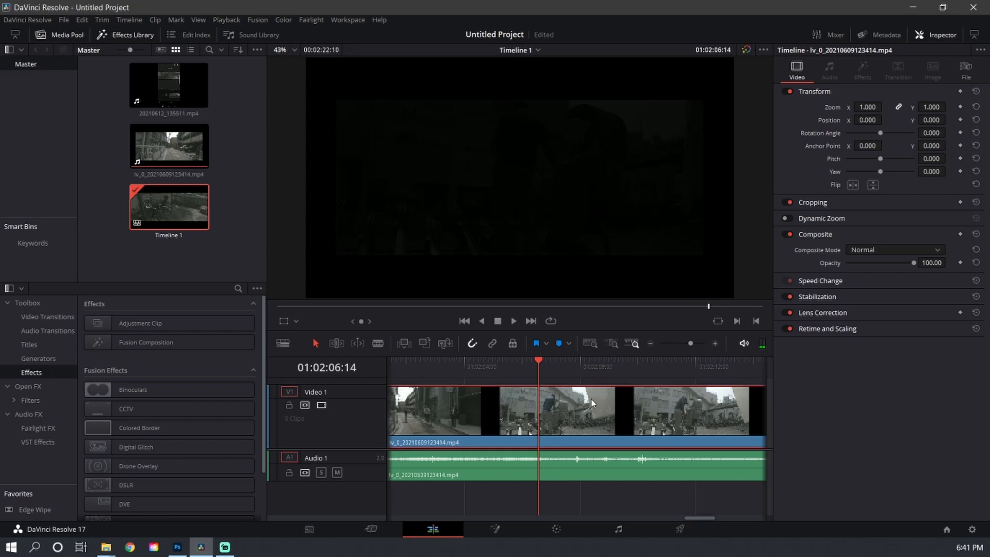
pyautogui.hotkey('ctrl', 'b')
# Step: Set the zoom of the last clip, showing the man among the parked bicycles, to 1.170
pyautogui.press('space')
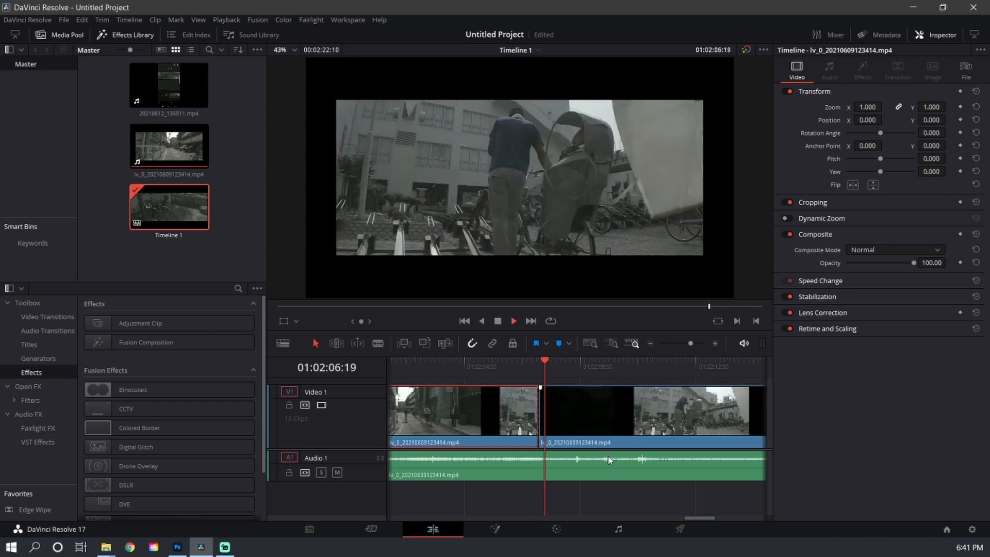
pyautogui.press('space')
pyautogui.click(635, 429)
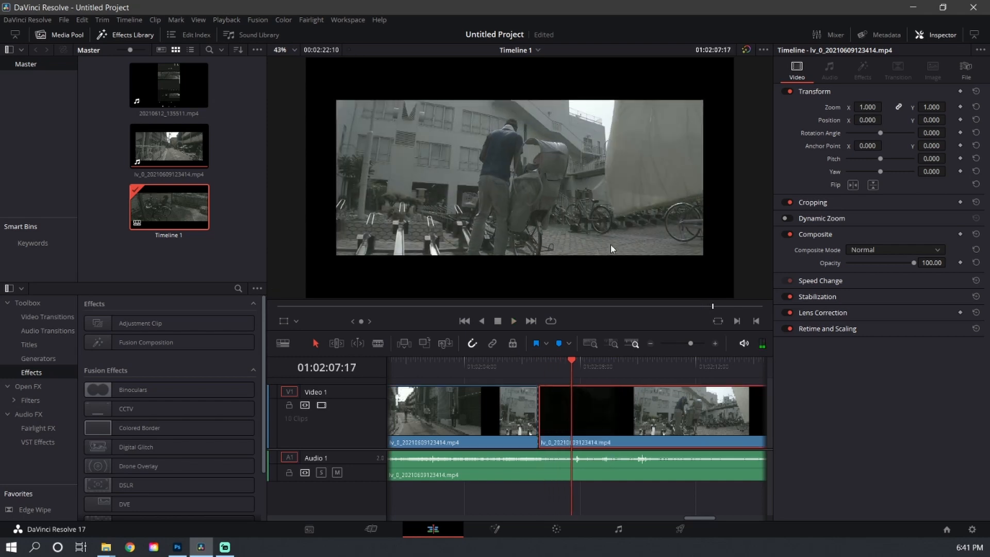
pyautogui.moveTo(533, 363); pyautogui.dragTo(574, 363)
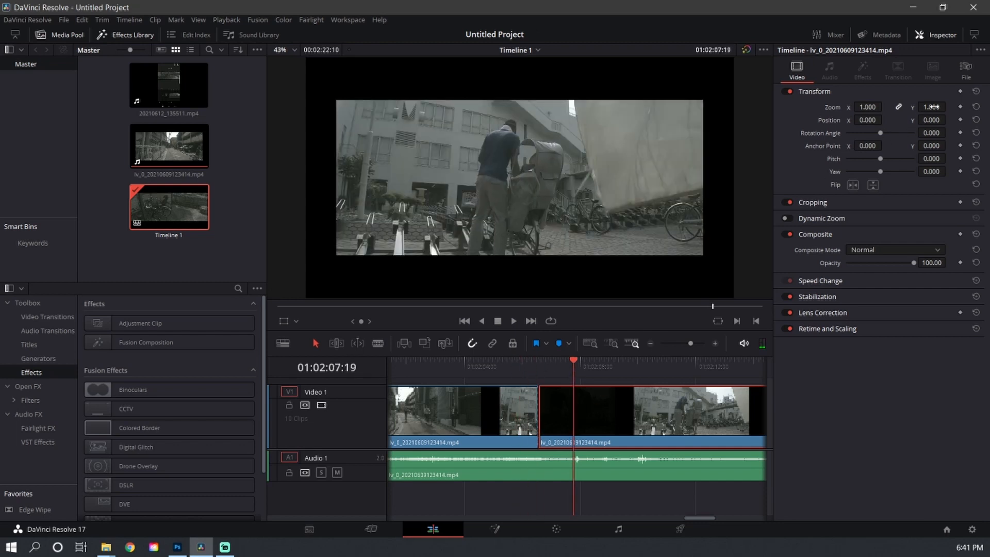
pyautogui.moveTo(931, 107); pyautogui.dragTo(954, 105)
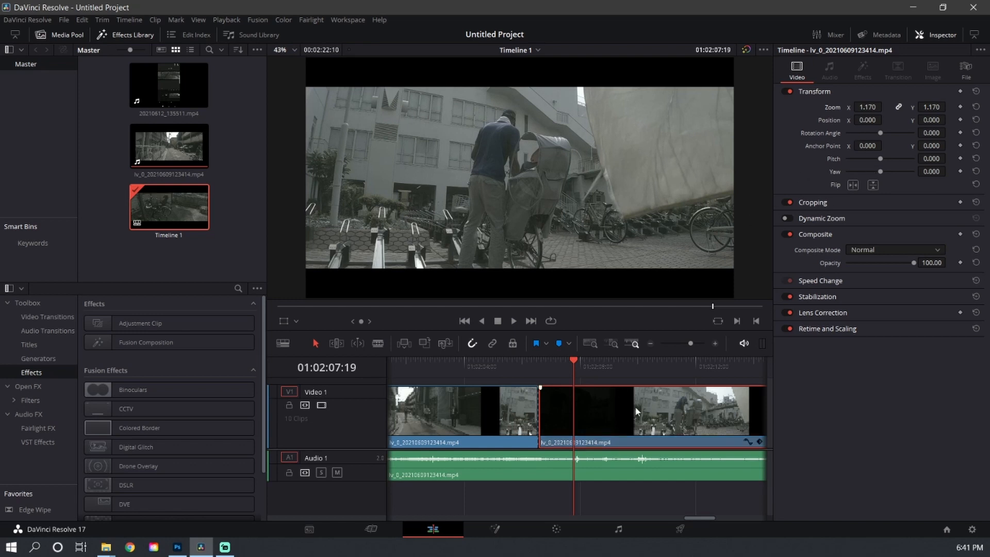
# Step: Paste the last clip's video attributes, including zoom, and retime effects onto the narrow-street clip before it
pyautogui.hscroll(-3, 636, 487)
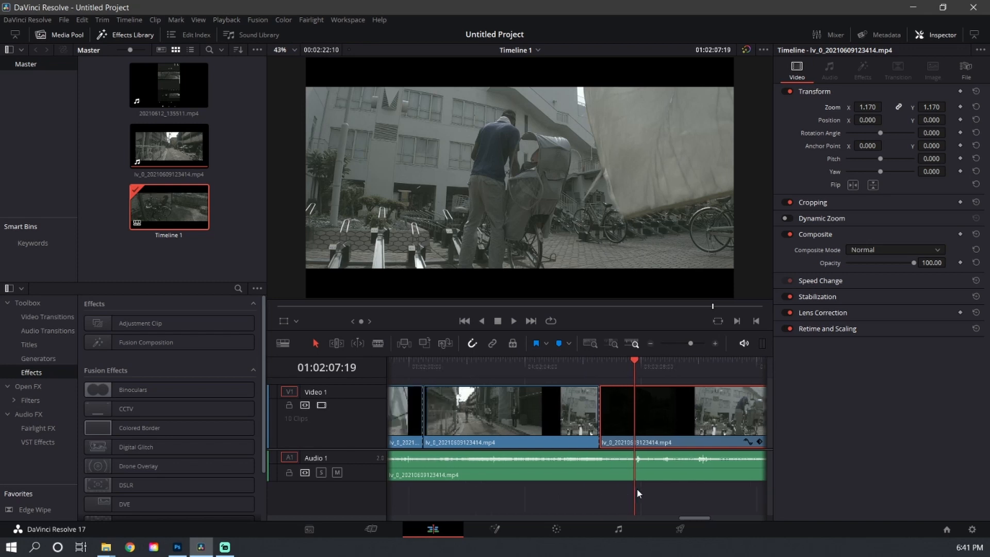
pyautogui.click(598, 429)
pyautogui.click(593, 371)
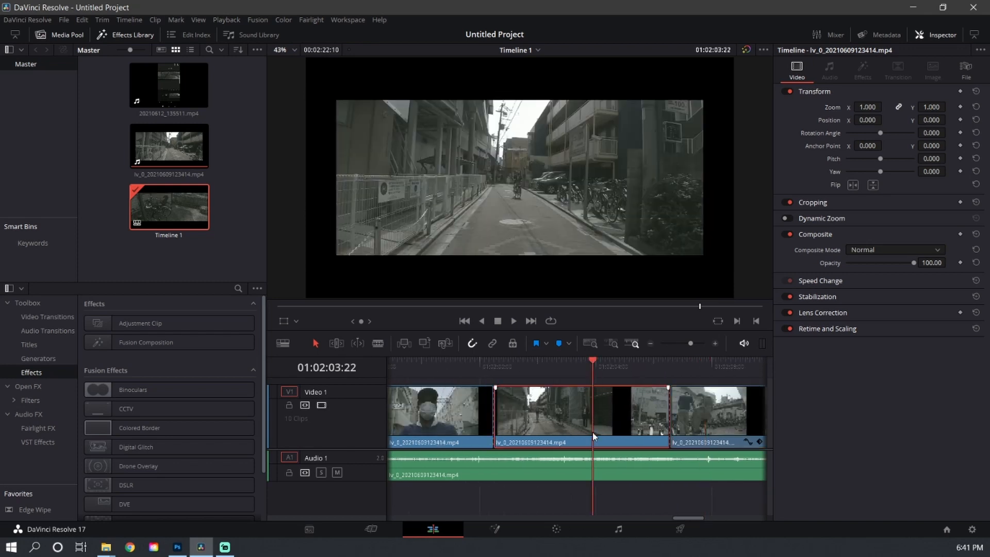
pyautogui.hotkey('alt', 'v')
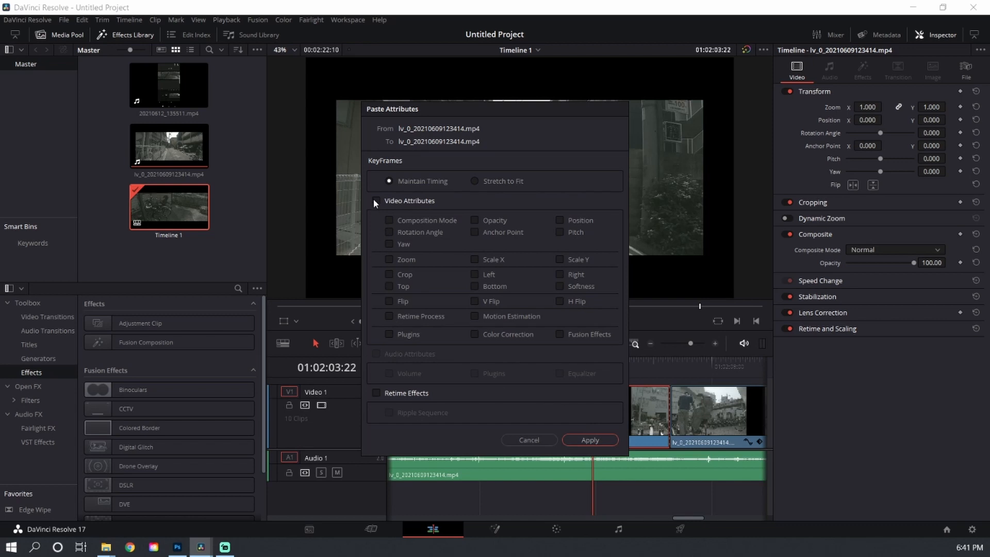
pyautogui.click(596, 445)
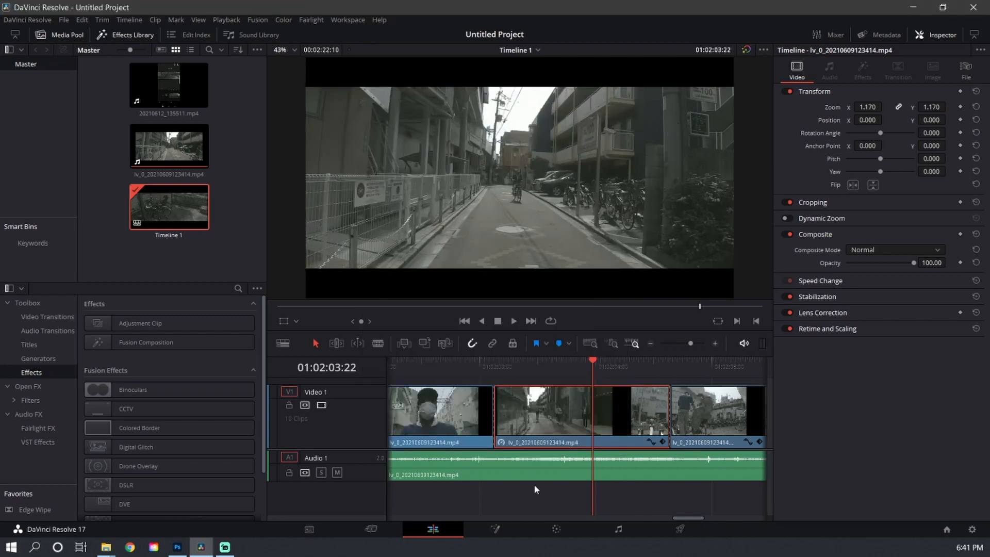
# Step: Paste the same video attributes and retime effects onto the masked-man clip before the narrow-street shot
pyautogui.hscroll(-4, 637, 484)
pyautogui.click(572, 416)
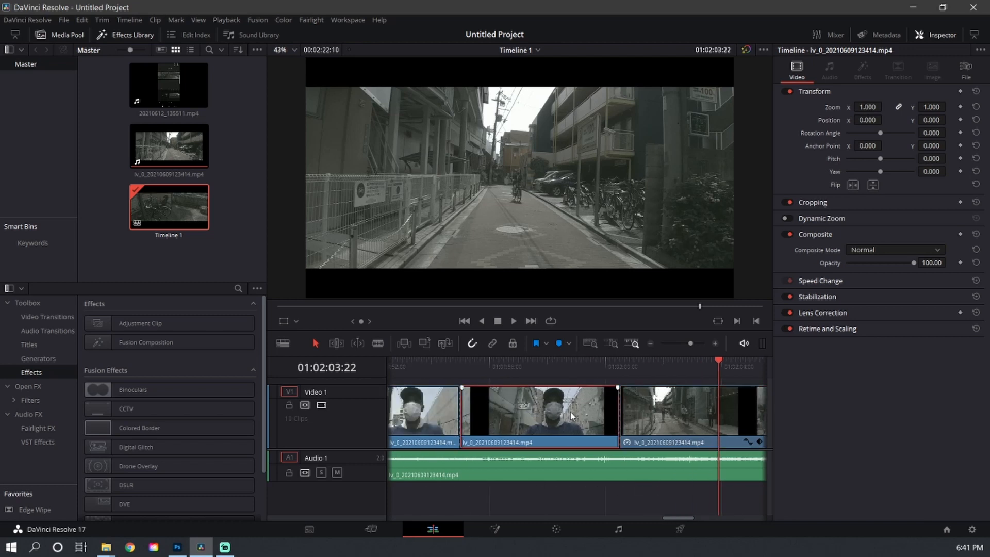
pyautogui.click(552, 364)
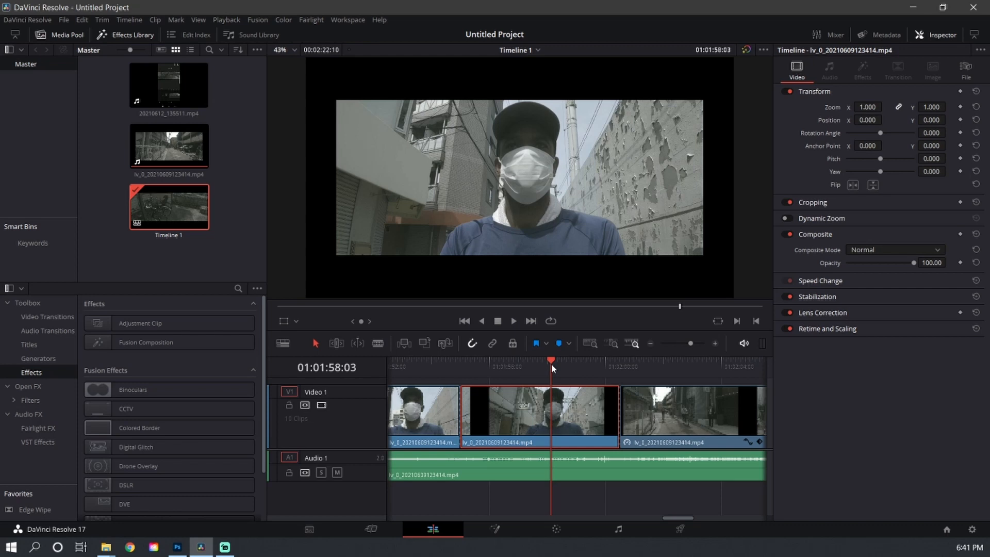
pyautogui.hotkey('alt', 'v')
pyautogui.click(593, 440)
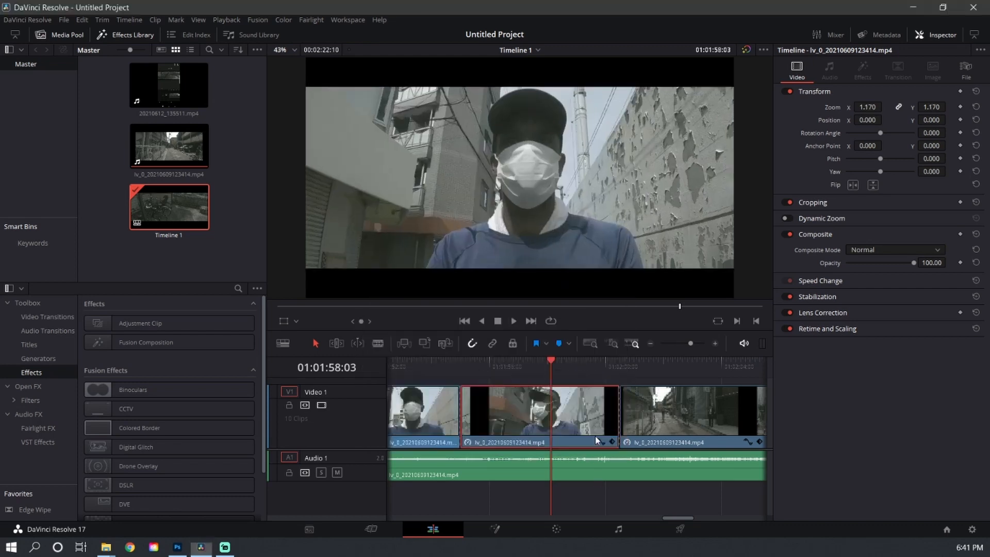
# Step: Select the flower-meadow, fenced-street and footbridge clips together and paste the copied zoom attributes onto all three
pyautogui.hscroll(-4, 472, 481)
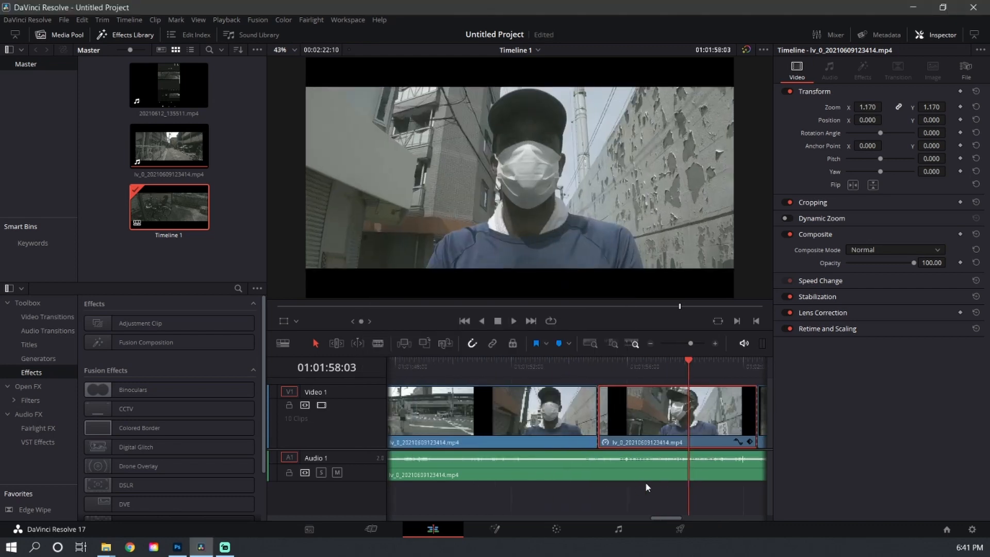
pyautogui.click(619, 425)
pyautogui.hotkey('shift', 'z')
pyautogui.scroll(-3, 618, 425)
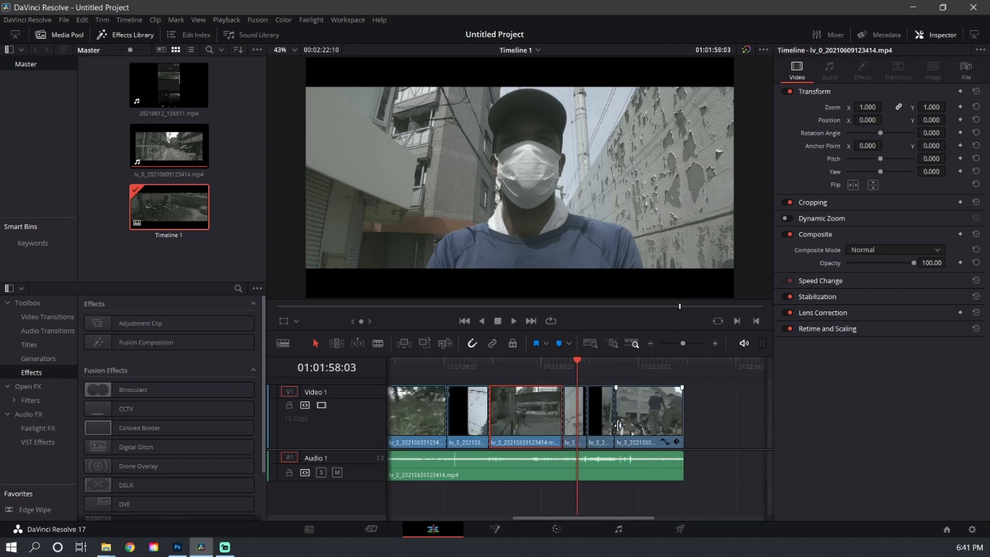
pyautogui.click(480, 425)
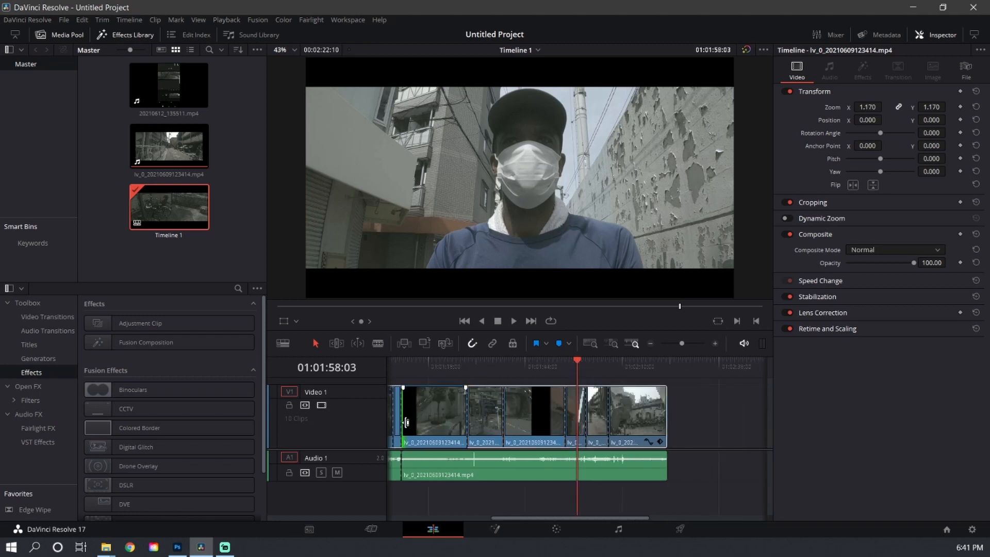
pyautogui.click(541, 390)
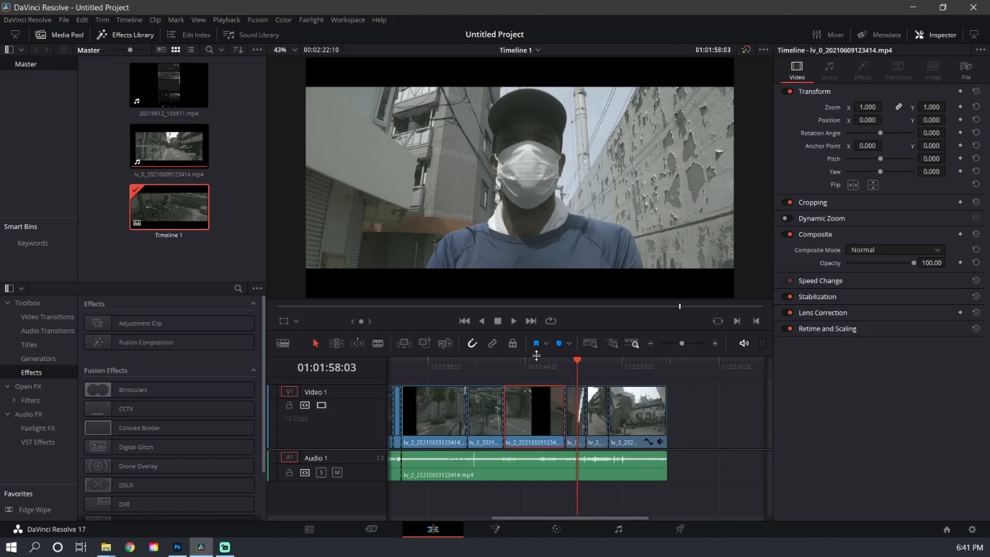
pyautogui.click(536, 367)
pyautogui.keyDown('ctrl'); pyautogui.click(495, 396); pyautogui.keyUp('ctrl')
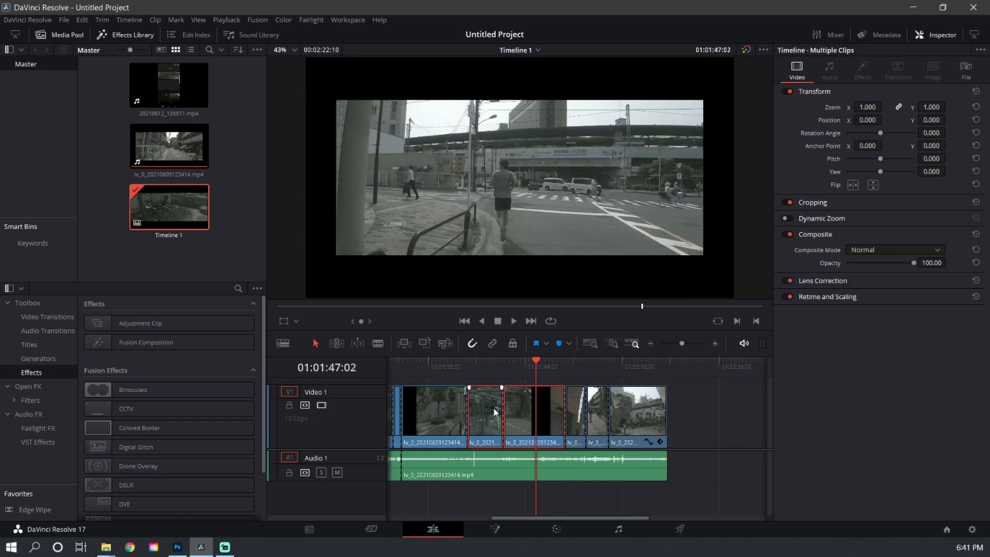
pyautogui.keyDown('ctrl'); pyautogui.click(452, 415); pyautogui.keyUp('ctrl')
pyautogui.hscroll(-5, 525, 488)
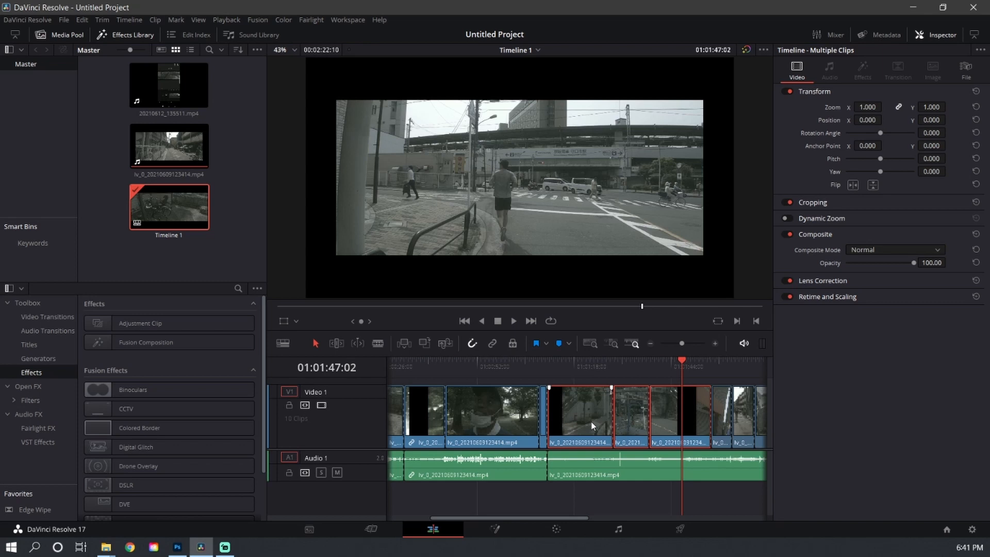
pyautogui.hotkey('alt', 'v')
pyautogui.click(590, 440)
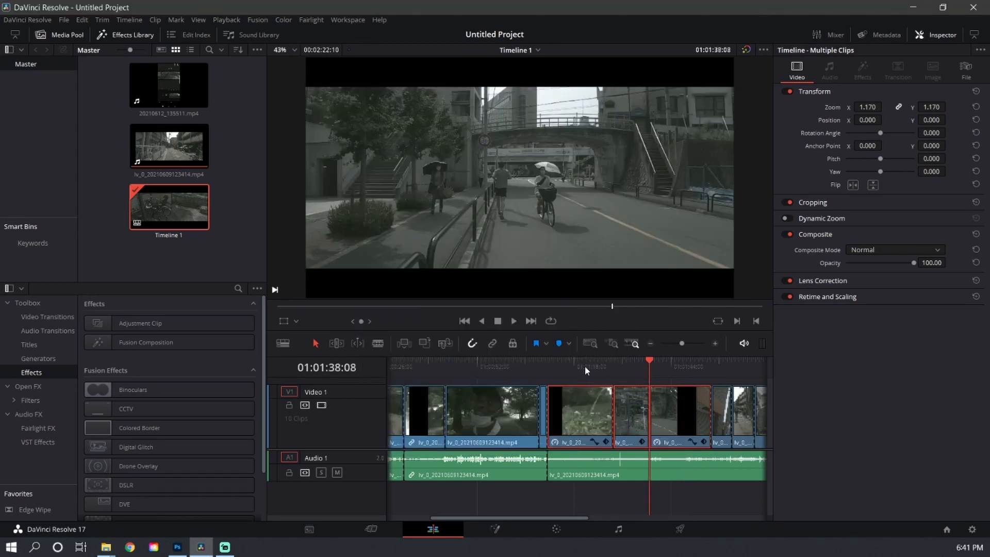
# Step: Select the clip of the man in the park and the short tree-leaves clip, and paste the copied zoom attributes onto both
pyautogui.click(584, 366)
pyautogui.click(539, 362)
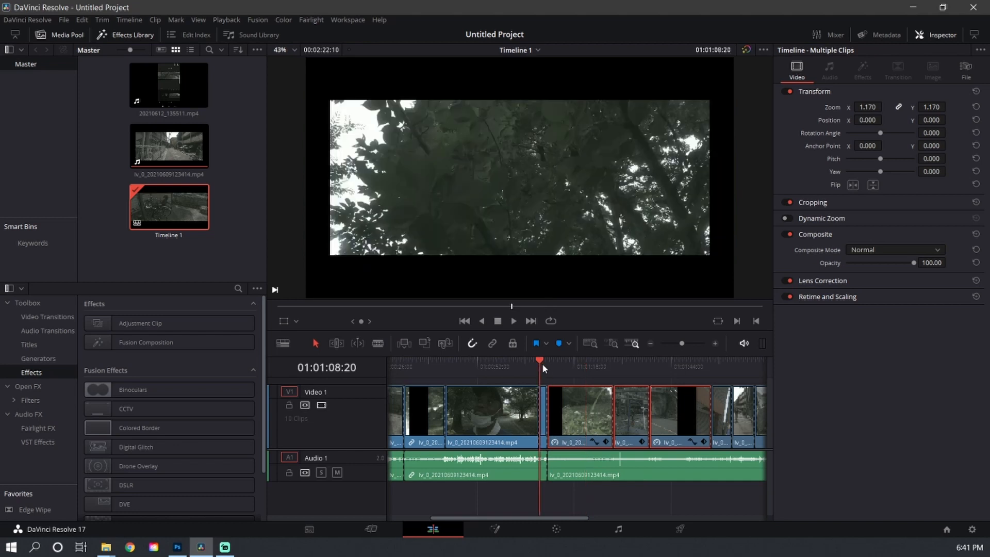
pyautogui.click(531, 399)
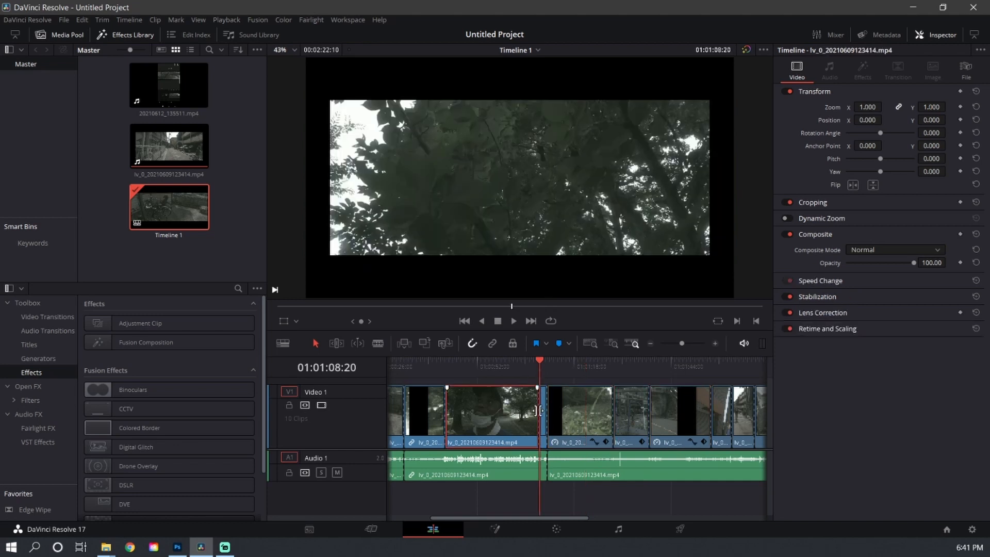
pyautogui.keyDown('ctrl'); pyautogui.click(543, 418); pyautogui.keyUp('ctrl')
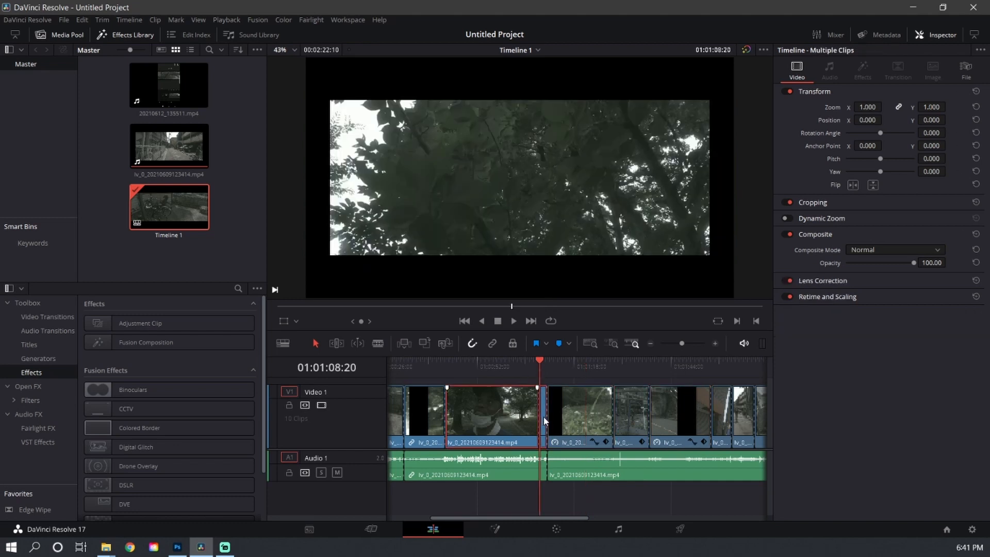
pyautogui.click(550, 363)
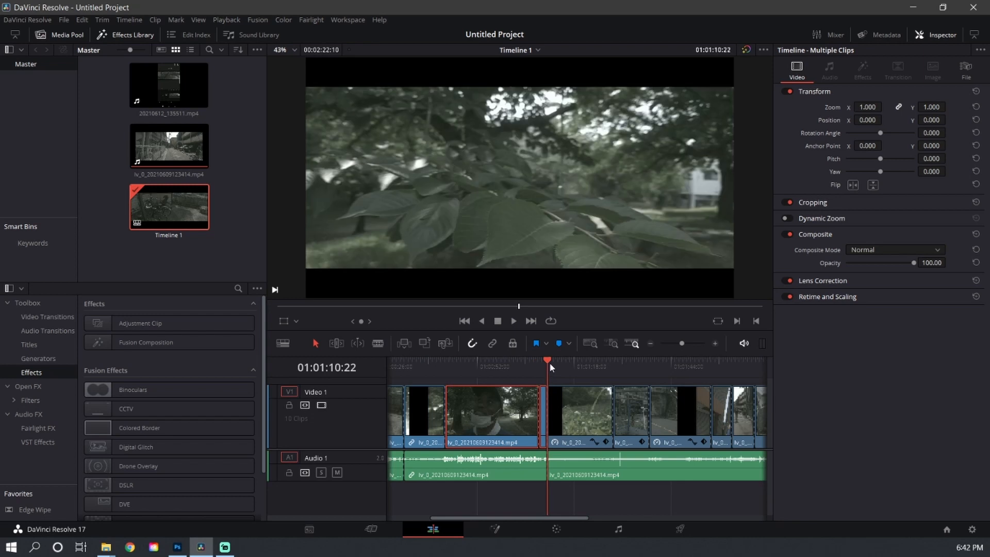
pyautogui.press('Left')
pyautogui.press('Left')
pyautogui.press('Left')
pyautogui.press('Left')
pyautogui.press('Left')
pyautogui.press('Left')
pyautogui.press('Left')
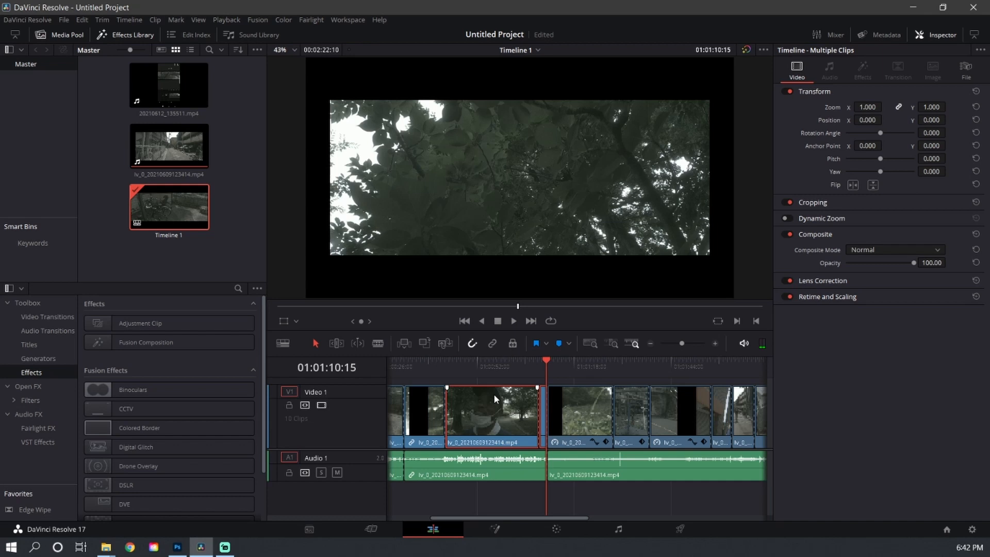
pyautogui.hotkey('alt', 'v')
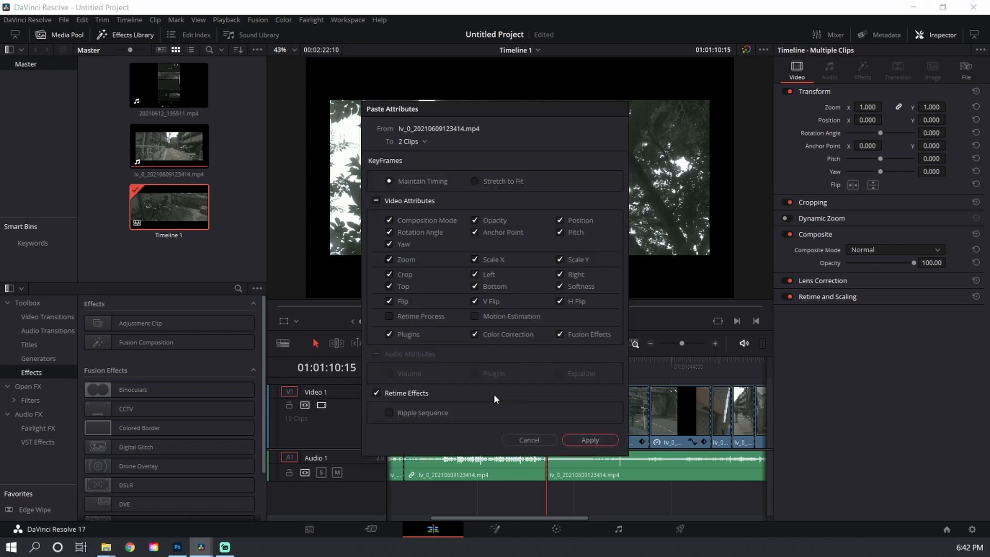
pyautogui.click(601, 440)
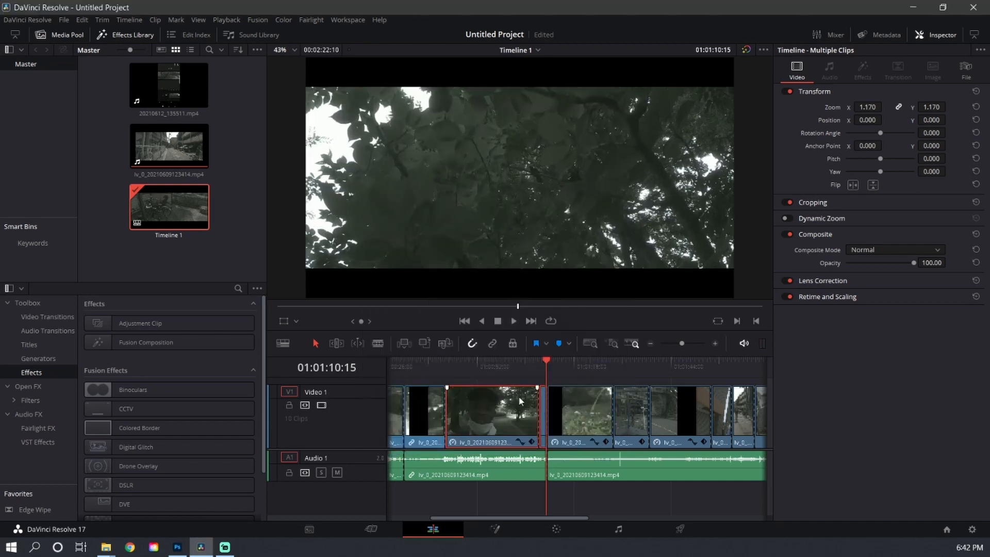
pyautogui.click(498, 362)
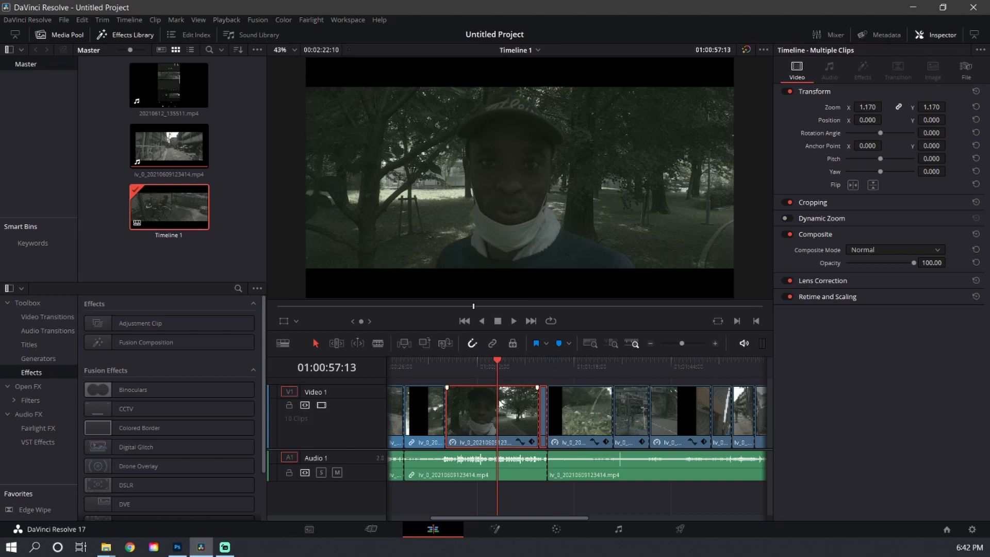
pyautogui.click(521, 477)
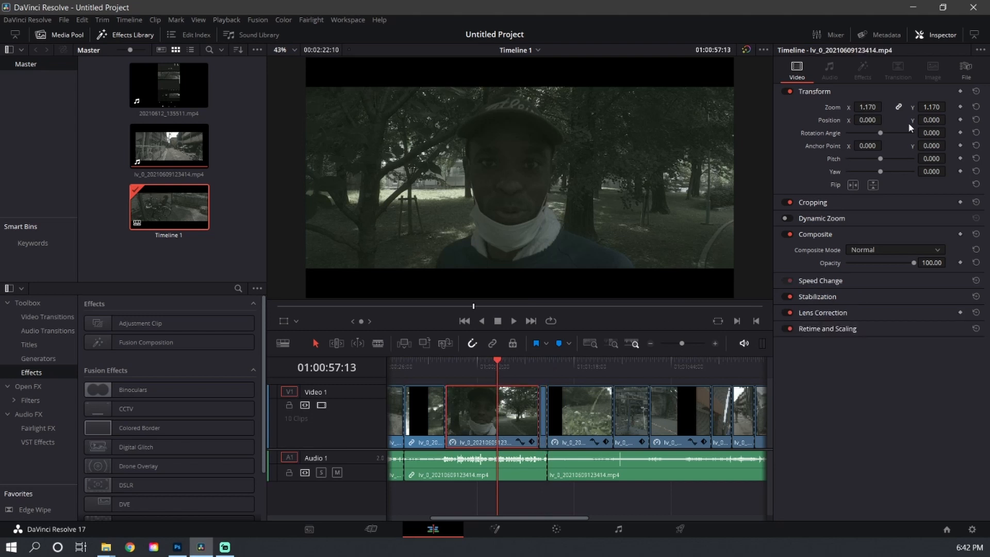
pyautogui.moveTo(931, 108)
pyautogui.mouseDown()
pyautogui.moveTo(923, 108)
pyautogui.moveTo(932, 109)
pyautogui.mouseUp()
# Step: Paste the copied zoom attributes onto the short grass clip before the park clip
pyautogui.hscroll(-2, 510, 496)
pyautogui.click(528, 376)
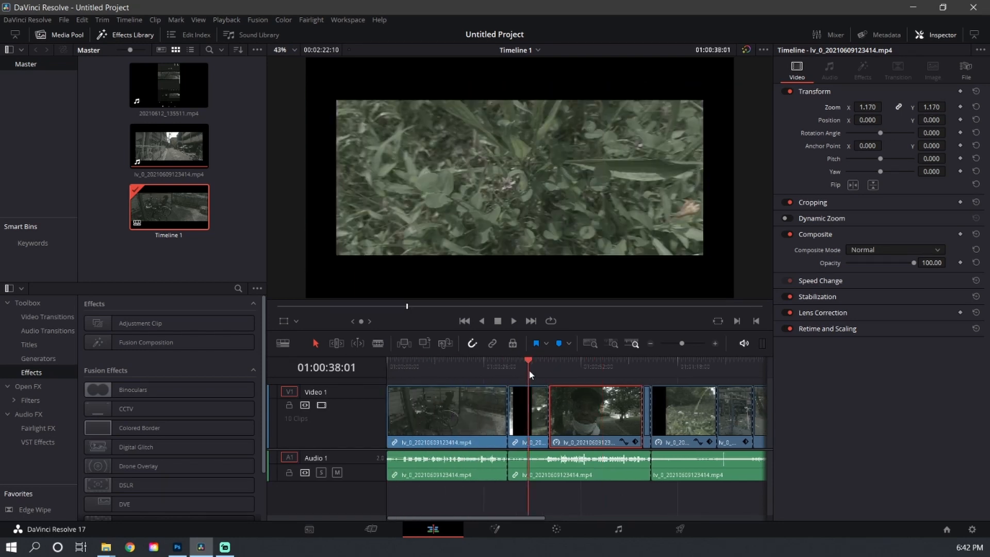
pyautogui.click(532, 418)
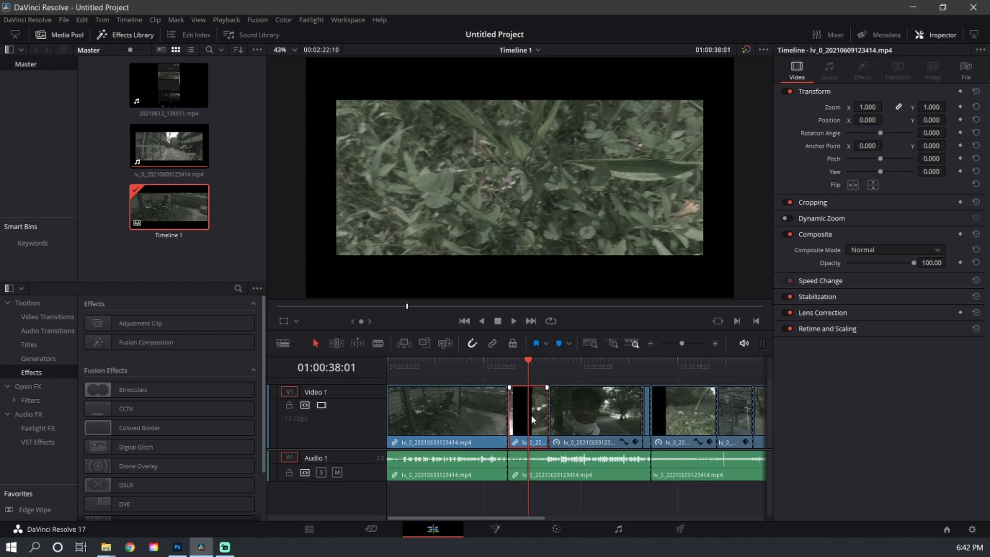
pyautogui.hotkey('alt', 'v')
pyautogui.click(589, 441)
# Step: Select the opening clip and paste the copied video attributes and retime effects onto it for a 1.170 zoom
pyautogui.click(473, 367)
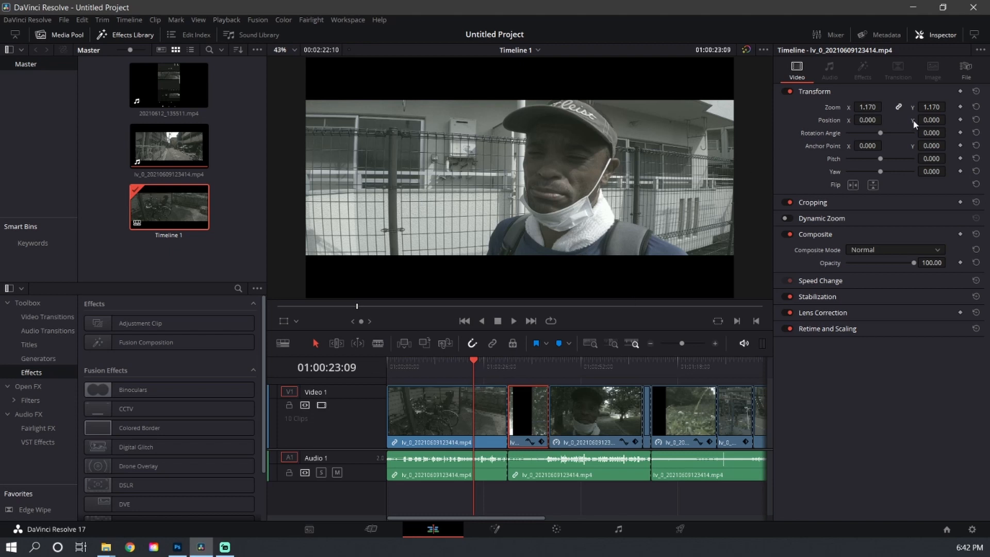
pyautogui.hotkey('shift', 'v')
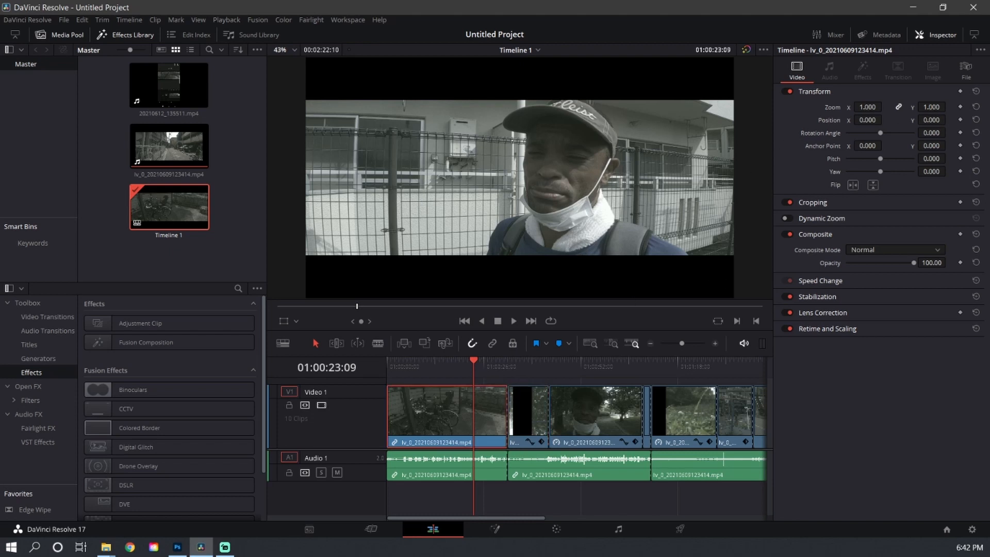
pyautogui.moveTo(867, 107); pyautogui.dragTo(875, 107)
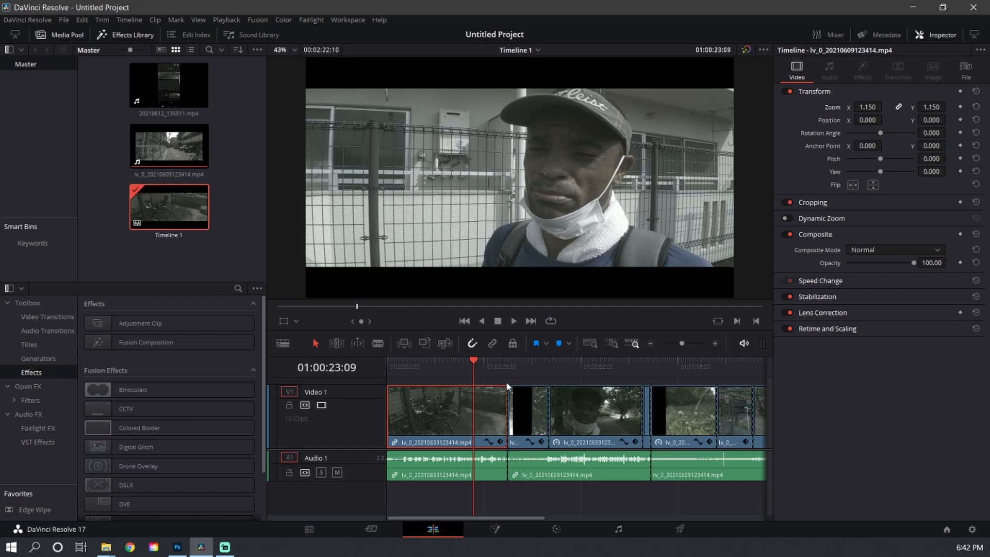
pyautogui.hotkey('alt', 'v')
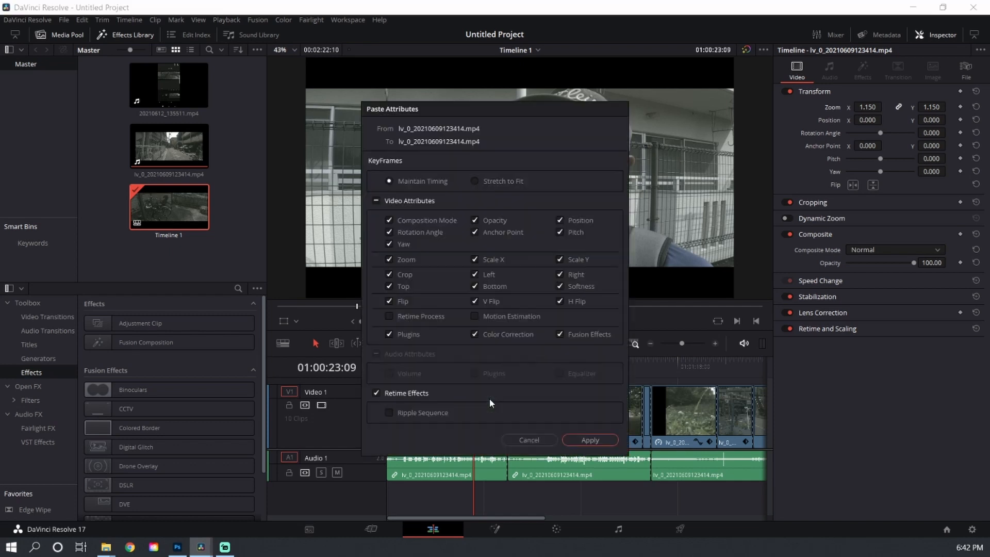
pyautogui.click(598, 439)
# Step: Switch to the Color page and show the first clip at the man's face, around 01:00:14:07
pyautogui.click(506, 365)
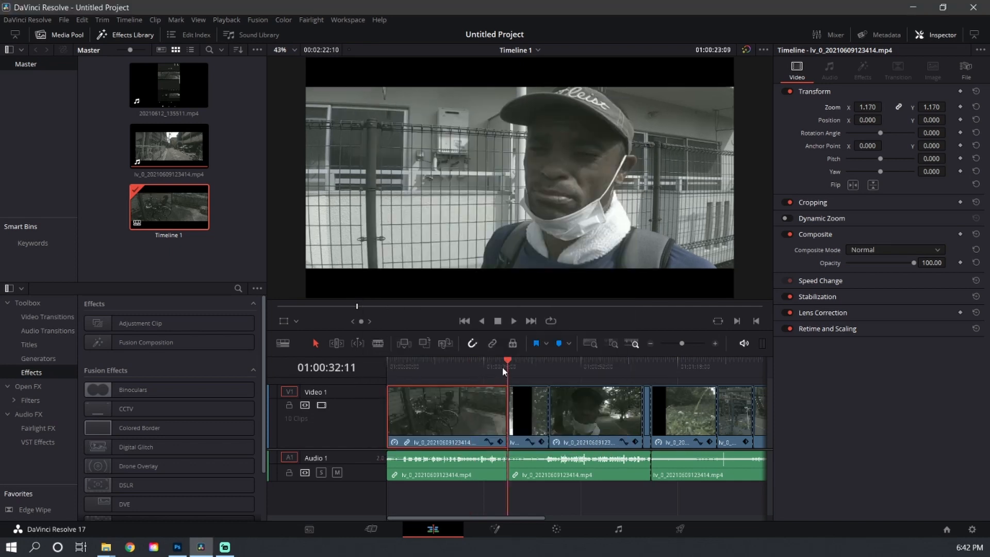
pyautogui.moveTo(502, 367); pyautogui.dragTo(598, 361)
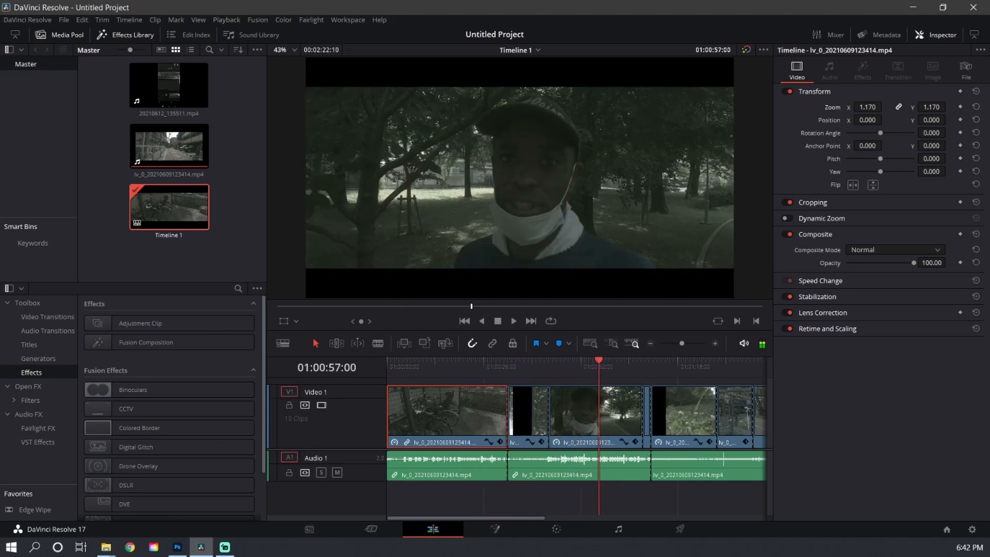
pyautogui.click(562, 532)
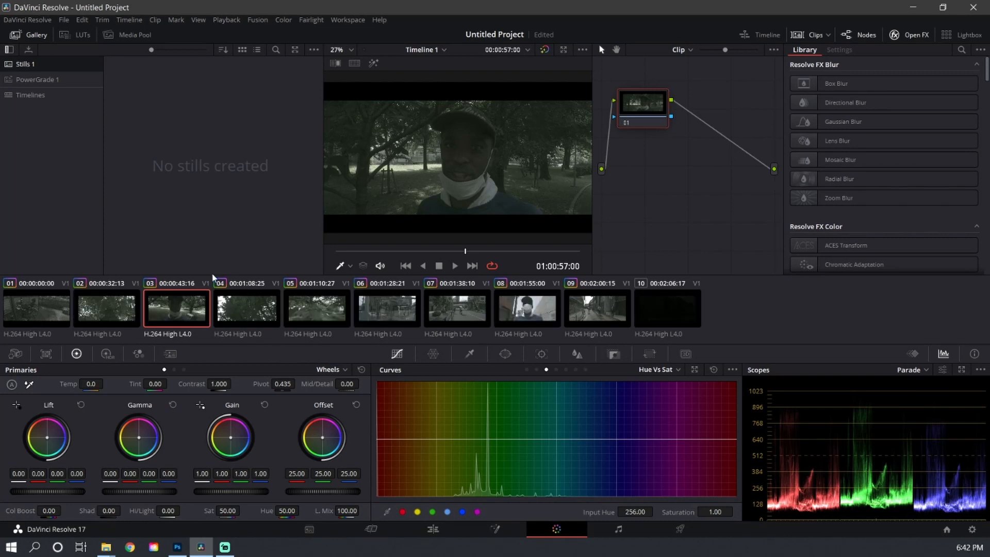
pyautogui.click(46, 319)
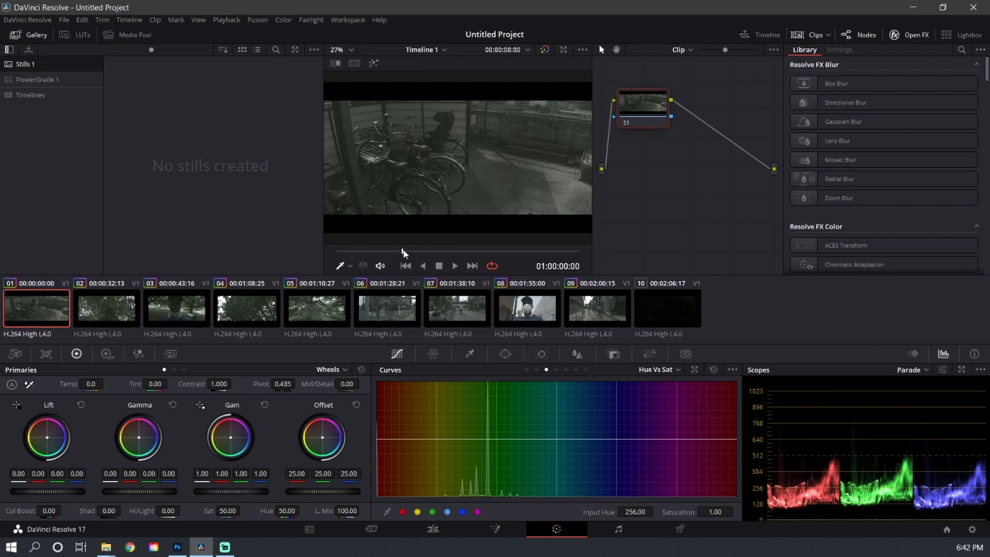
pyautogui.moveTo(427, 251)
pyautogui.mouseDown()
pyautogui.moveTo(460, 252)
pyautogui.moveTo(444, 252)
pyautogui.mouseUp()
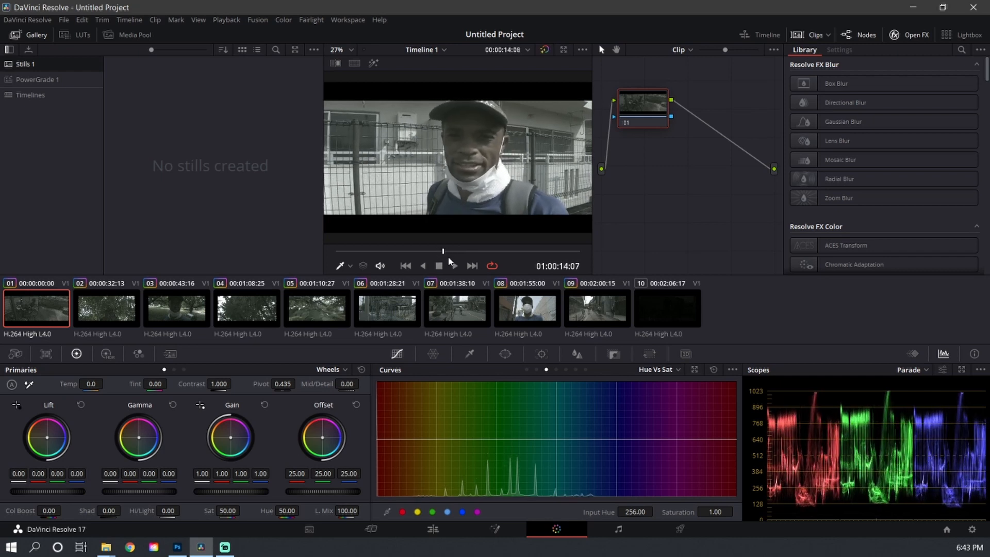
# Step: Hide the Open FX library and add three serial nodes after the first clip's node 01
pyautogui.click(914, 35)
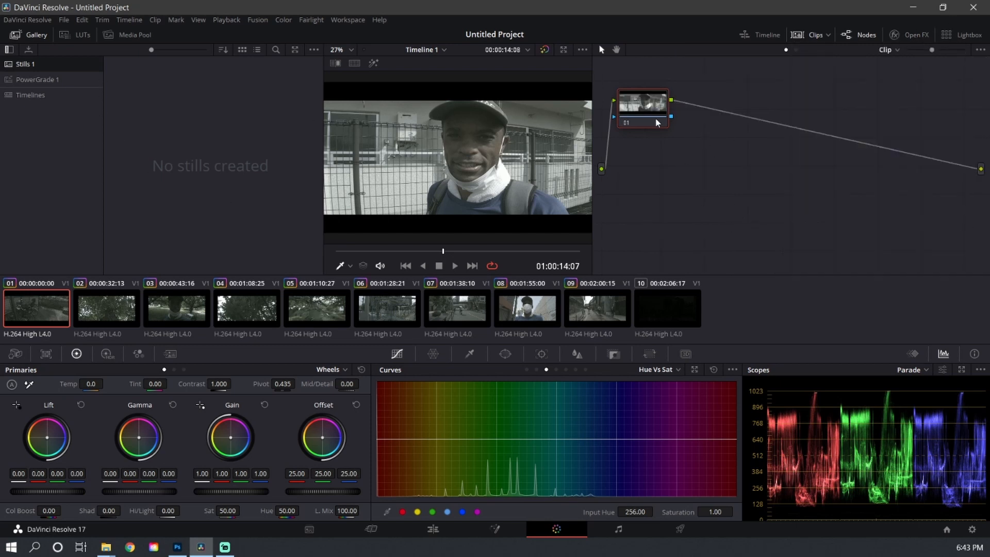
pyautogui.hotkey('alt', 's')
pyautogui.hotkey('alt', 's')
pyautogui.hotkey('alt', 's')
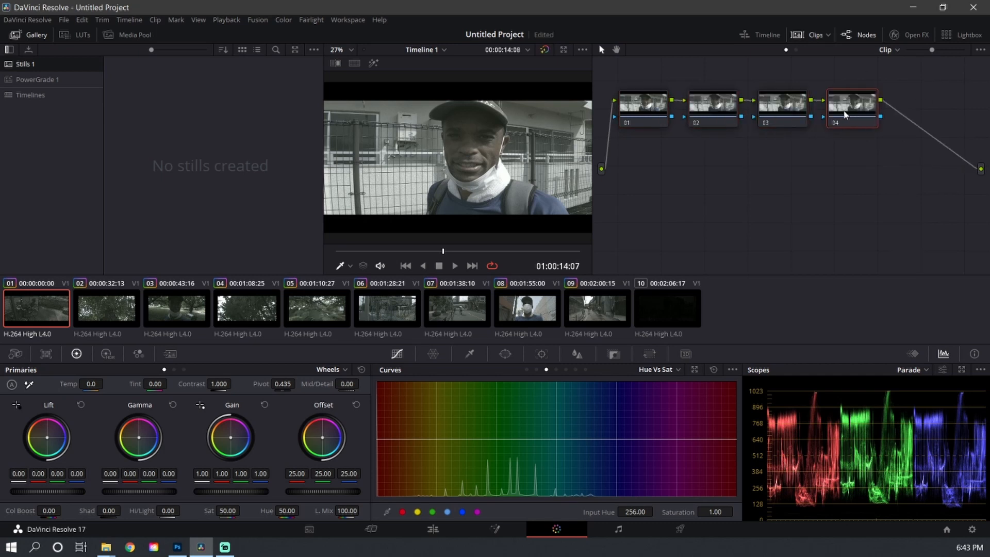
# Step: With the third node selected, browse the Mcpro24 fps Technical_LUTs cube LUTs to mSLog's to_Rec709 folder and list its files by name
pyautogui.click(800, 106)
pyautogui.click(62, 36)
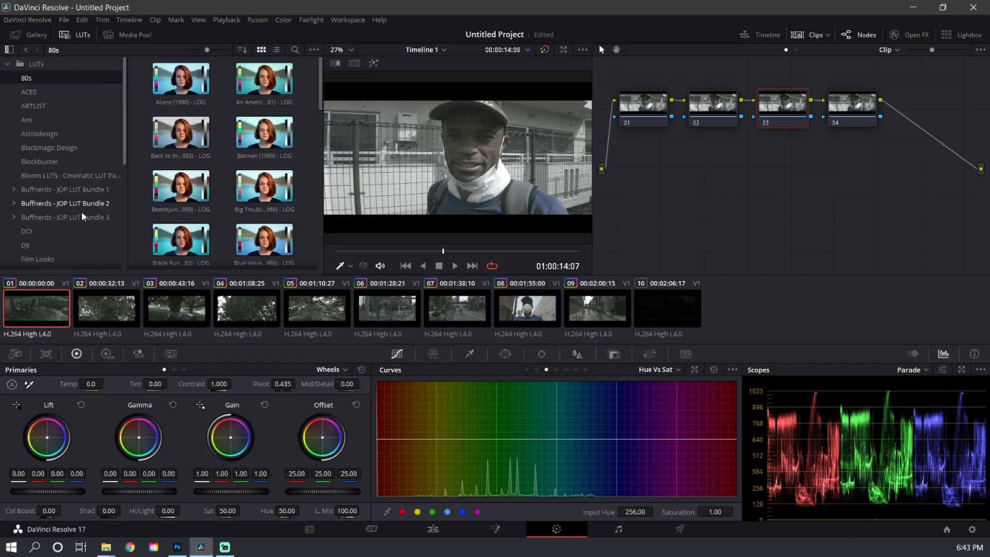
pyautogui.scroll(-4, 81, 212)
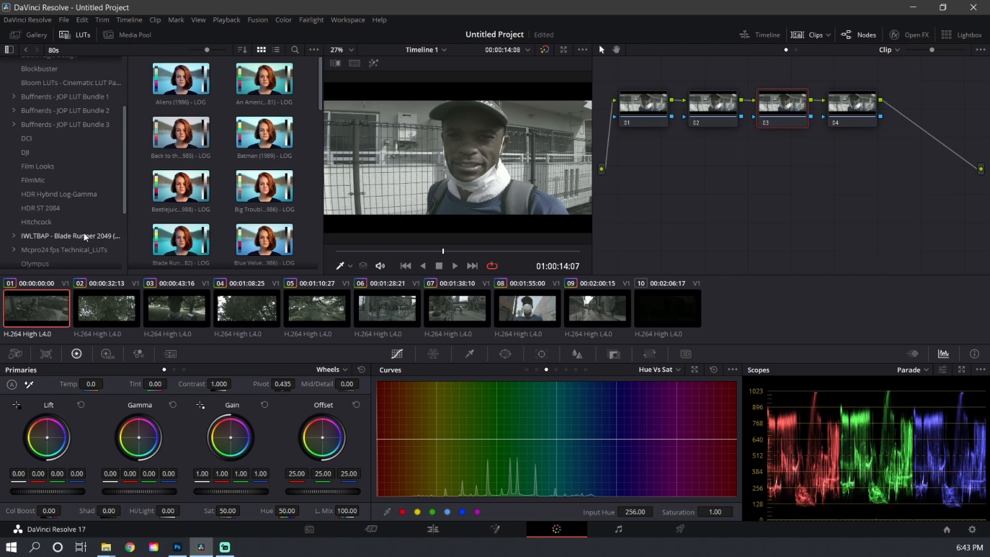
pyautogui.click(72, 250)
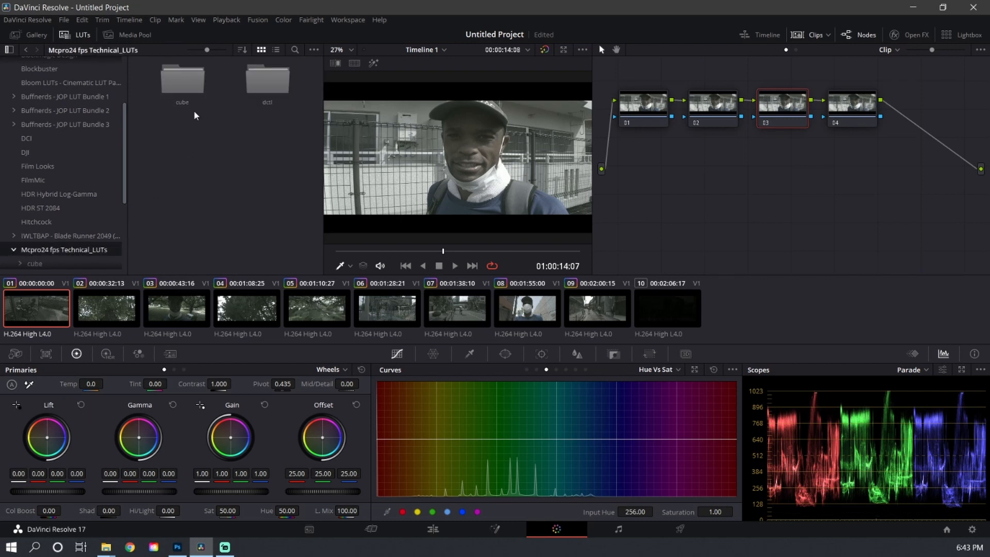
pyautogui.doubleClick(195, 88)
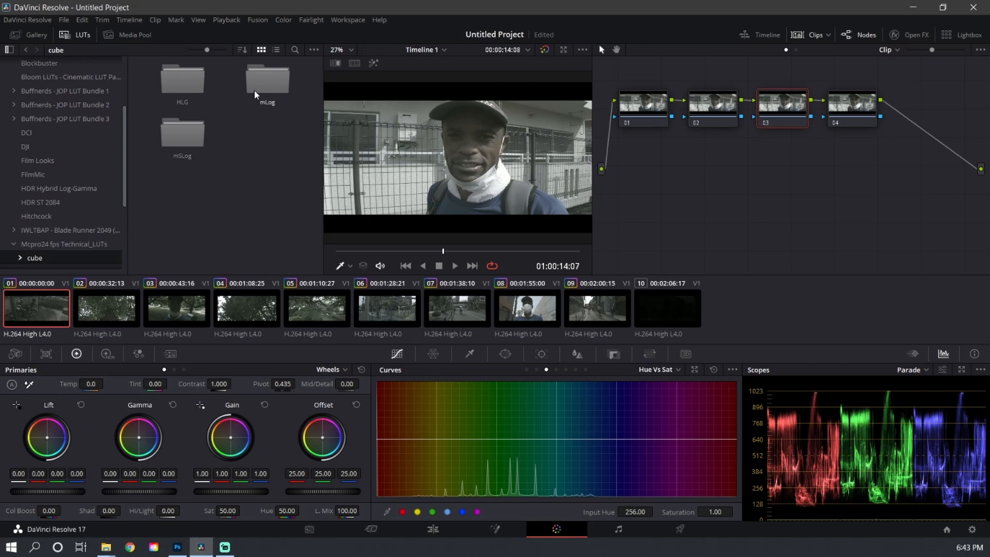
pyautogui.doubleClick(180, 136)
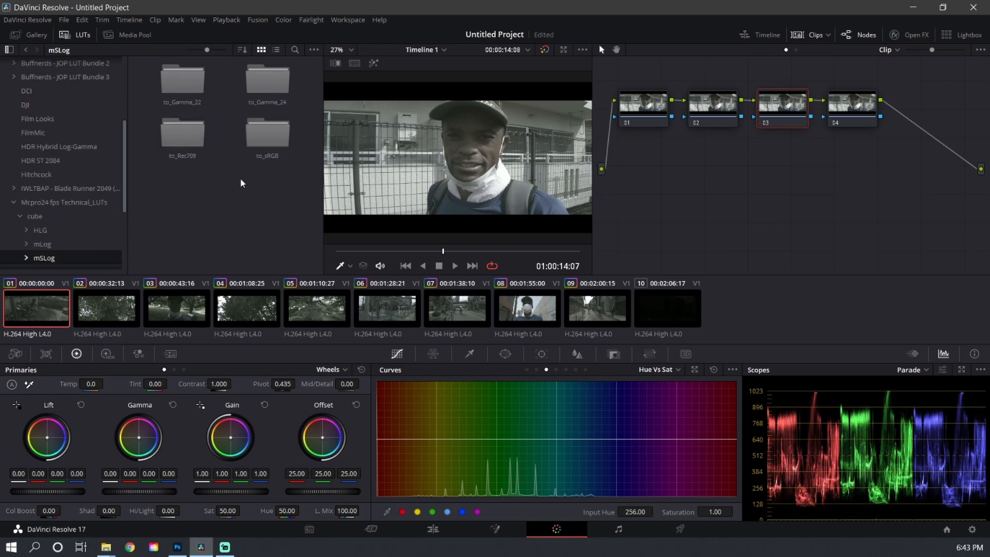
pyautogui.doubleClick(188, 145)
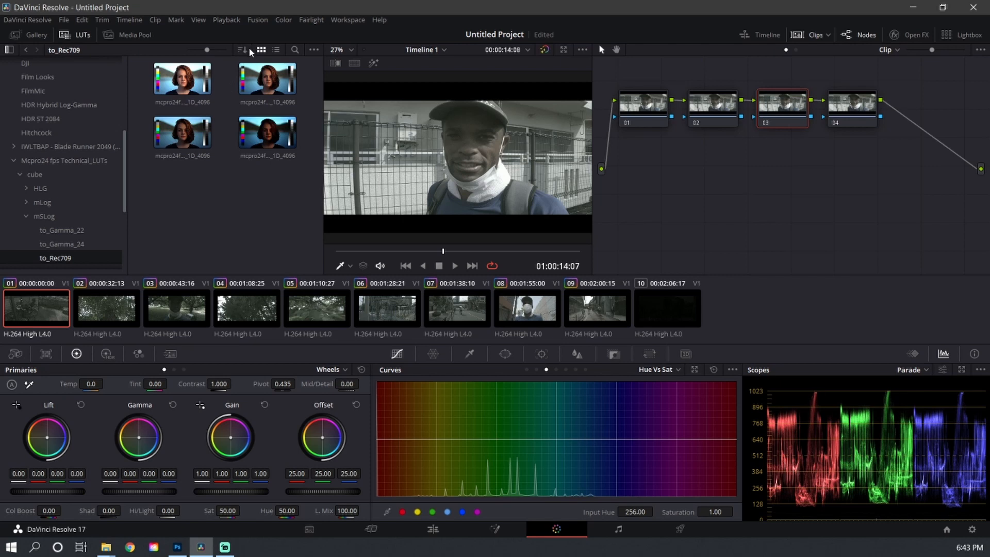
pyautogui.click(276, 49)
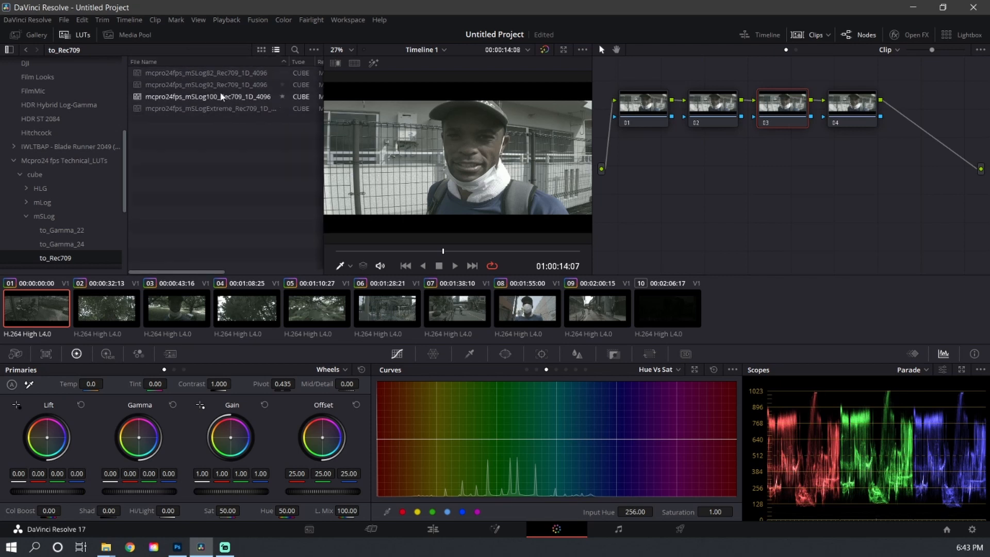
# Step: Apply the mcpro24fps_mLog60_Rec709_1D_4096 LUT from the mLog to_Rec709 folder to the third node
pyautogui.click(35, 216)
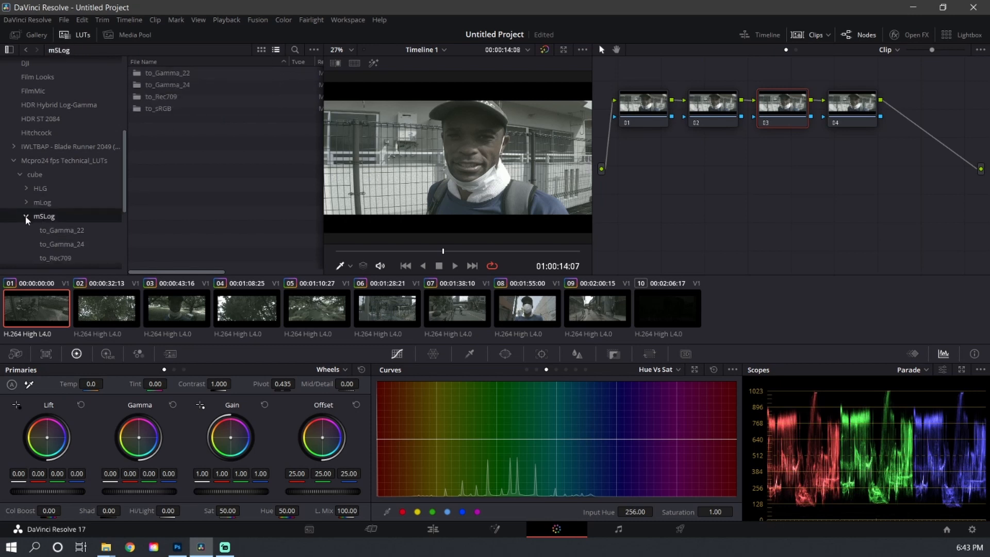
pyautogui.click(26, 216)
pyautogui.doubleClick(42, 203)
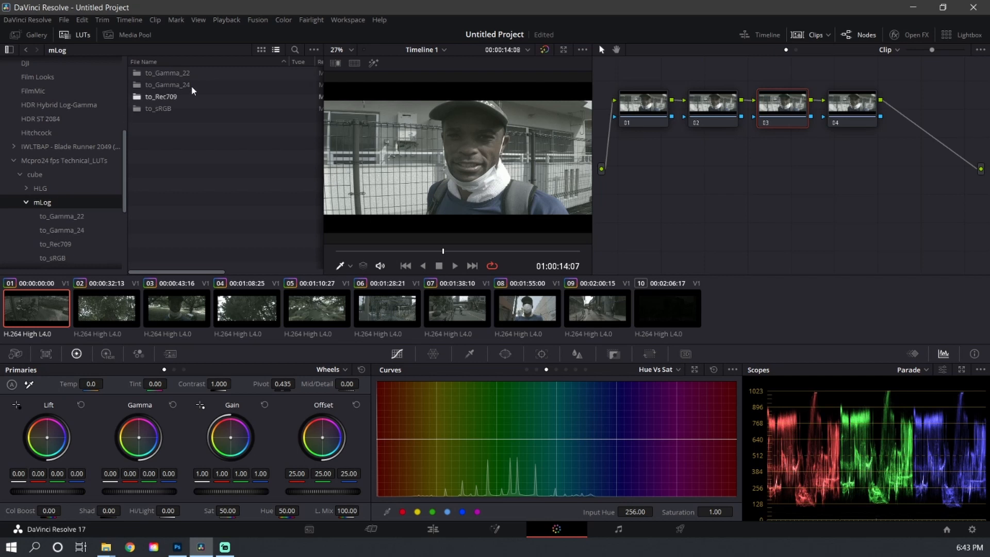
pyautogui.doubleClick(160, 96)
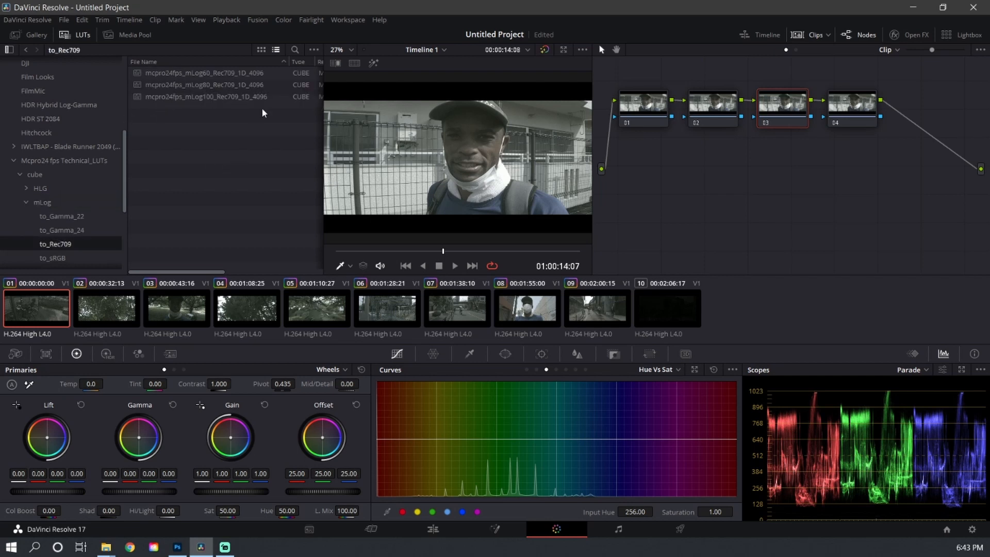
pyautogui.doubleClick(207, 76)
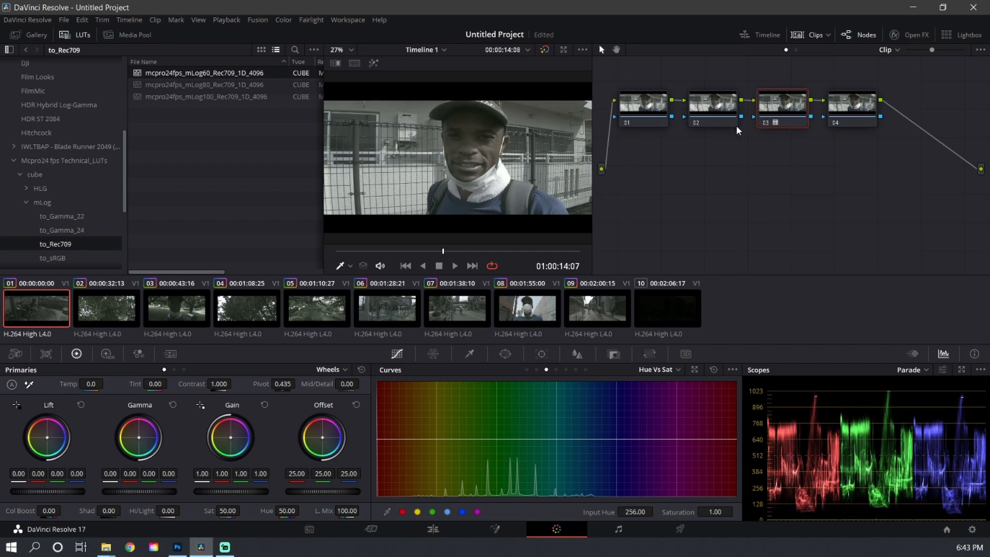
# Step: Set the second node's saturation to 80
pyautogui.click(715, 115)
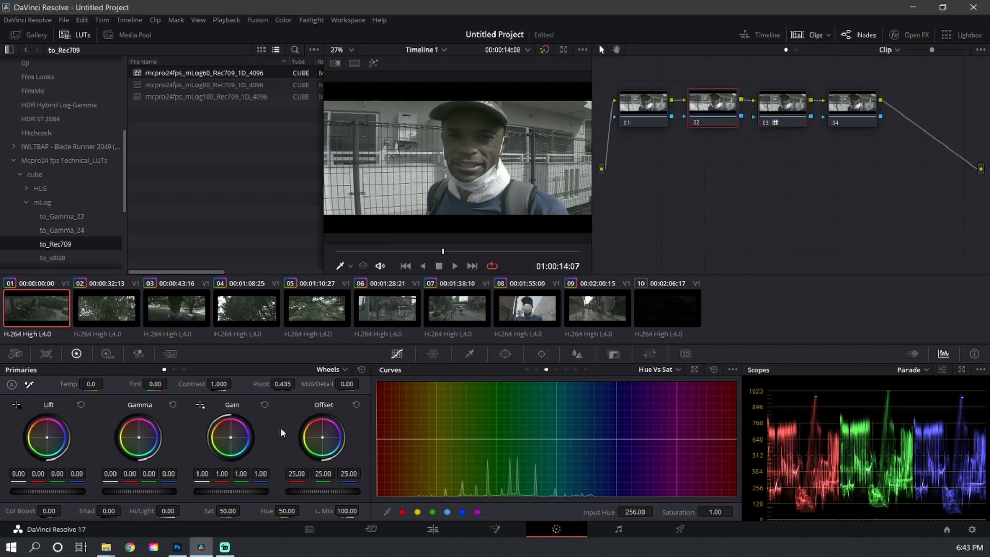
pyautogui.doubleClick(233, 511)
pyautogui.write('80')
pyautogui.press('Return')
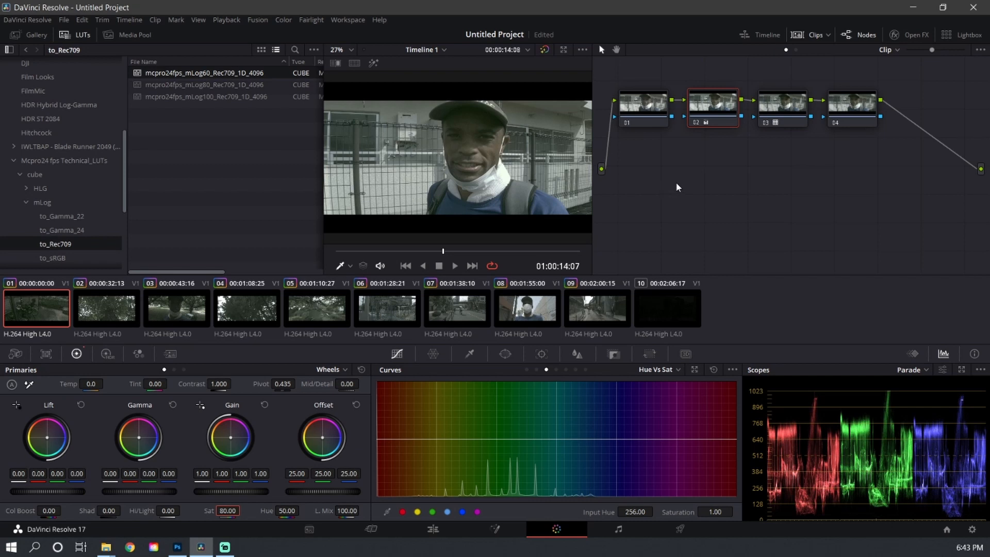
# Step: Replace the third node's LUT with Arri Alexa LogC to Rec709 from the Arri LUT folder
pyautogui.moveTo(677, 186); pyautogui.dragTo(685, 185)
pyautogui.click(784, 111)
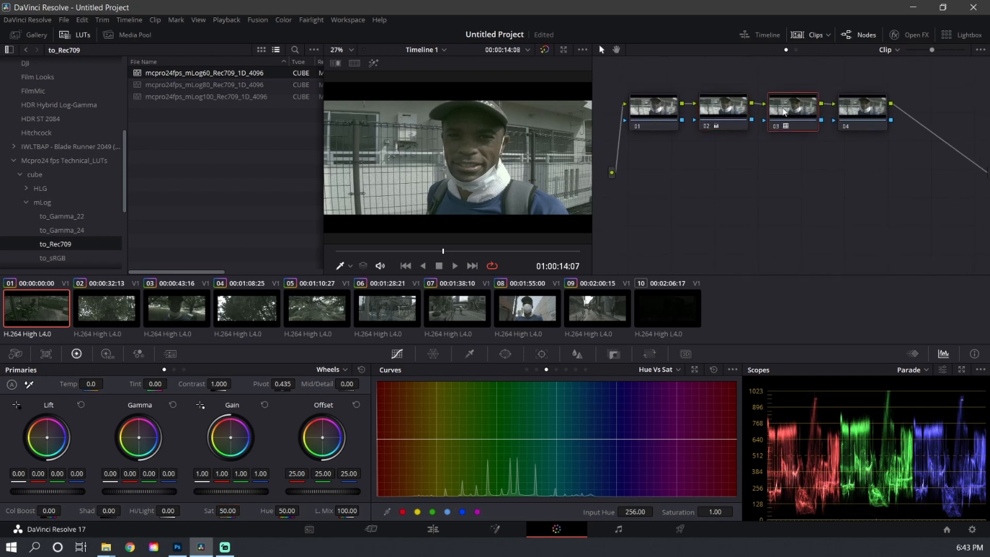
pyautogui.scroll(3, 46, 127)
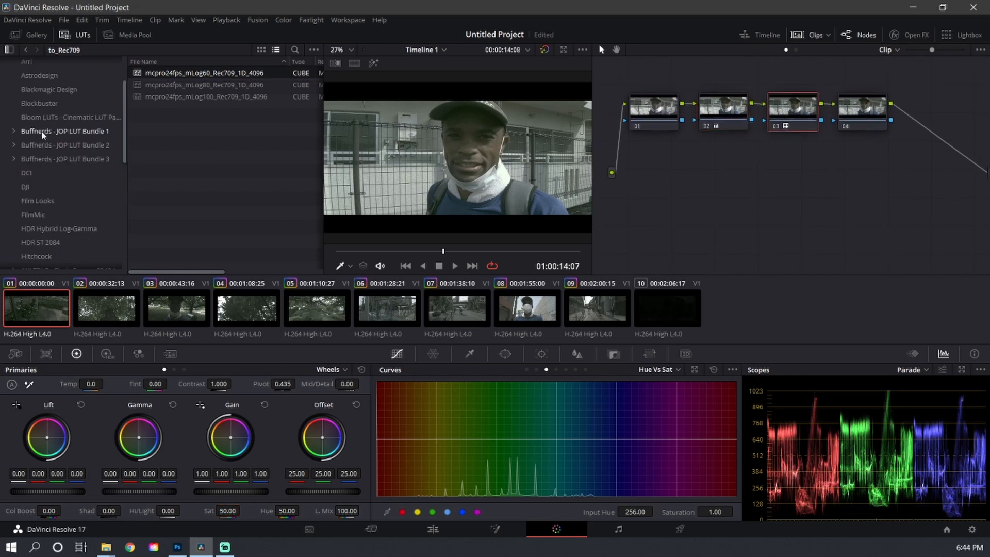
pyautogui.scroll(2, 41, 131)
pyautogui.click(31, 119)
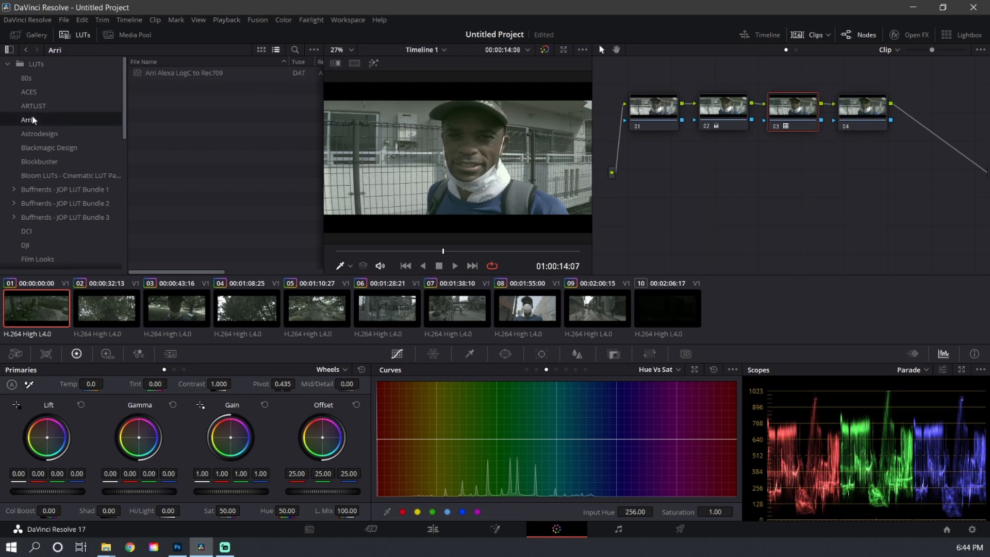
pyautogui.doubleClick(214, 76)
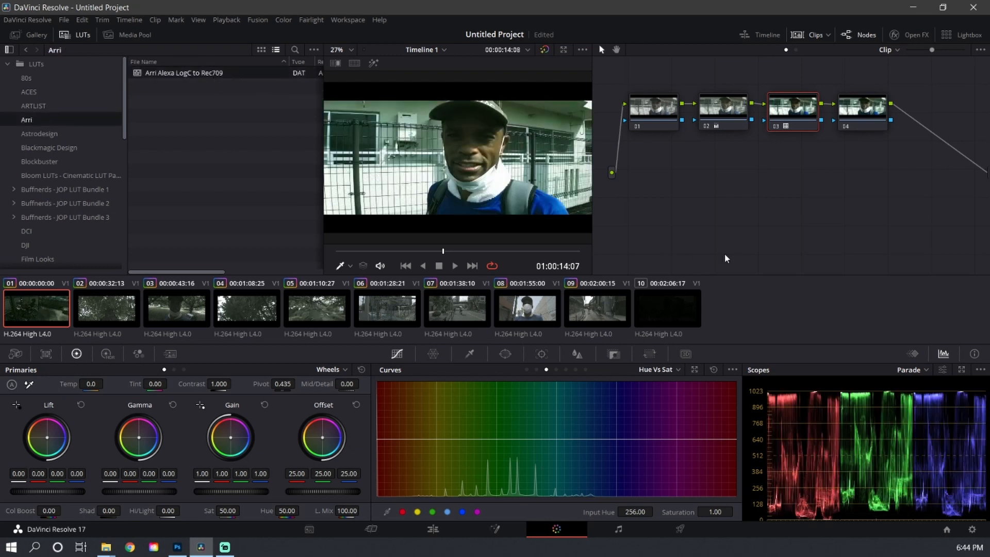
# Step: On the first node, sample the white balance from the man's white mask and raise the tint to 17.72
pyautogui.click(733, 124)
pyautogui.click(661, 125)
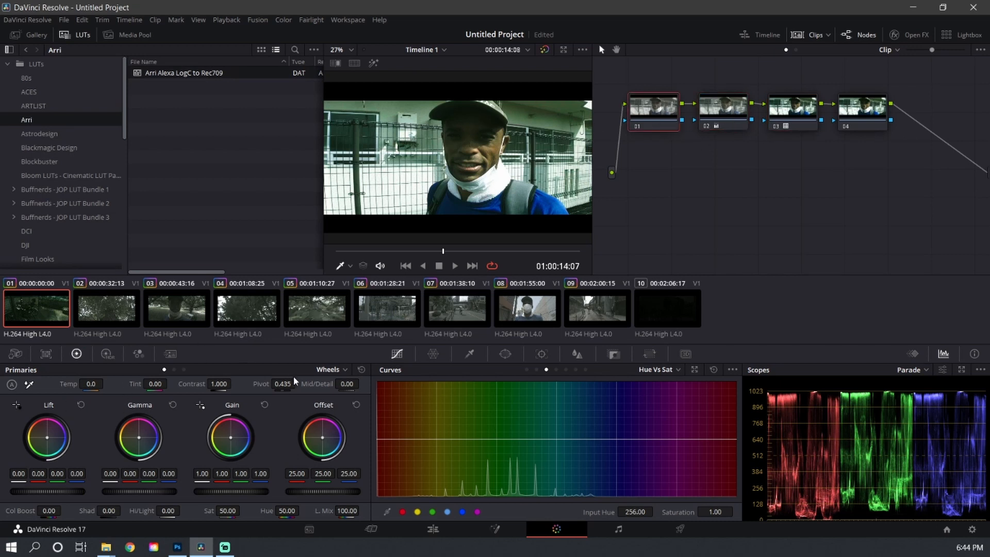
pyautogui.click(29, 384)
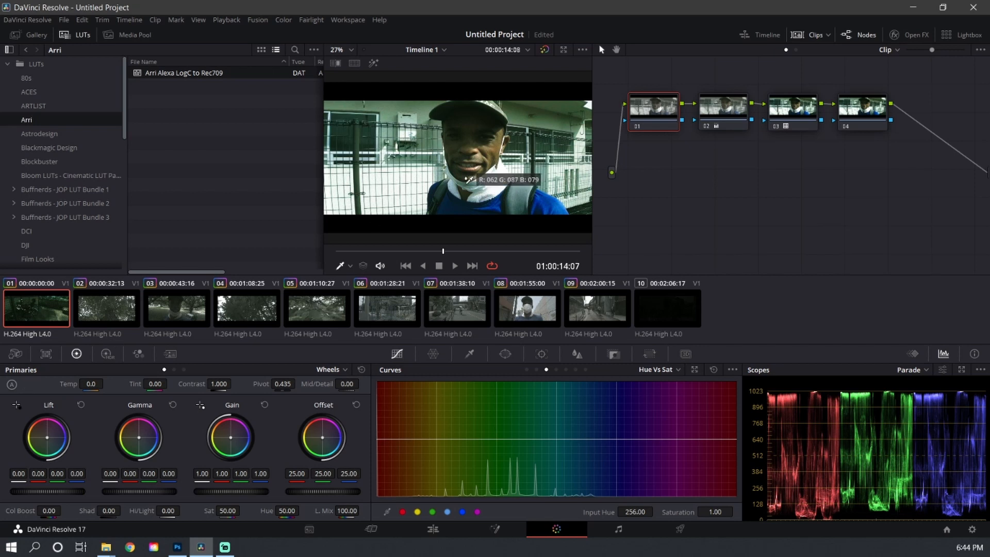
pyautogui.click(494, 167)
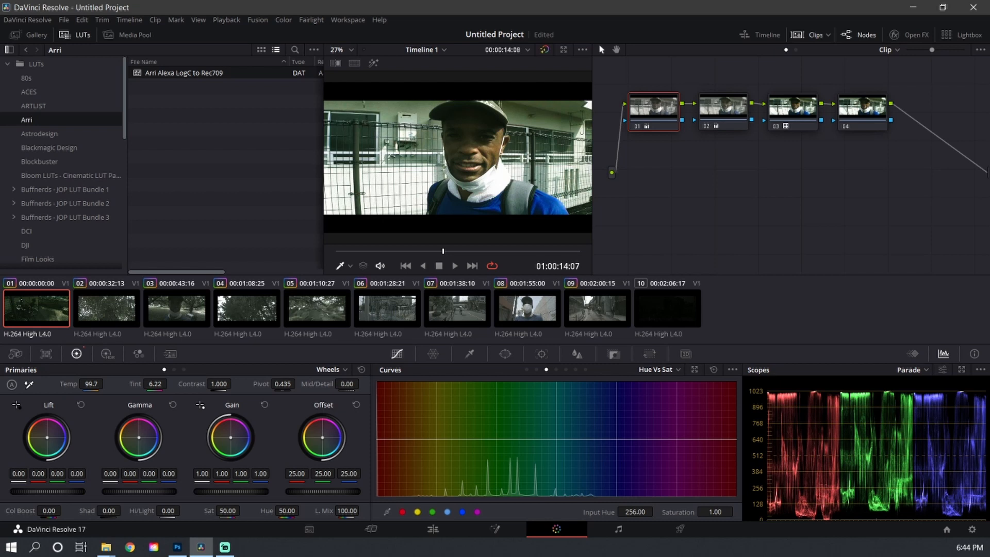
pyautogui.moveTo(156, 383); pyautogui.dragTo(159, 384)
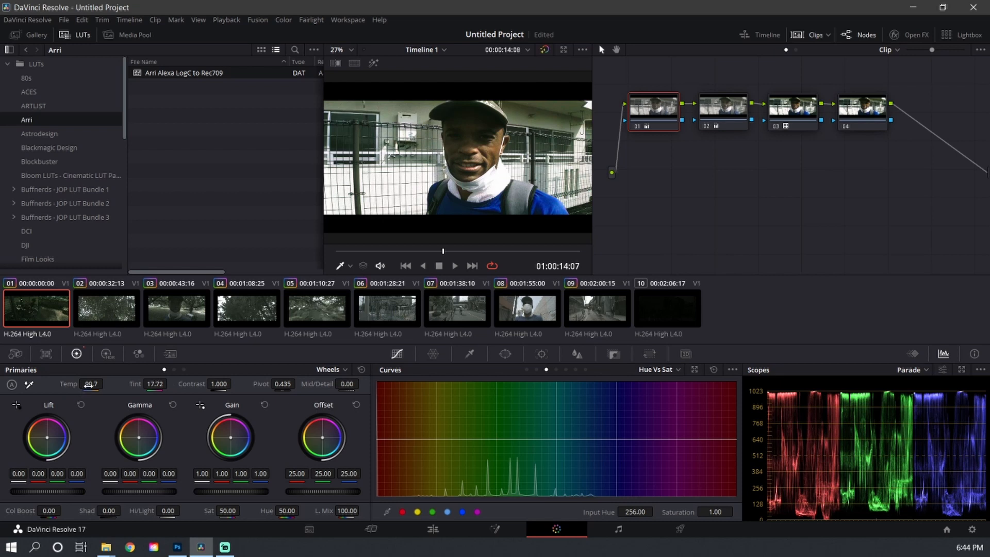
# Step: On the second node, lower the master gain to 0.90 and raise the master lift to 0.01
pyautogui.click(724, 122)
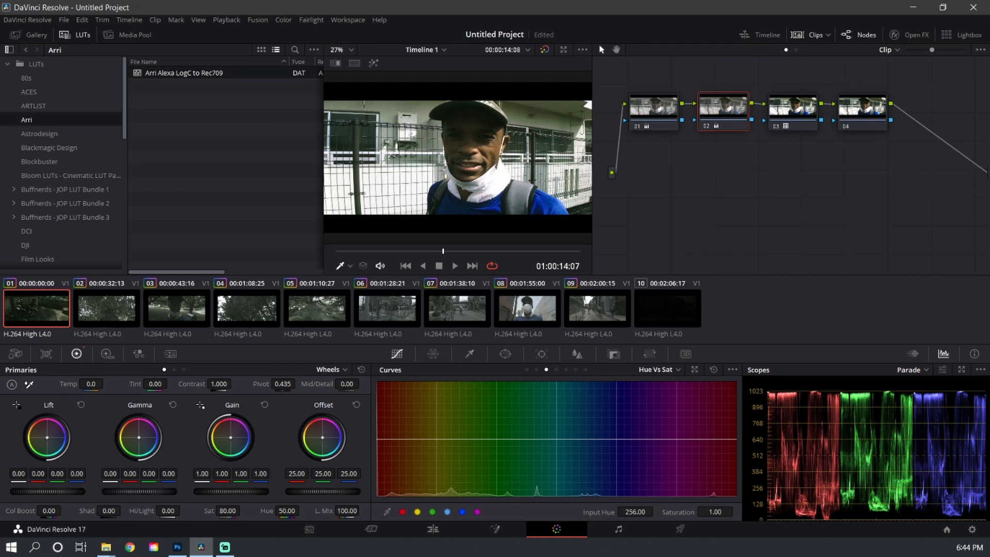
pyautogui.moveTo(231, 492); pyautogui.dragTo(218, 491)
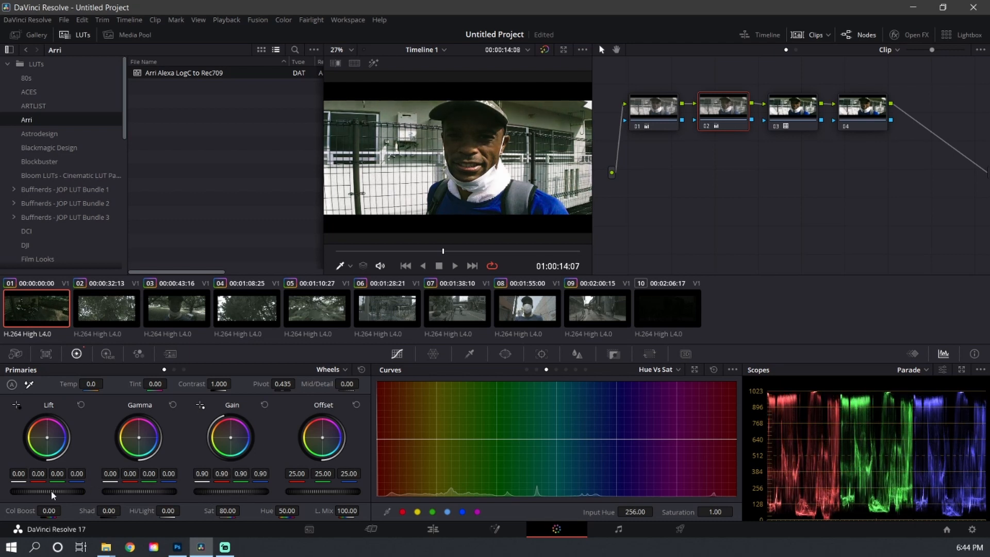
pyautogui.moveTo(47, 491); pyautogui.dragTo(49, 491)
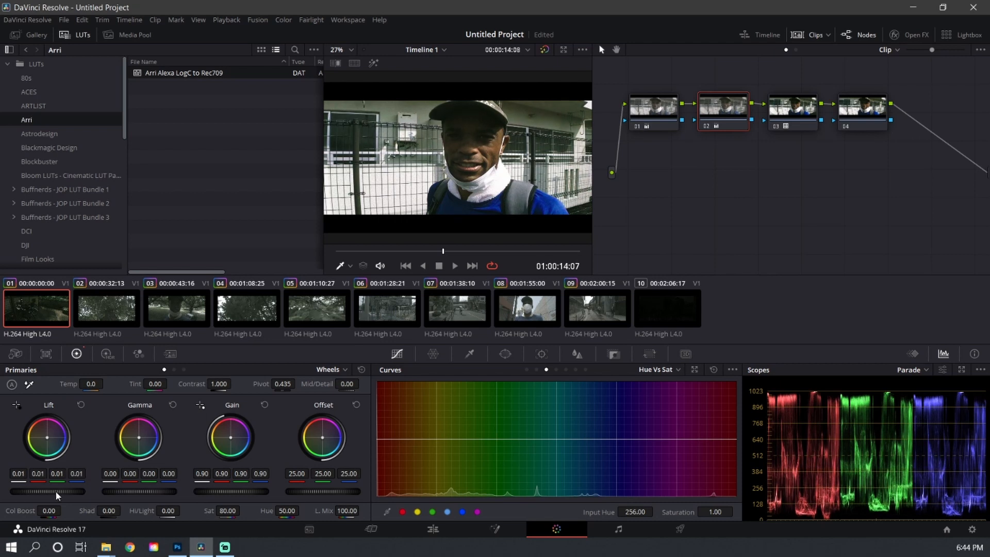
# Step: Lower the second node's master gamma to -0.01 and enlarge the viewer to show the whole frame
pyautogui.moveTo(140, 491); pyautogui.dragTo(138, 491)
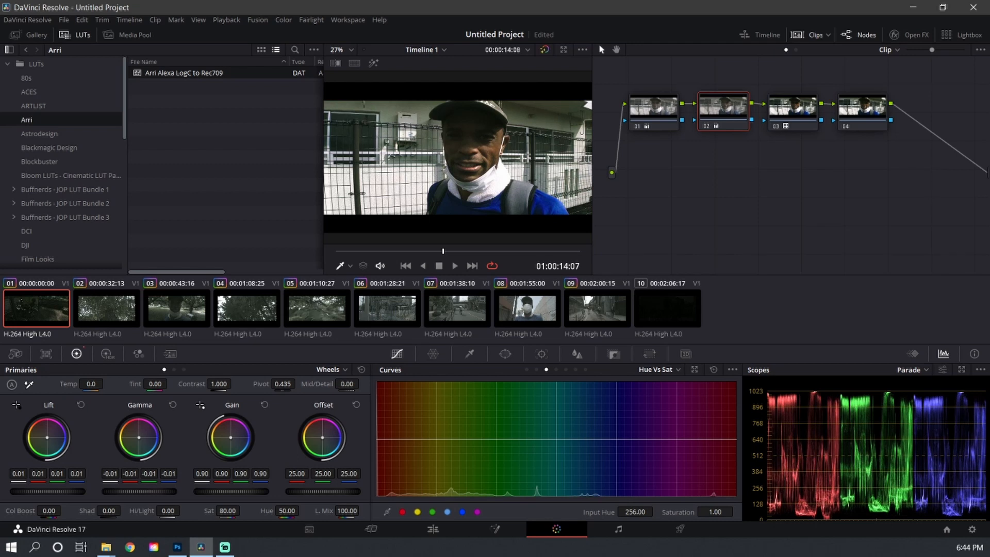
pyautogui.click(88, 38)
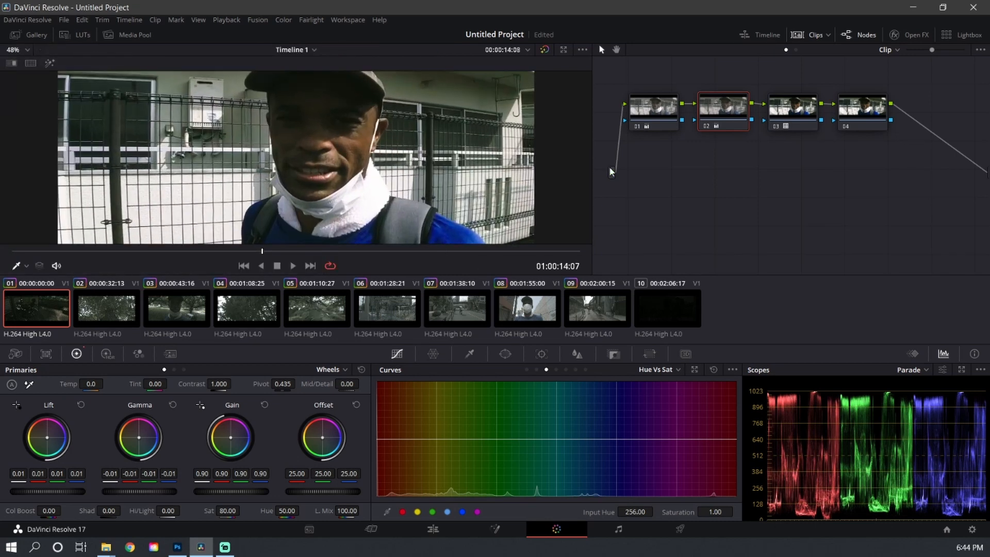
pyautogui.moveTo(592, 183); pyautogui.dragTo(697, 187)
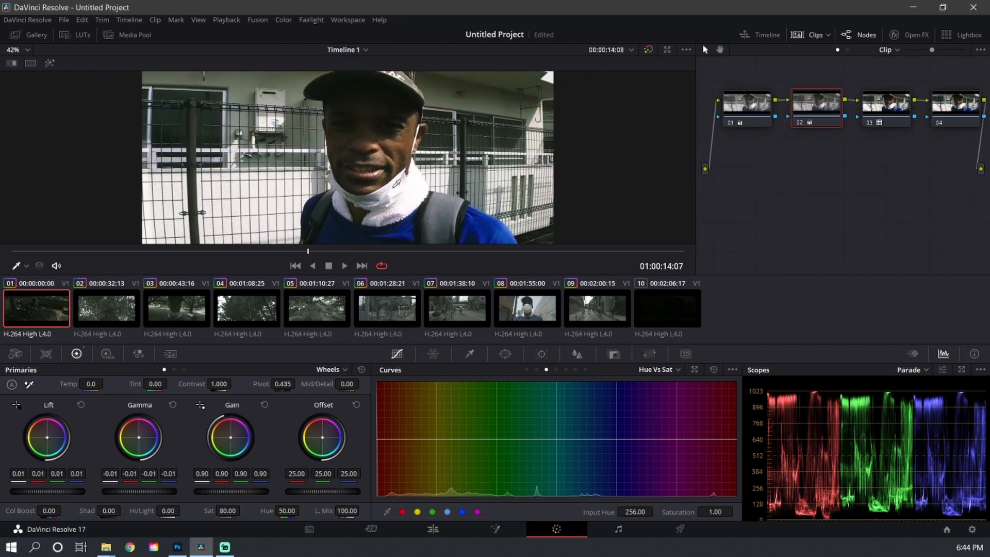
# Step: Apply the Gremlins (1984) - LOG LUT from the 80s folder to the fourth node
pyautogui.click(893, 113)
pyautogui.click(934, 124)
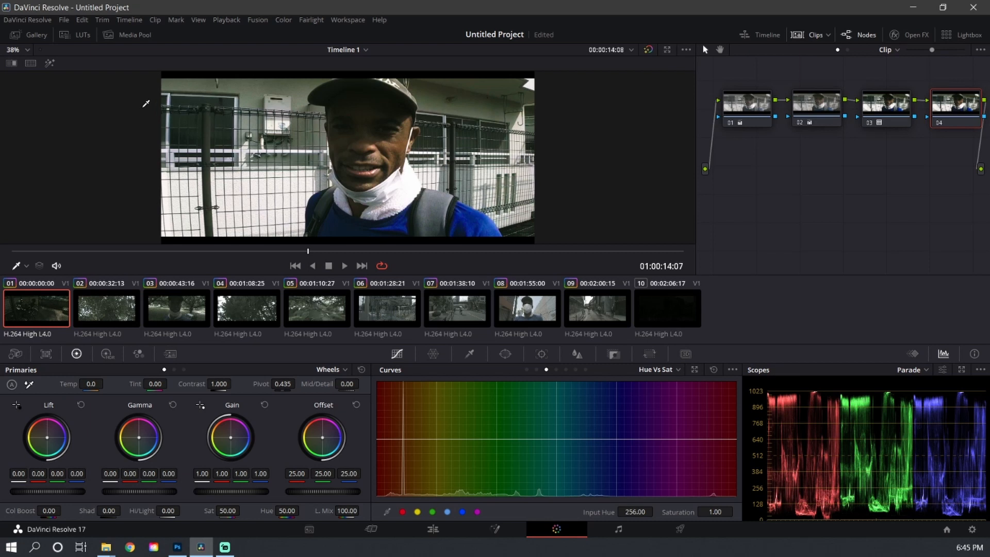
pyautogui.click(82, 35)
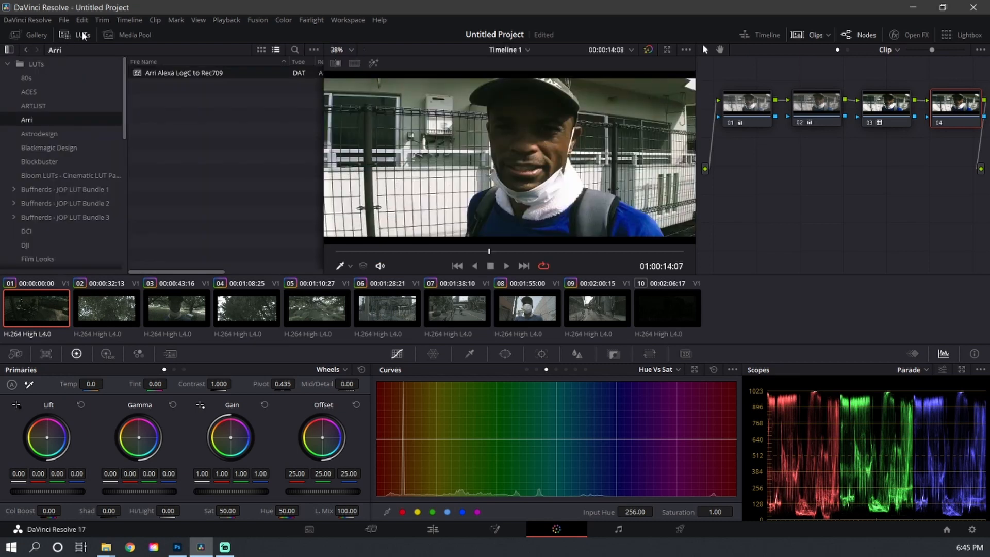
pyautogui.click(56, 77)
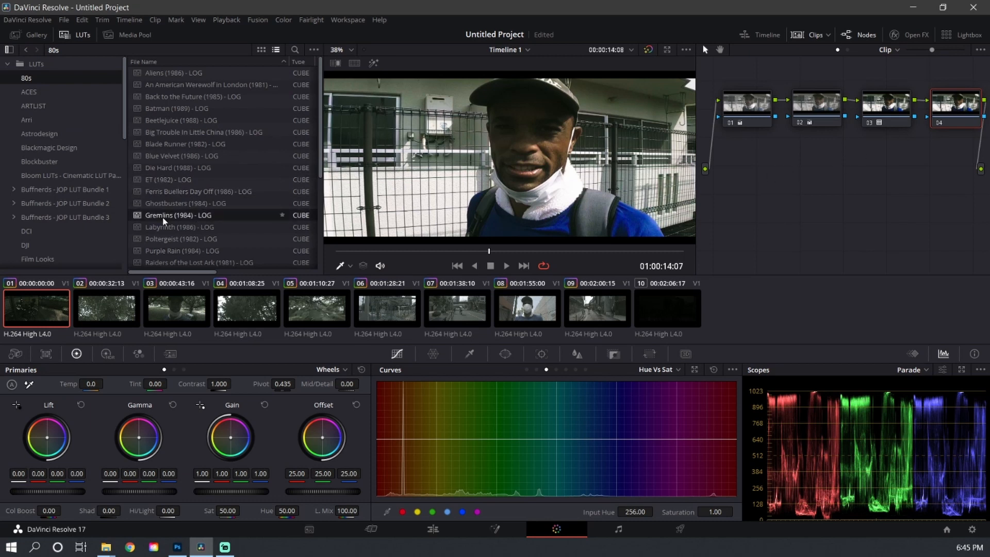
pyautogui.scroll(-2, 163, 219)
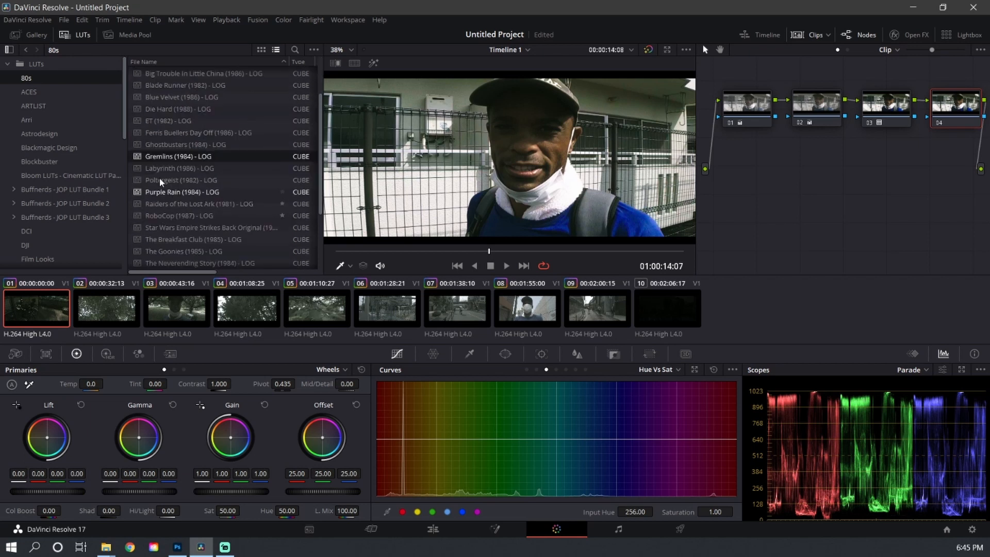
pyautogui.doubleClick(159, 157)
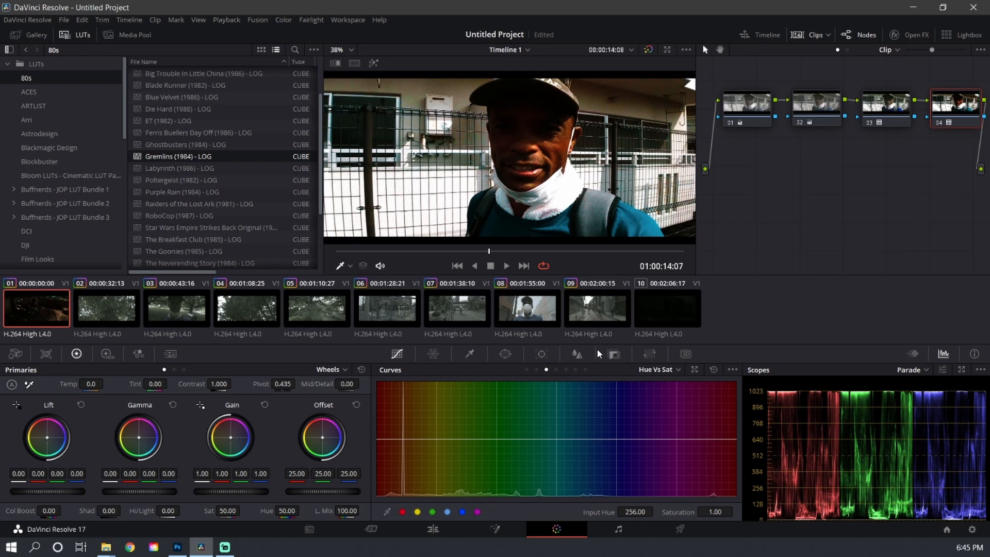
# Step: Reduce the fourth node's key output gain to 0.300 to soften the Gremlins LUT
pyautogui.click(613, 354)
pyautogui.click(625, 452)
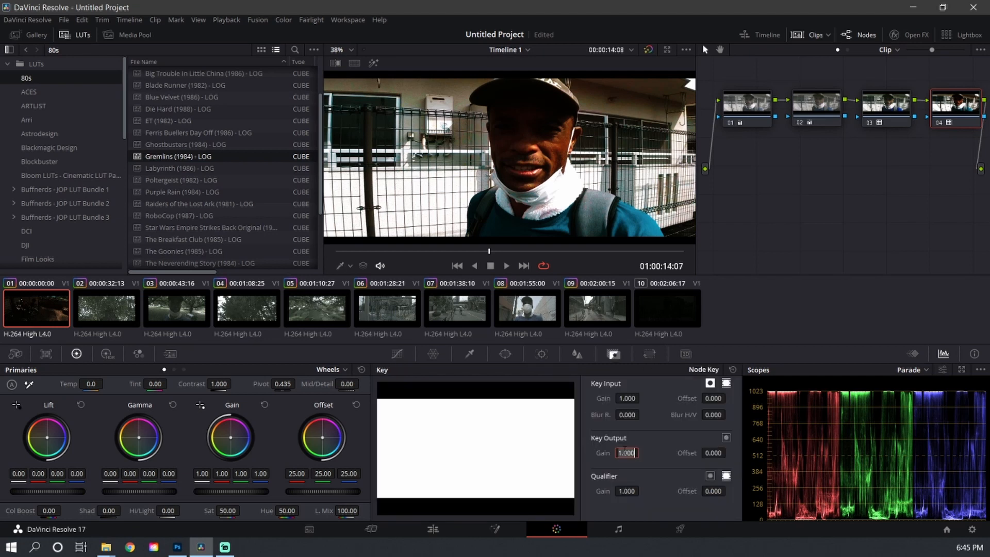
pyautogui.press('BackSpace')
pyautogui.press('Return')
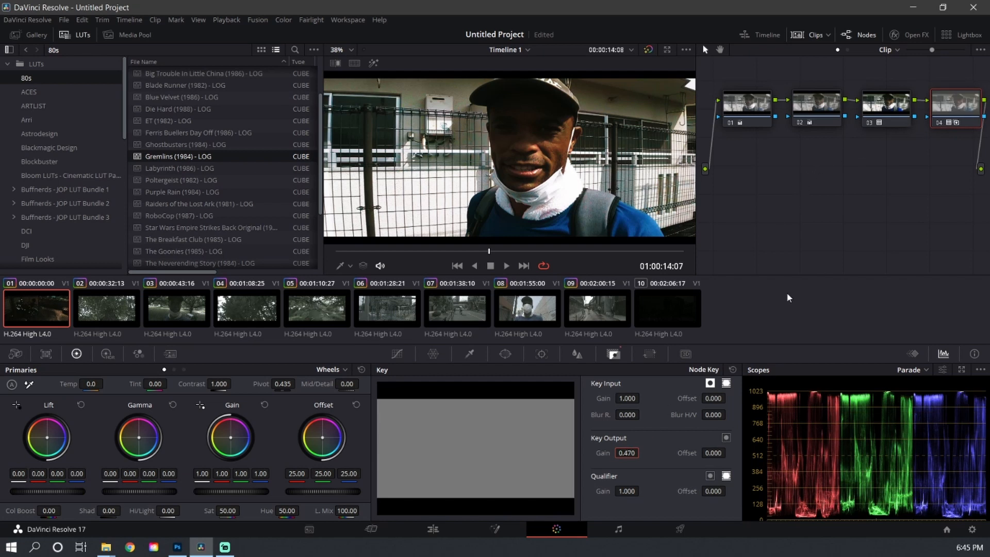
pyautogui.doubleClick(632, 453)
pyautogui.press('BackSpace')
pyautogui.write('.3')
pyautogui.press('Return')
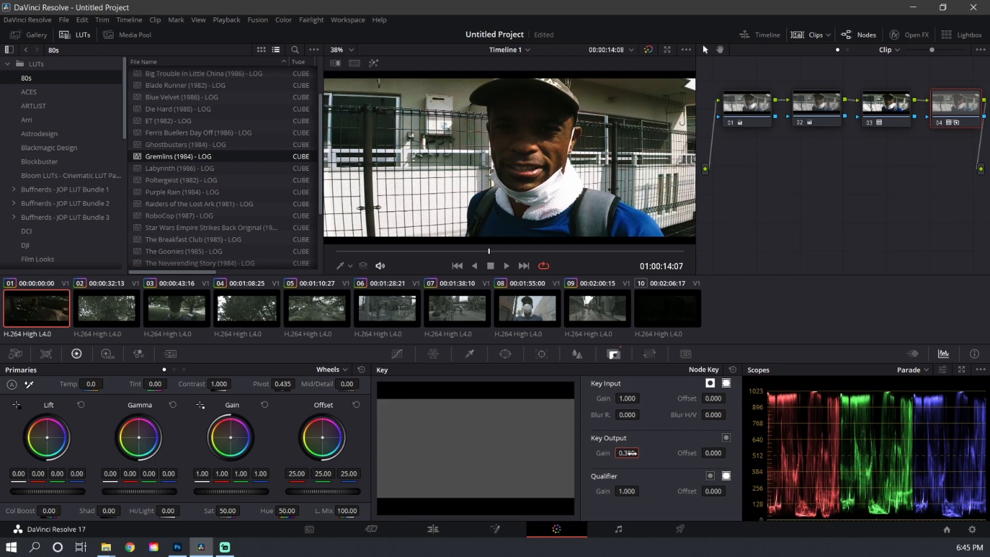
# Step: Toggle the fourth node off and on repeatedly to compare the image with and without the Gremlins LUT
pyautogui.click(939, 123)
pyautogui.click(939, 123)
pyautogui.click(939, 123)
pyautogui.click(939, 123)
pyautogui.click(940, 124)
pyautogui.click(939, 123)
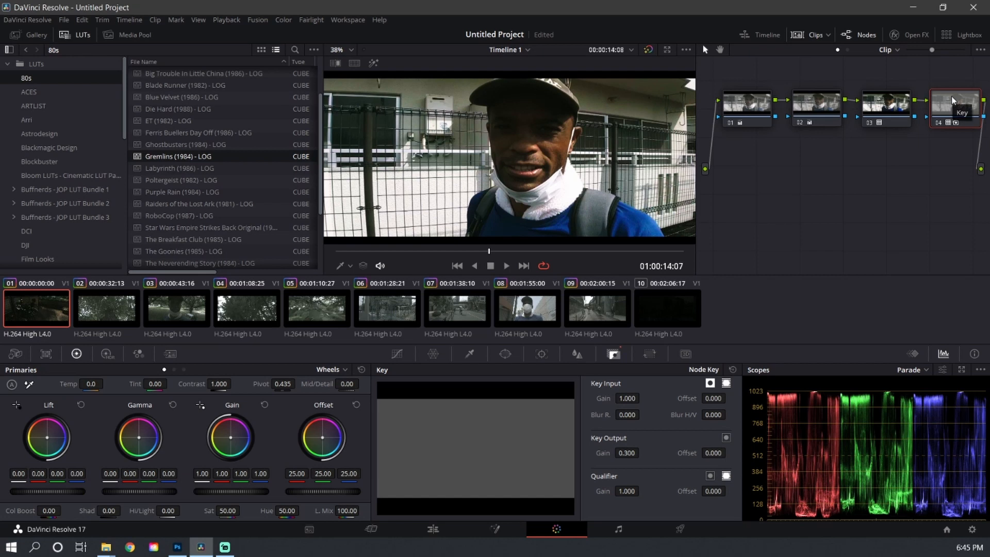
# Step: Add a serial node after the fourth one and apply the Glow effect to it
pyautogui.hotkey('alt', 'o')
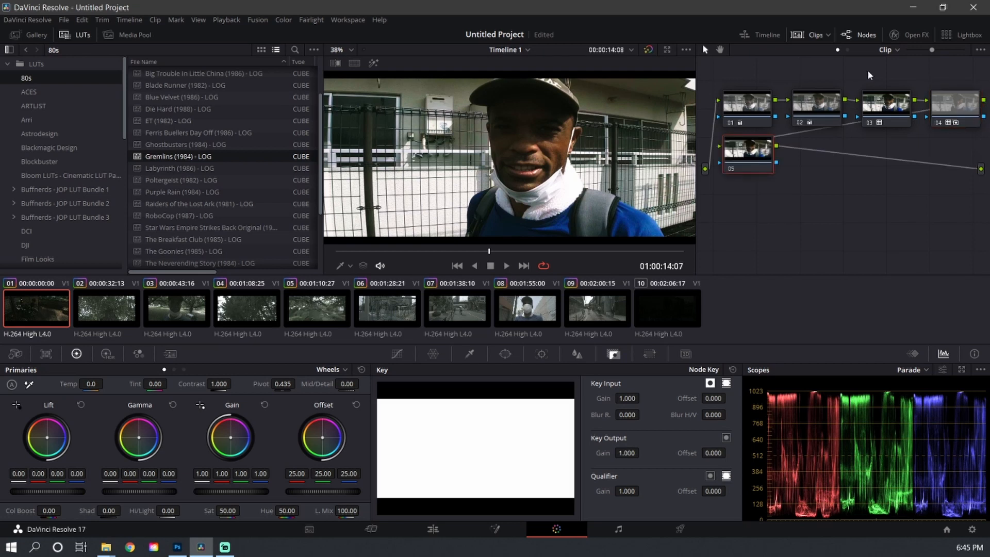
pyautogui.click(914, 34)
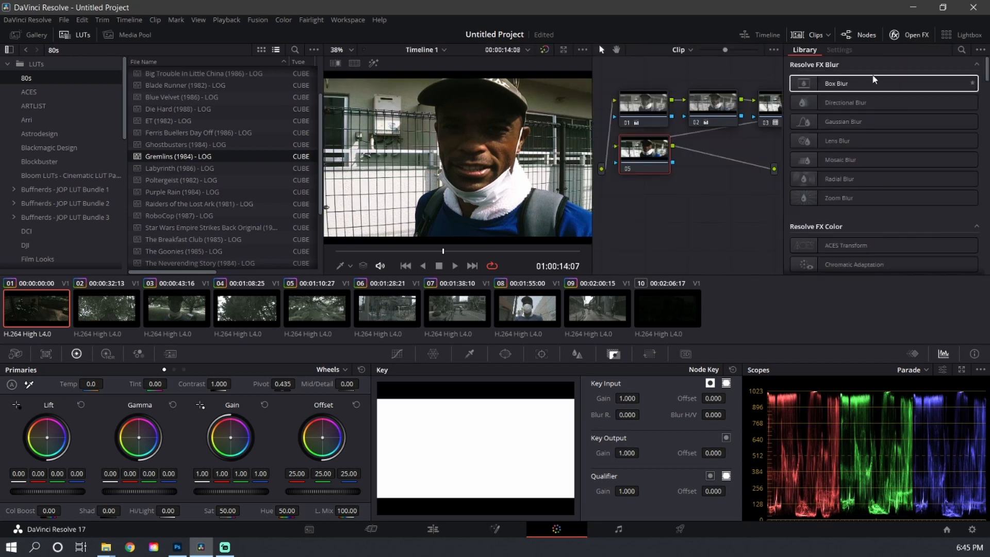
pyautogui.click(960, 48)
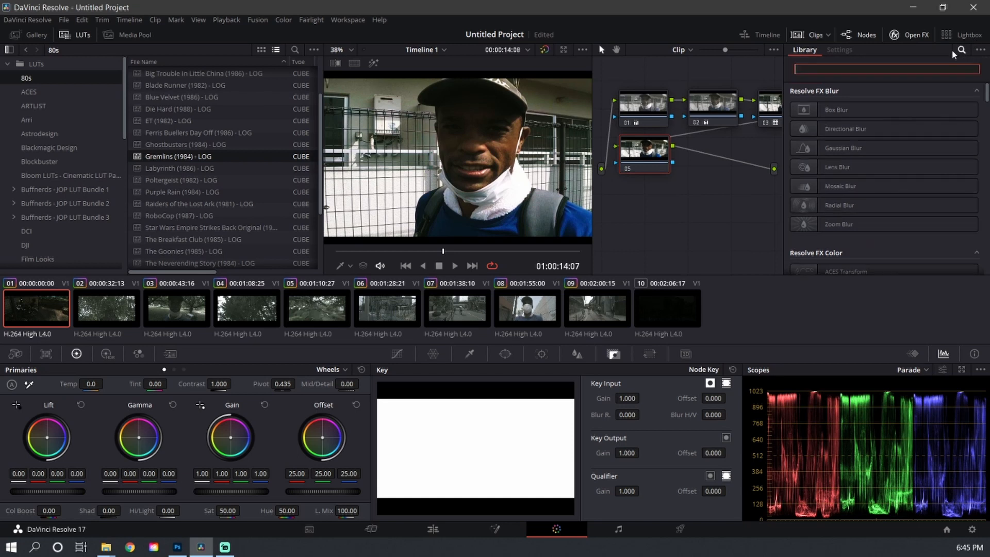
pyautogui.write('glo')
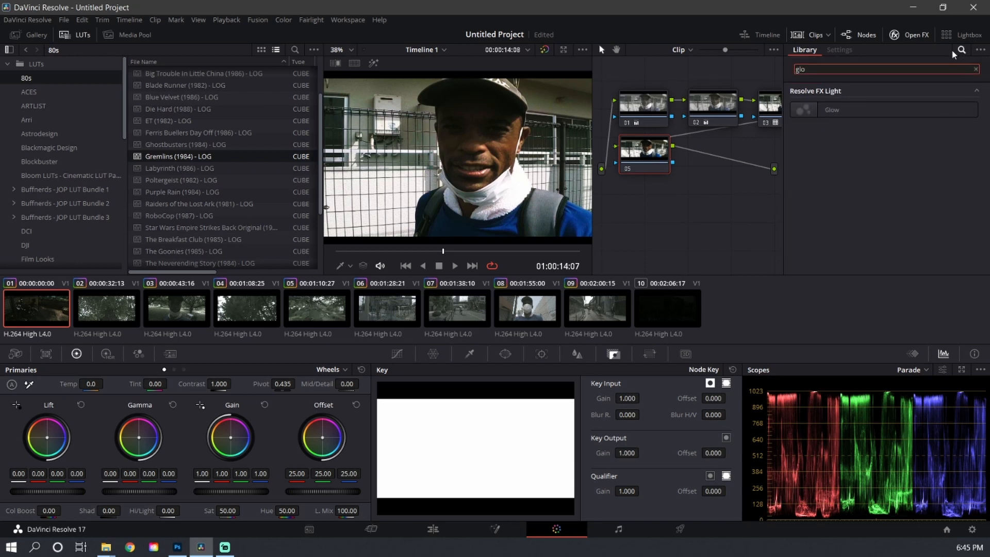
pyautogui.moveTo(832, 109); pyautogui.dragTo(650, 157)
# Step: Set the Glow's shine threshold to 0.000 and its composite type to Softlight
pyautogui.moveTo(899, 116); pyautogui.dragTo(836, 133)
pyautogui.click(873, 234)
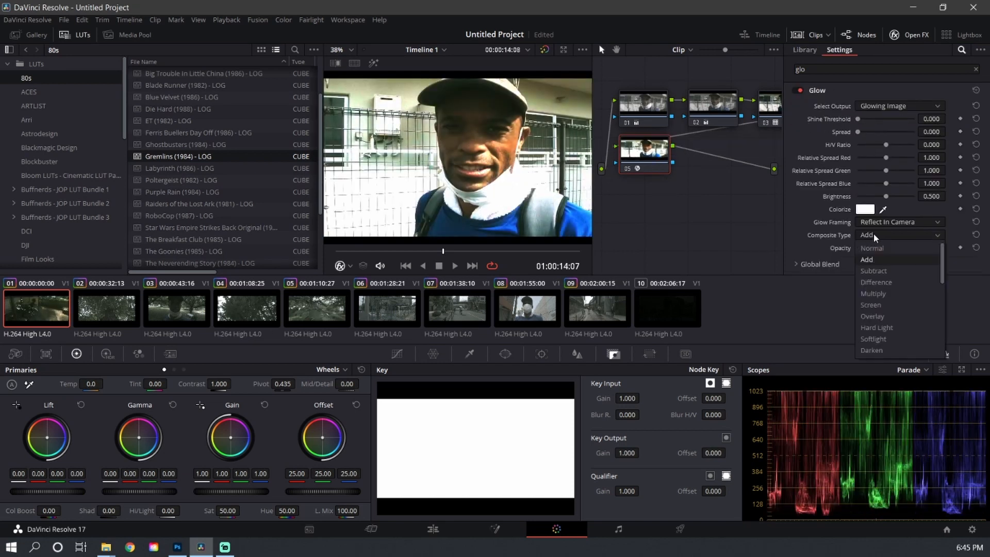
pyautogui.click(876, 337)
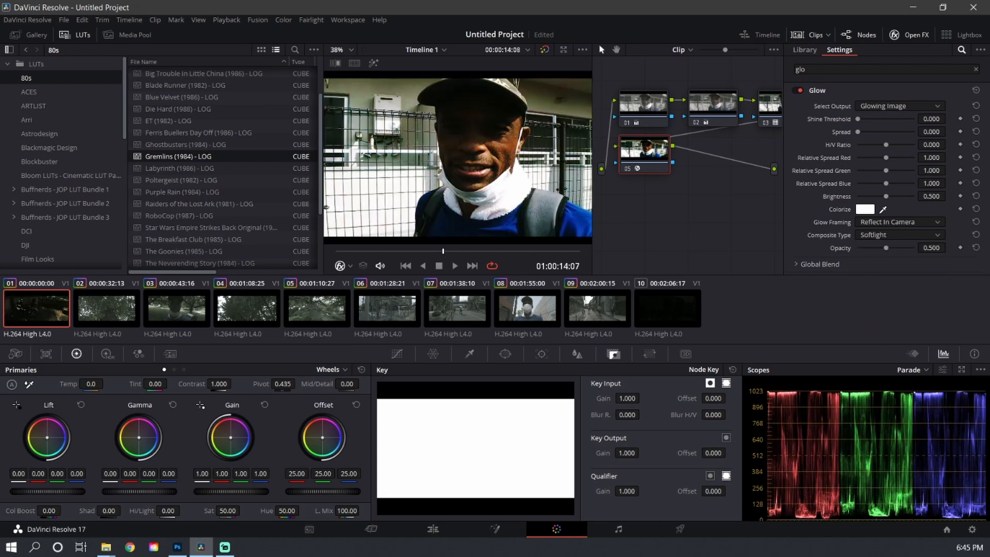
# Step: Set the Glow's spread to 0.017 and its global blend to 0.324
pyautogui.moveTo(948, 131); pyautogui.dragTo(949, 131)
pyautogui.click(805, 265)
pyautogui.scroll(-1, 871, 264)
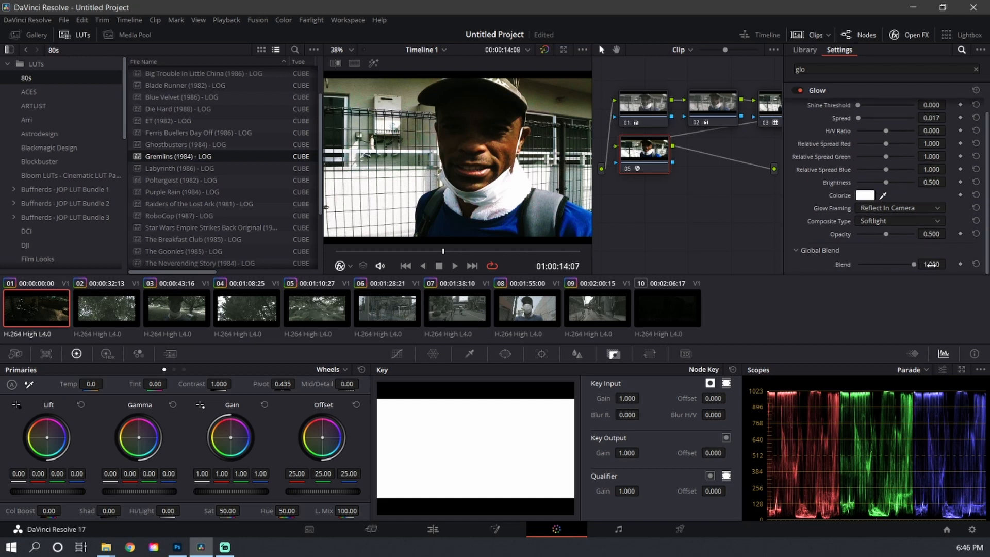
pyautogui.moveTo(931, 264); pyautogui.dragTo(898, 265)
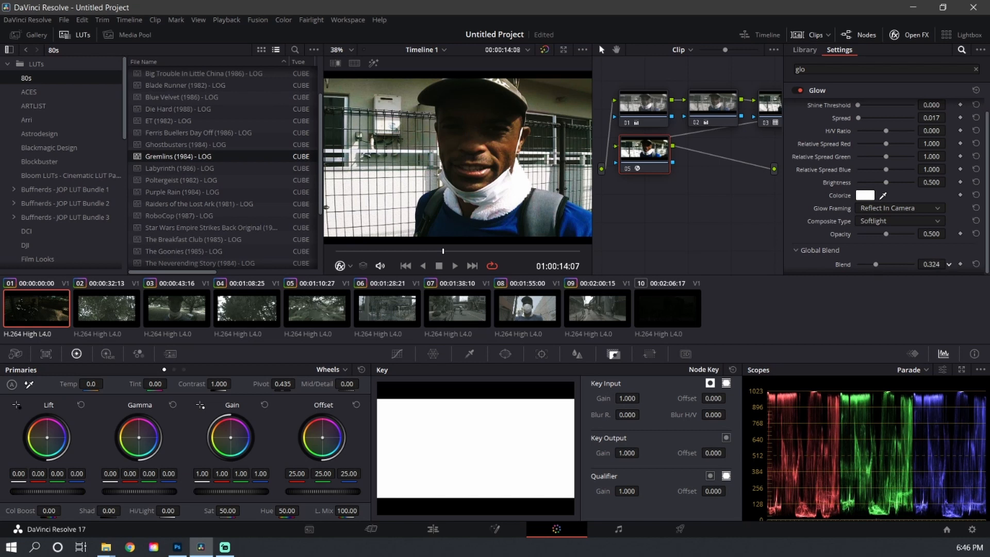
pyautogui.click(909, 34)
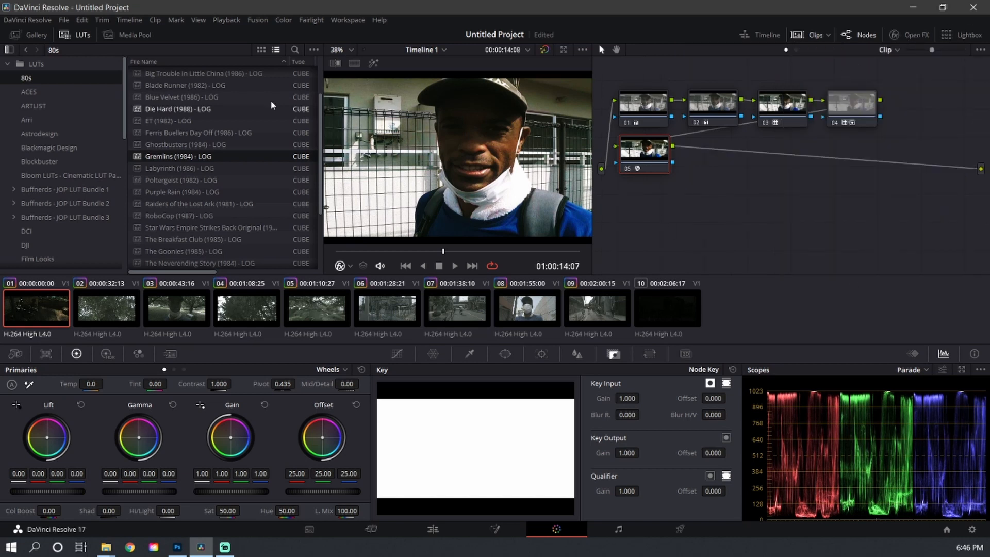
# Step: Play the graded clip full screen to check the look with the glow
pyautogui.click(67, 39)
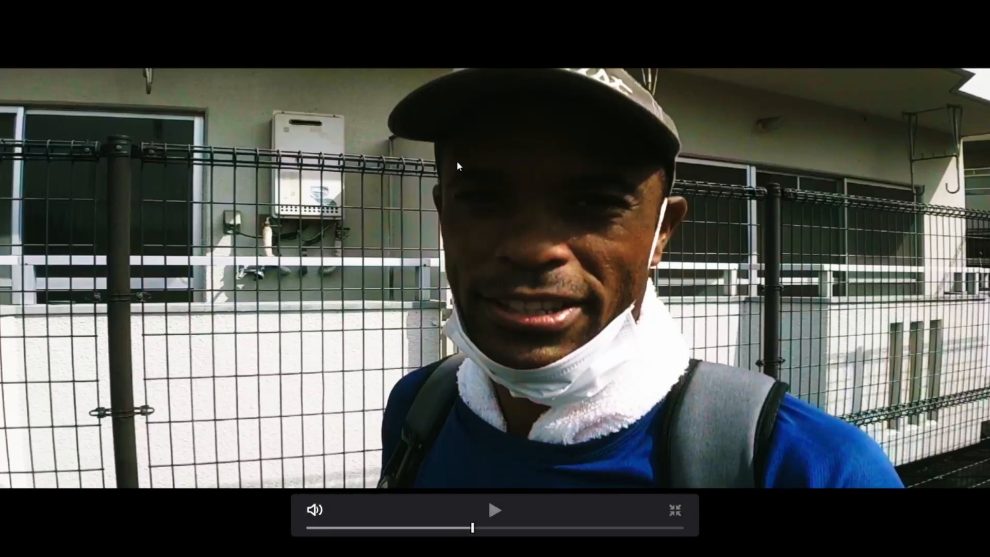
pyautogui.press('space')
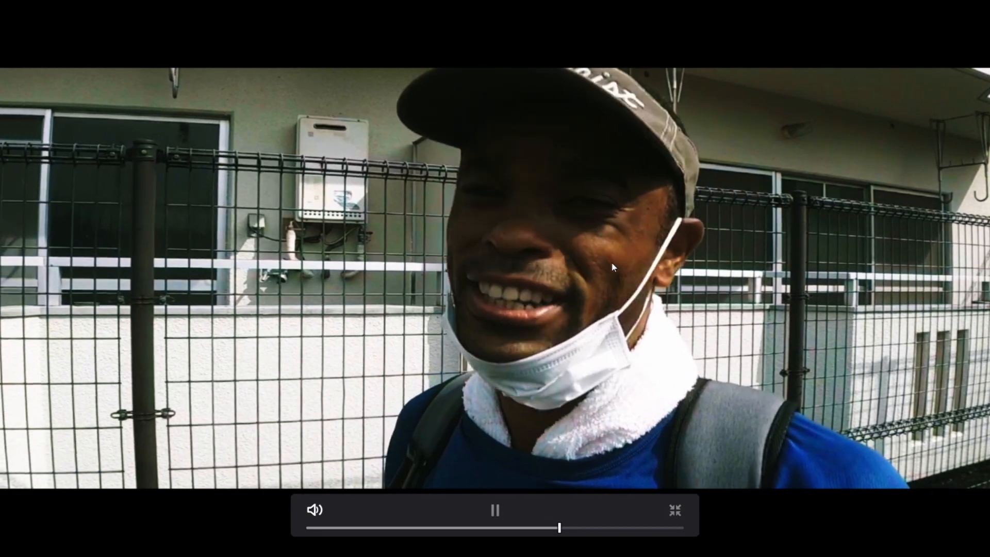
pyautogui.click(592, 436)
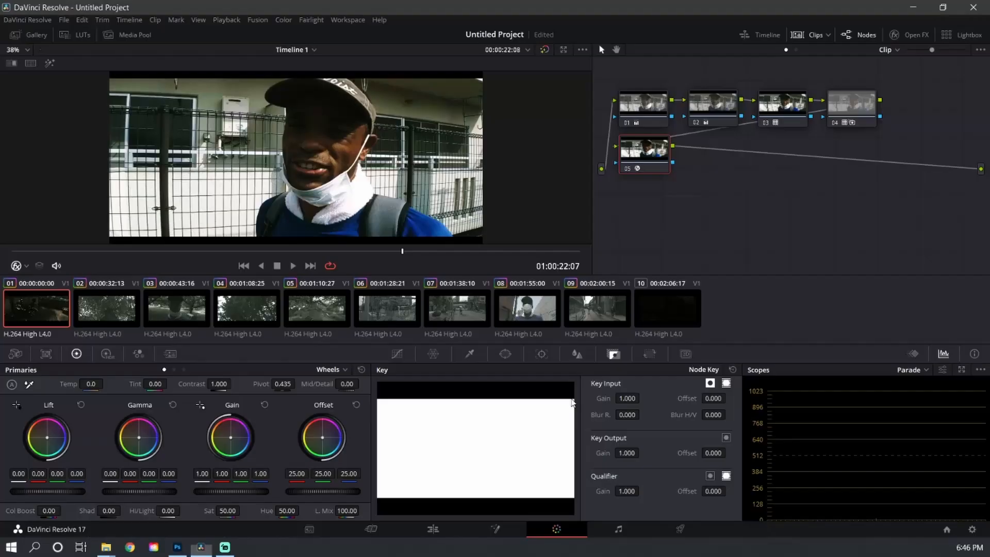
pyautogui.press('Escape')
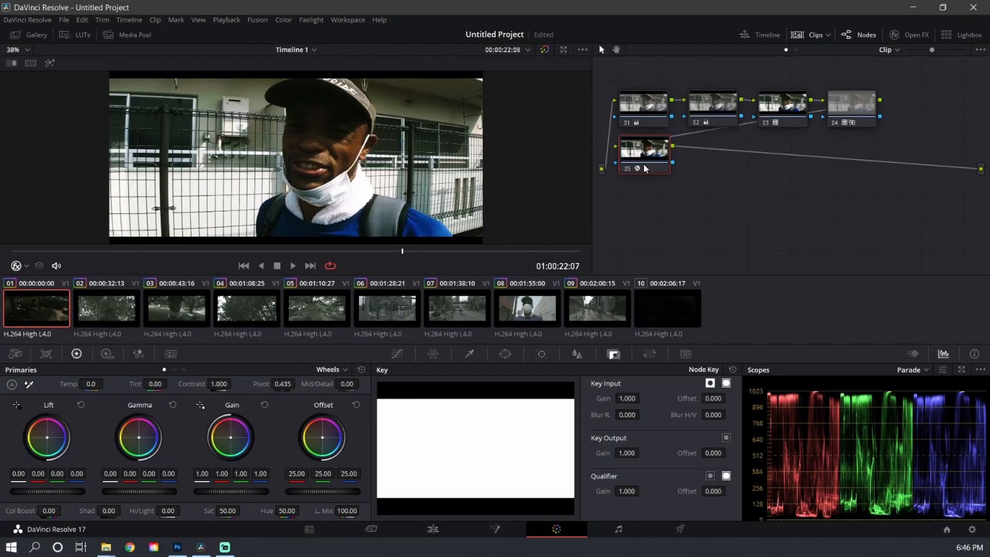
# Step: Disable the Glow node and play the clip full screen to compare it without the glow
pyautogui.click(628, 169)
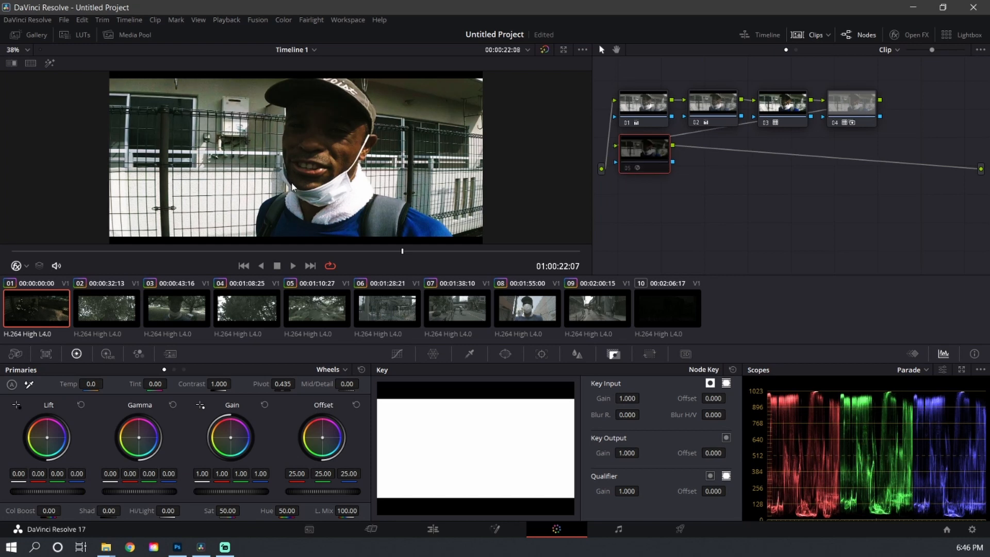
pyautogui.hotkey('ctrl', 'f')
pyautogui.press('space')
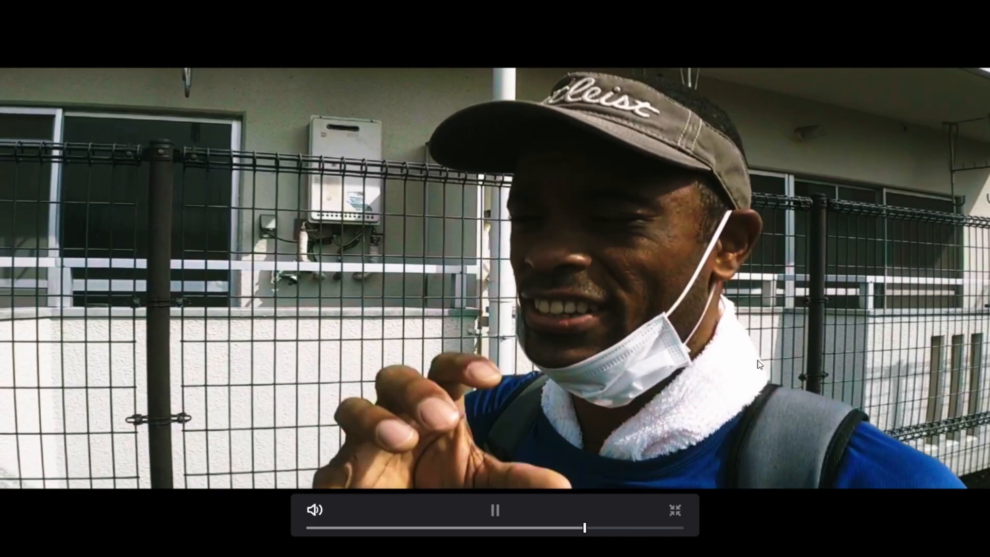
pyautogui.press('space')
pyautogui.press('Escape')
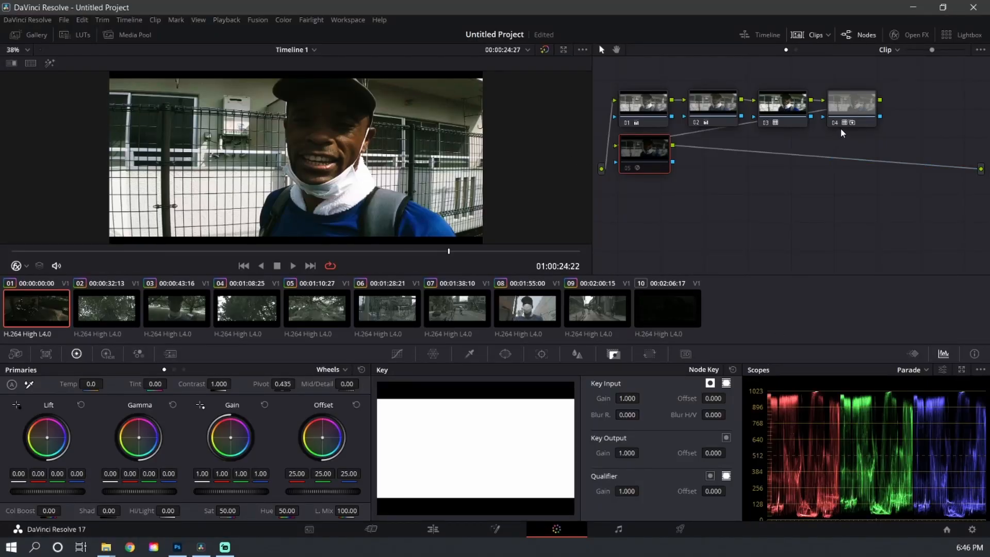
# Step: Disable the fourth node as well, play the clip full screen to compare, and re-enable both the fourth and fifth nodes
pyautogui.click(848, 114)
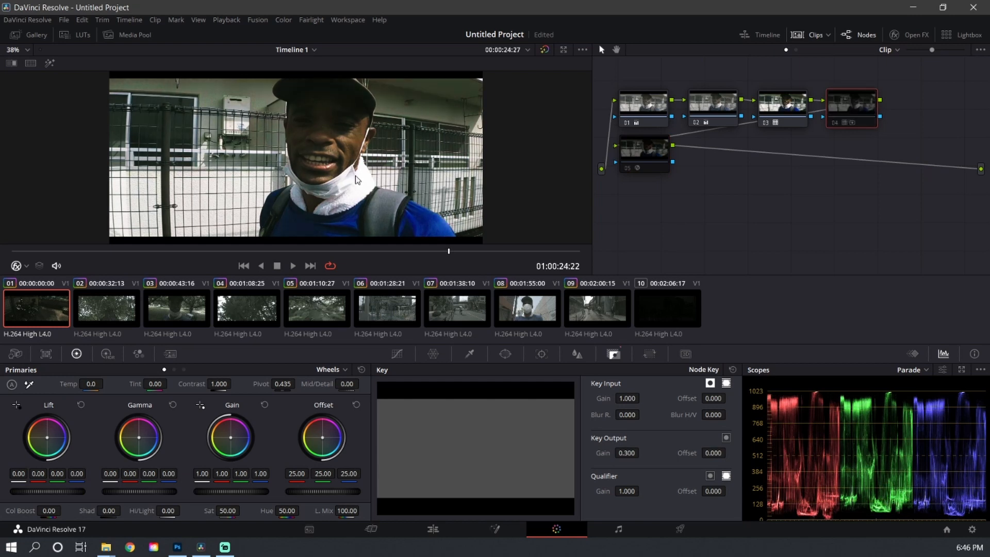
pyautogui.hotkey('ctrl', 'f')
pyautogui.press('space')
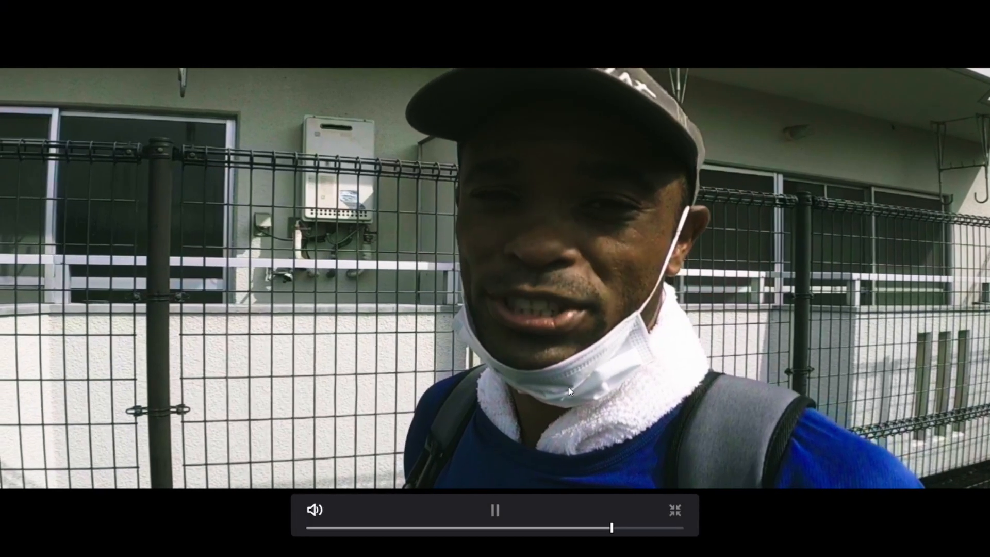
pyautogui.press('space')
pyautogui.press('Escape')
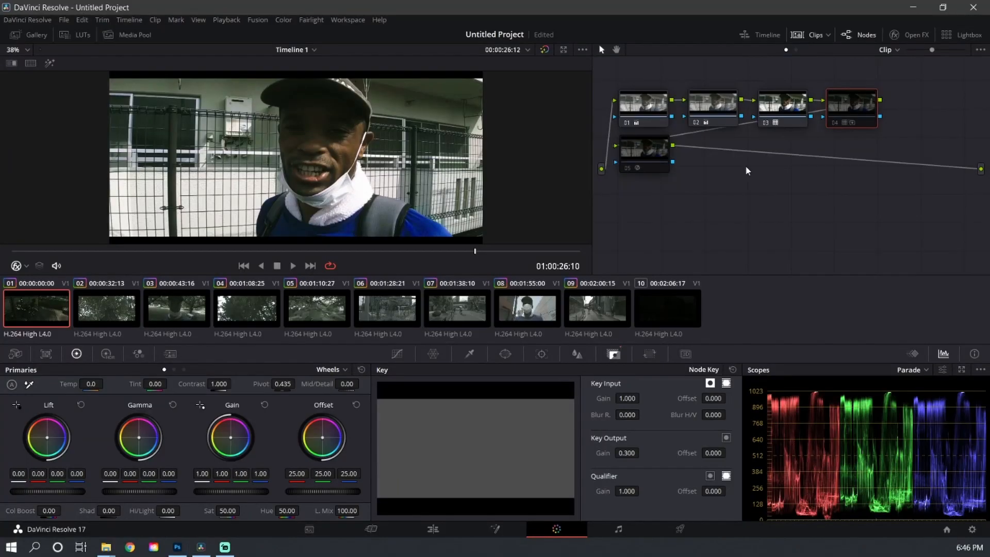
pyautogui.click(835, 121)
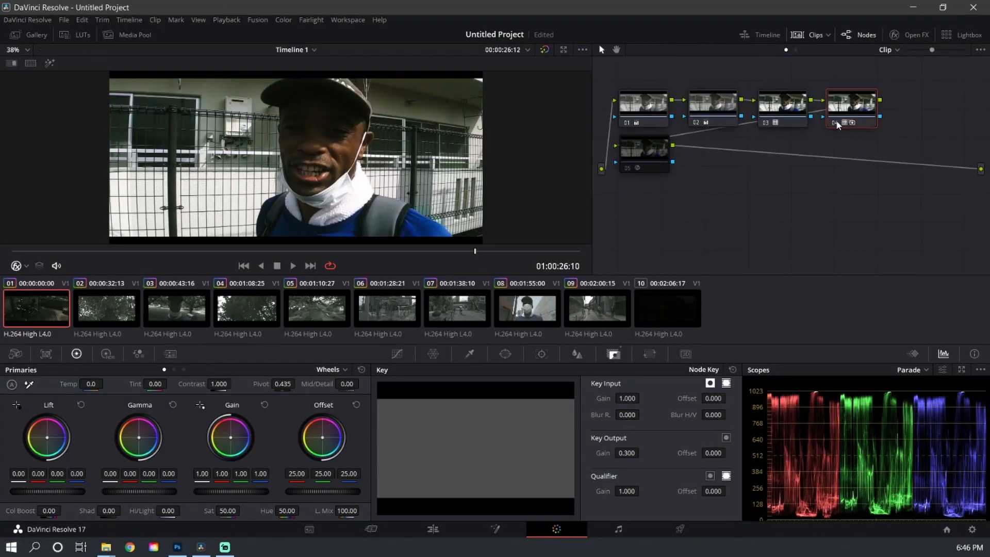
pyautogui.click(636, 170)
# Step: Set the second node's saturation to 75 and play the clip full screen to check it
pyautogui.click(794, 106)
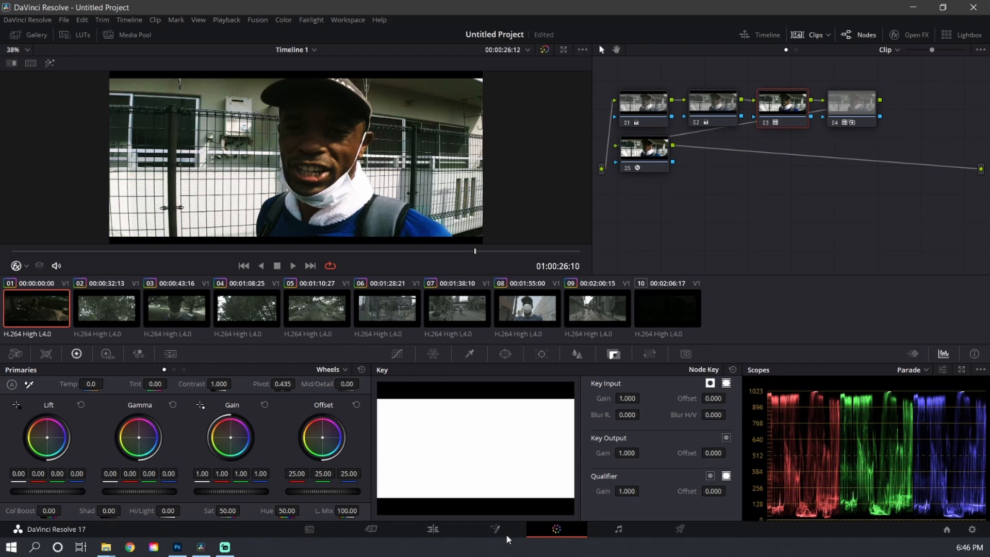
pyautogui.click(228, 510)
pyautogui.click(728, 119)
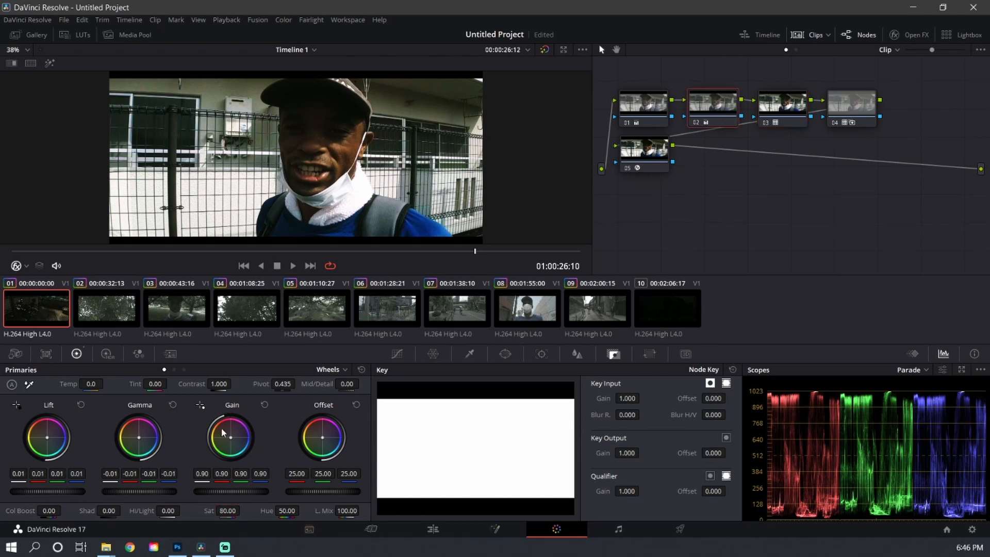
pyautogui.click(229, 511)
pyautogui.write('75')
pyautogui.press('Return')
pyautogui.hotkey('ctrl', 'f')
pyautogui.press('space')
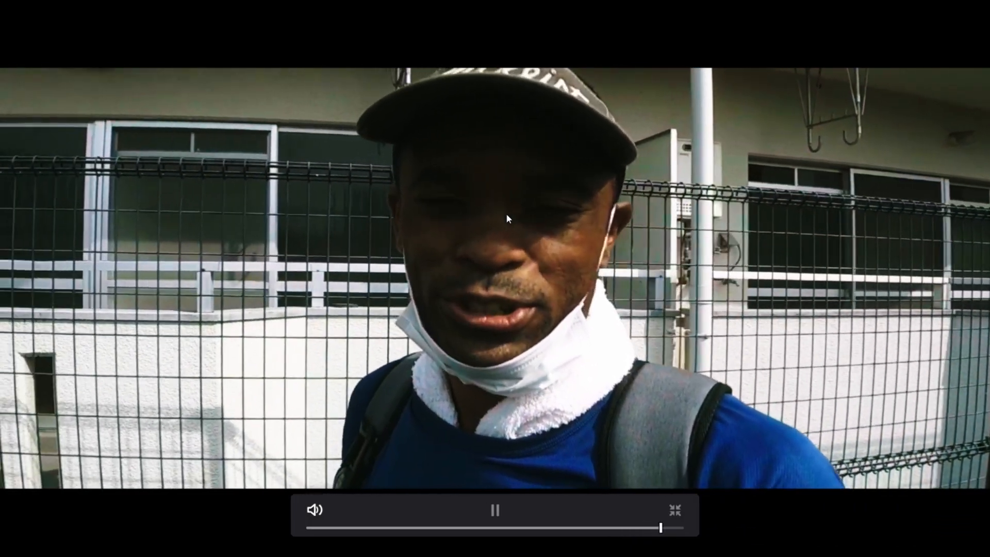
# Step: Leave the full-screen view and grab a still of the first clip's finished grade
pyautogui.press('Escape')
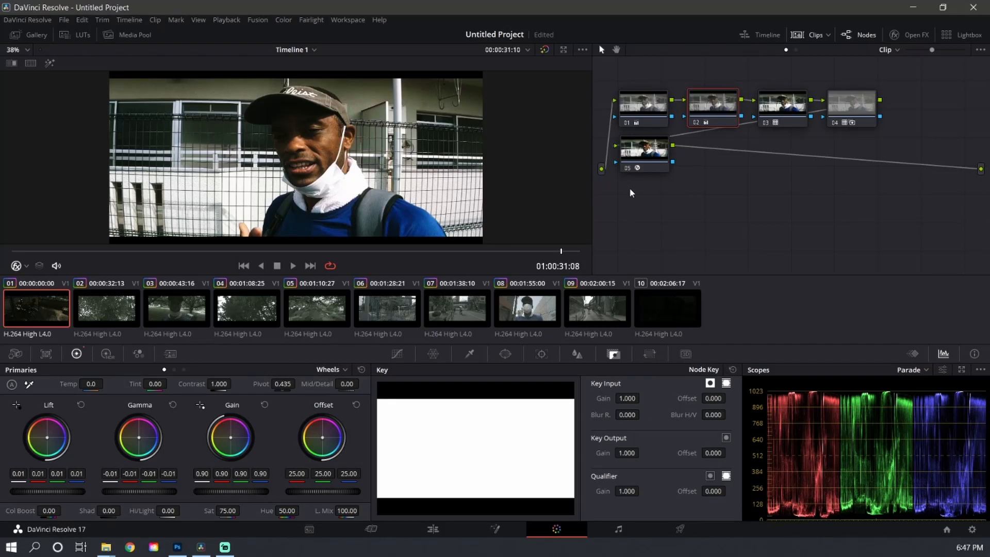
pyautogui.rightClick(404, 166)
pyautogui.click(434, 178)
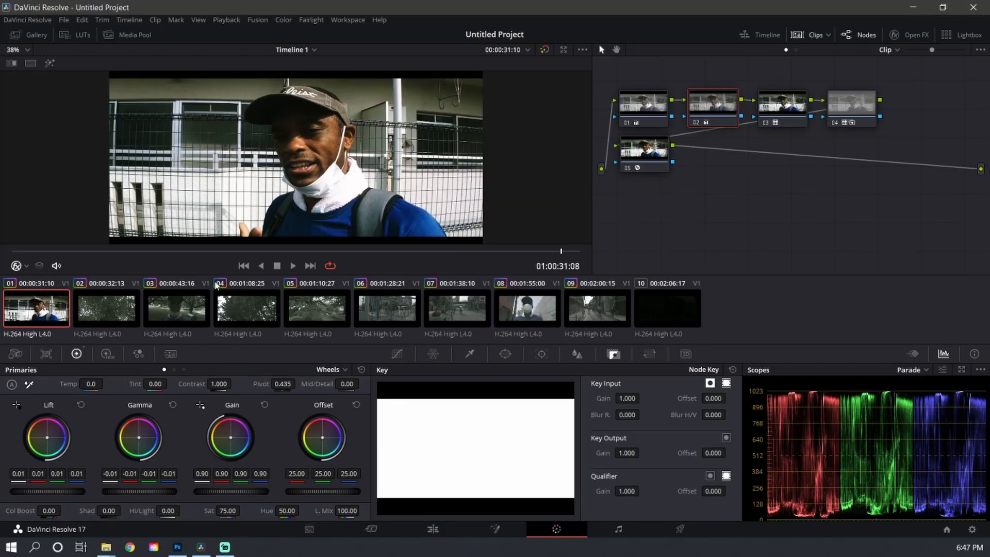
# Step: Apply the grade from the saved gallery still to the second clip
pyautogui.moveTo(233, 249); pyautogui.dragTo(72, 254)
pyautogui.click(104, 316)
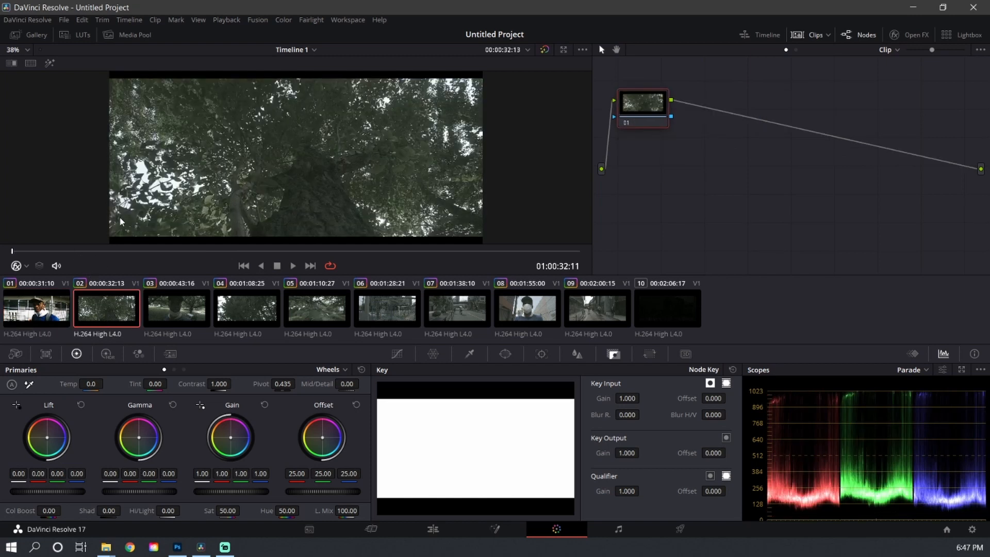
pyautogui.click(21, 35)
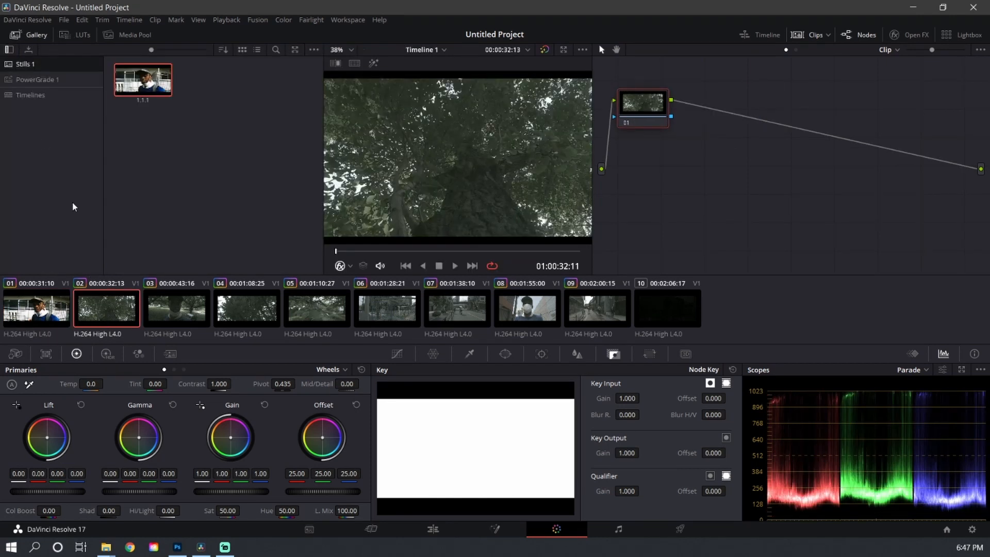
pyautogui.moveTo(147, 86)
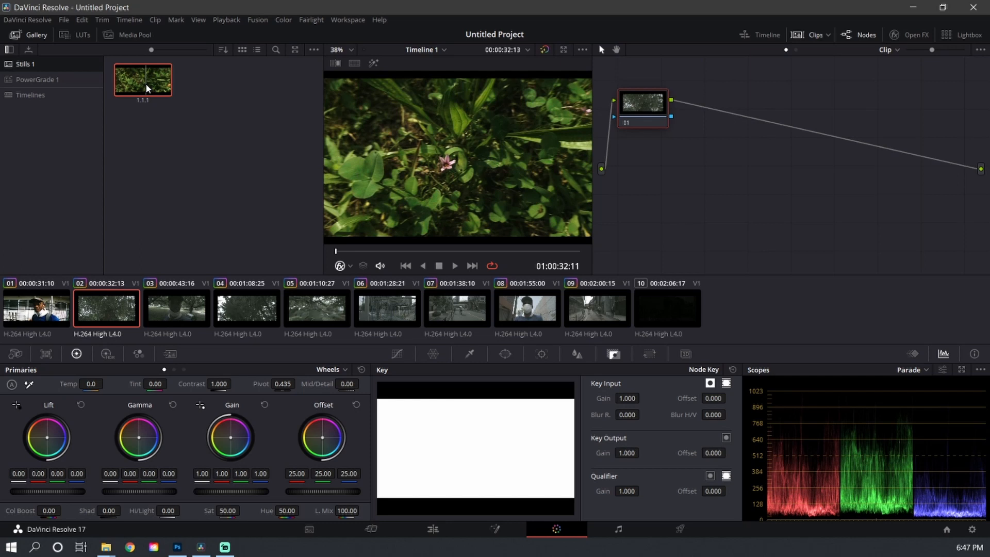
pyautogui.doubleClick(145, 83)
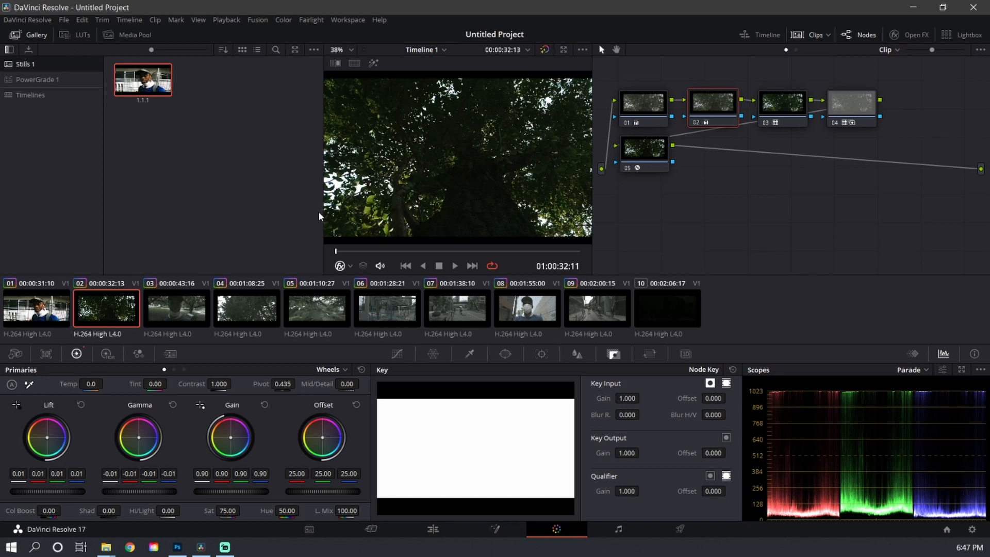
# Step: Enlarge the viewer by narrowing the gallery and node areas, and play the second clip full screen to check the grade
pyautogui.moveTo(323, 212); pyautogui.dragTo(196, 210)
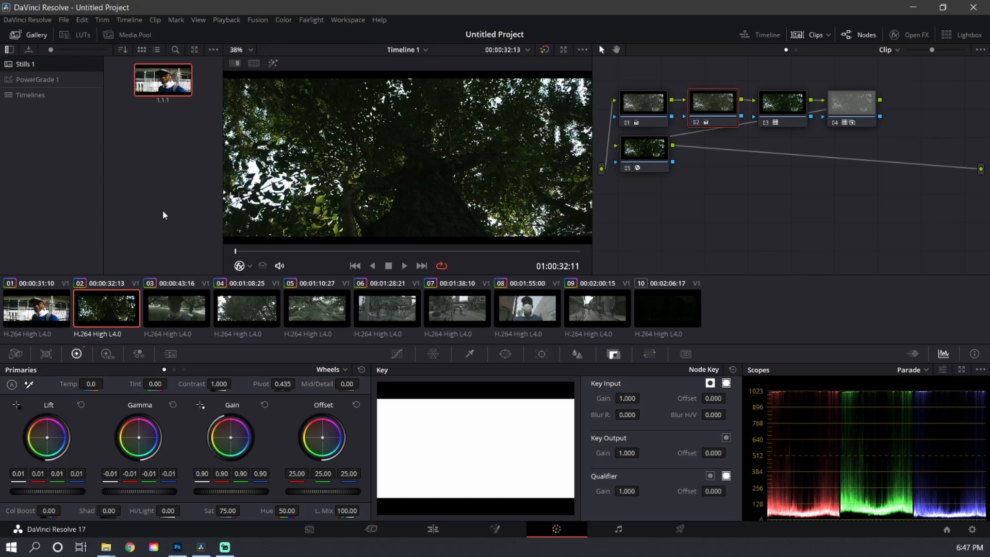
pyautogui.moveTo(593, 207); pyautogui.dragTo(751, 215)
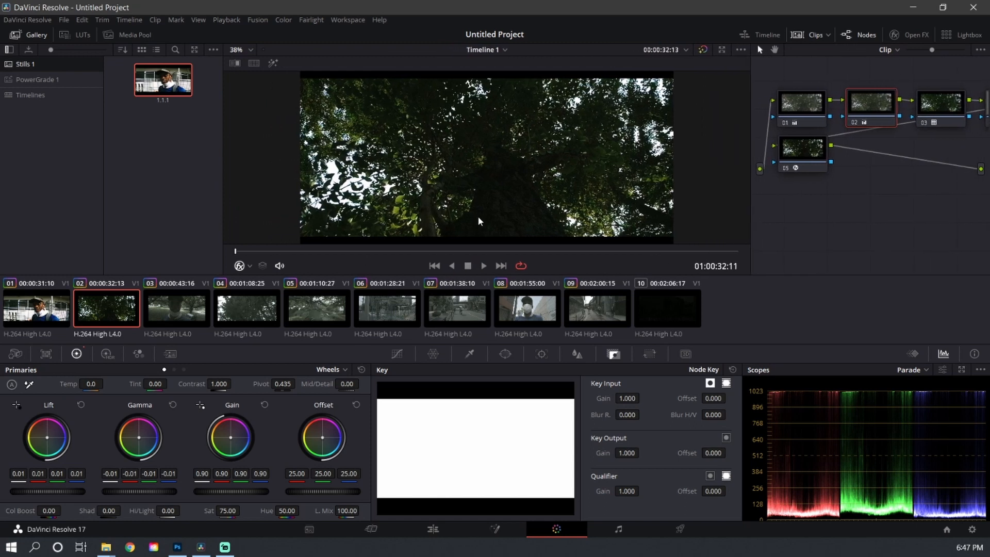
pyautogui.hotkey('ctrl', 'f')
pyautogui.press('space')
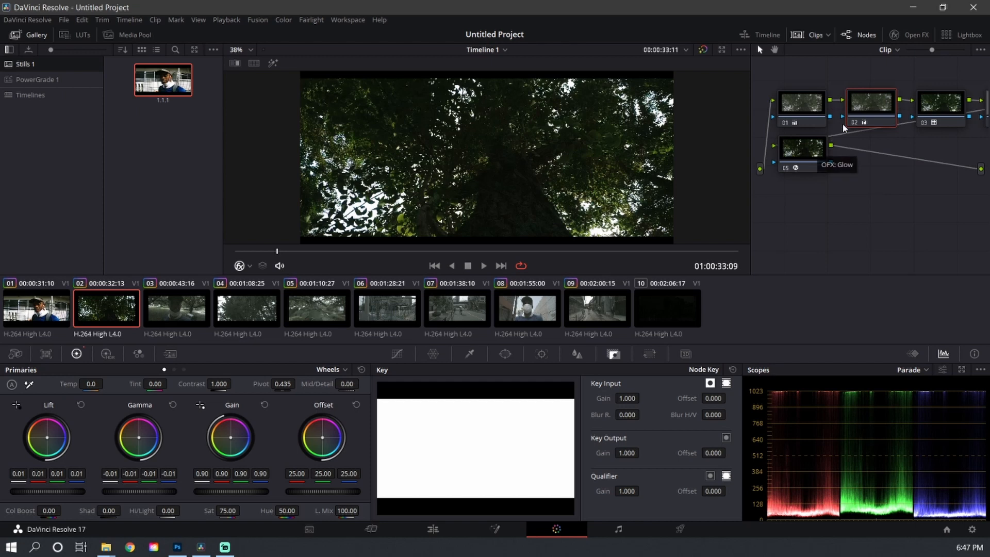
# Step: Lower the log highlights of the second clip's second node to -0.50
pyautogui.click(337, 370)
pyautogui.click(344, 406)
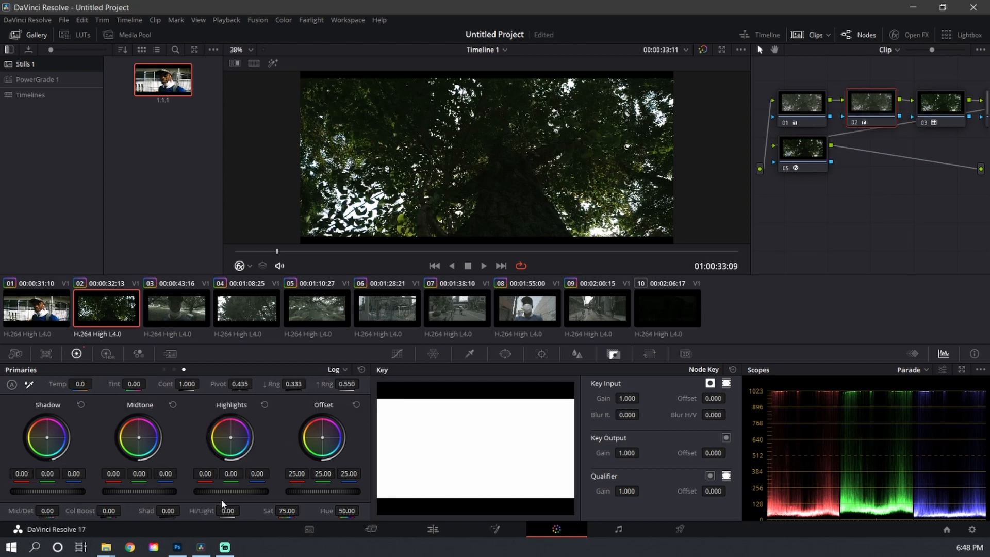
pyautogui.moveTo(231, 491); pyautogui.dragTo(210, 491)
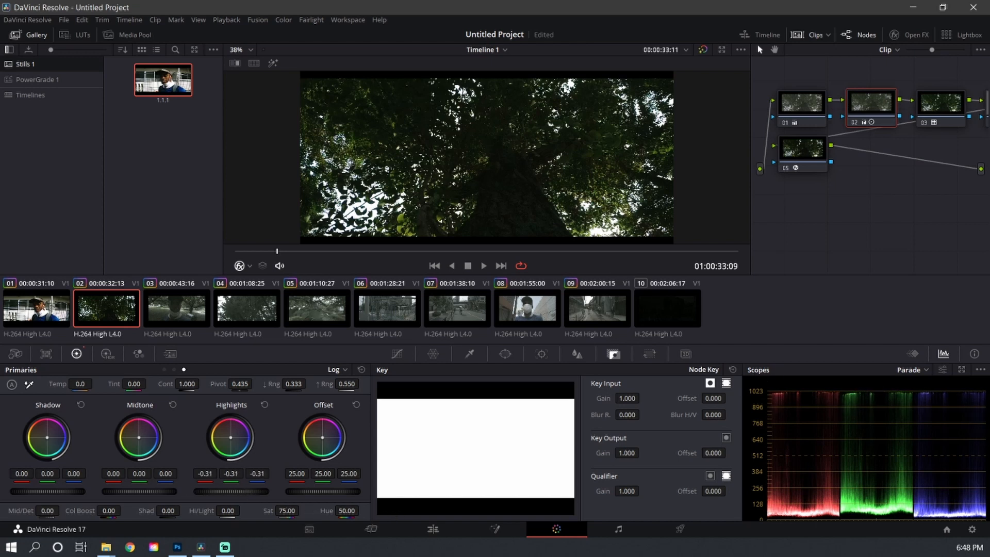
pyautogui.moveTo(230, 491); pyautogui.dragTo(215, 491)
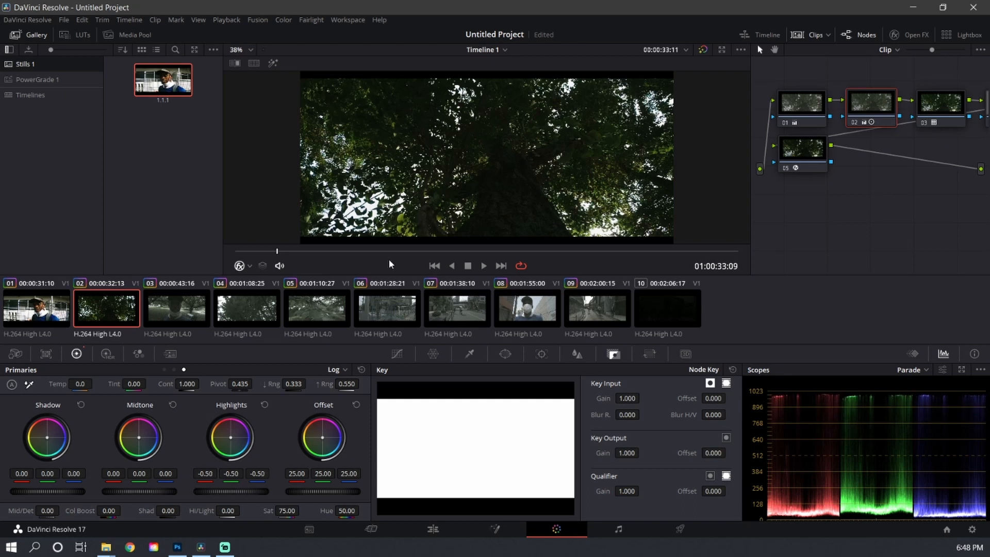
# Step: Play the second clip full screen to check the reduced highlights
pyautogui.press('space')
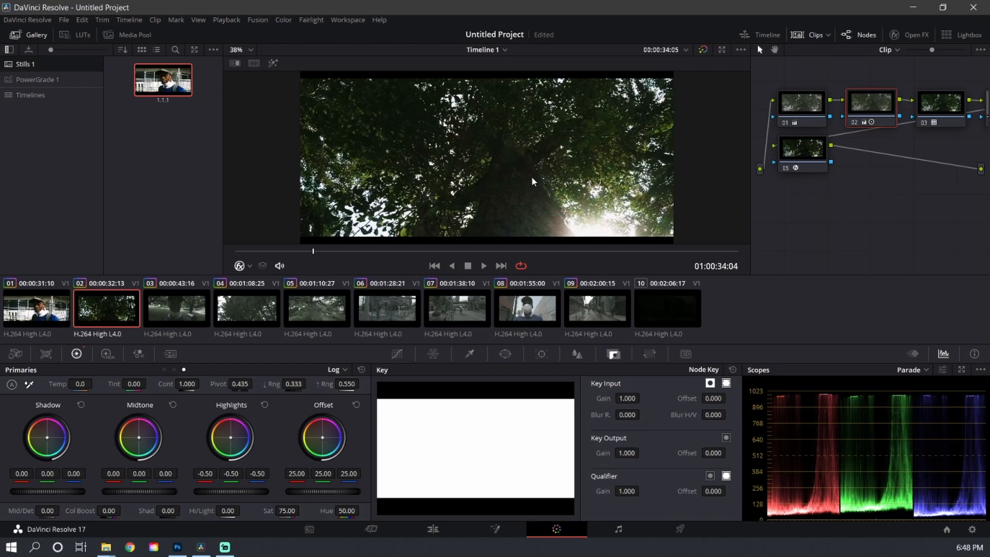
pyautogui.hotkey('ctrl', 'f')
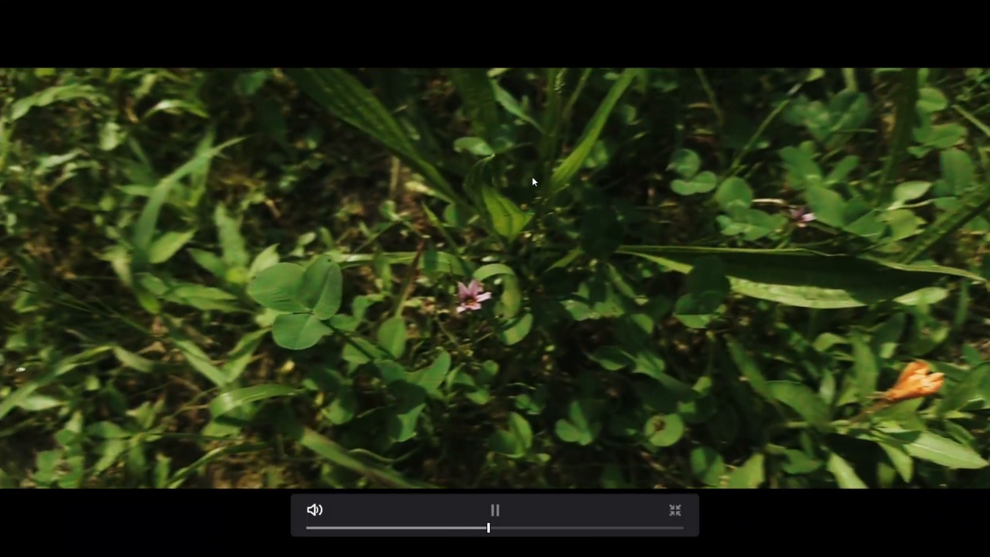
pyautogui.press('space')
pyautogui.hotkey('ctrl', 'f')
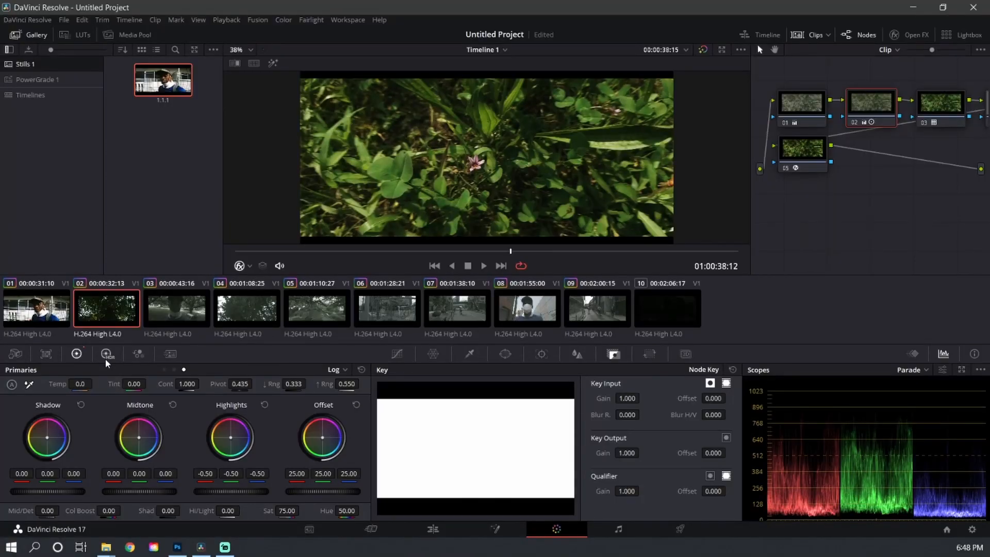
# Step: Apply the grade from the saved gallery still to the third clip and play it briefly
pyautogui.click(169, 324)
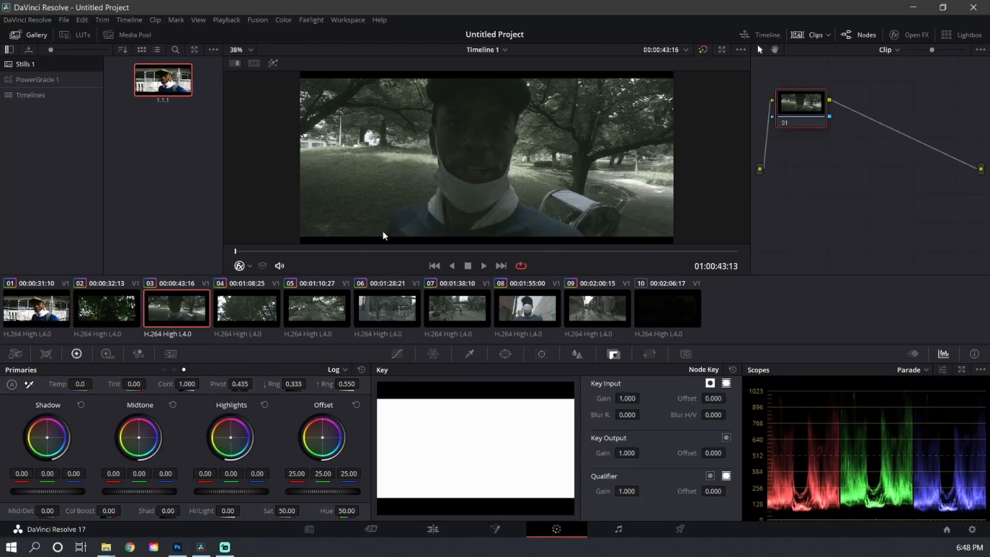
pyautogui.middleClick(161, 90)
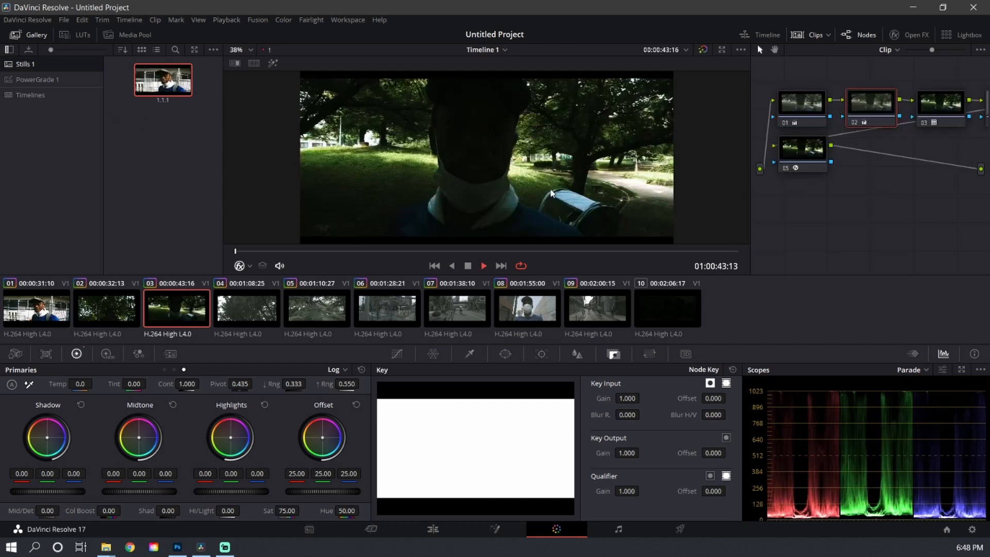
pyautogui.press('space')
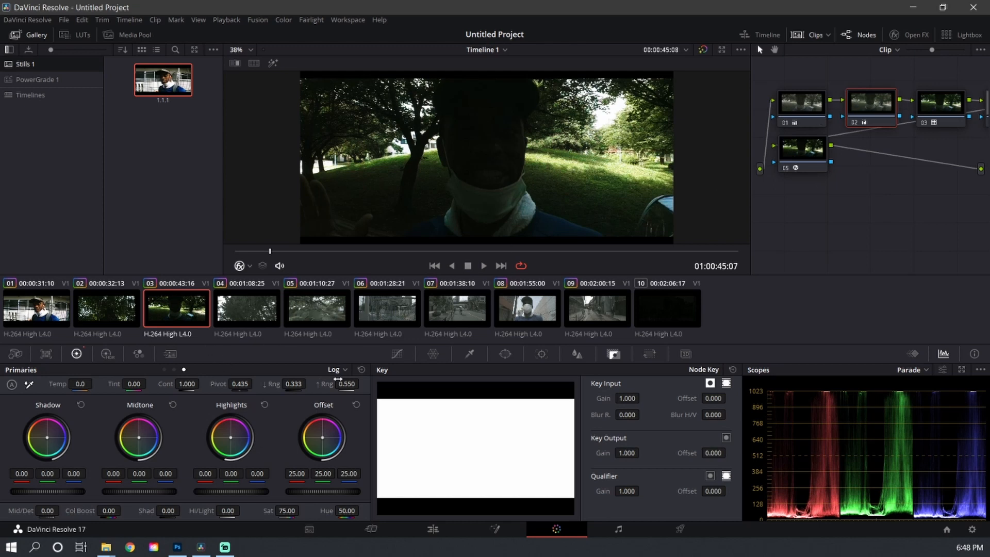
# Step: In the third clip's second node, set the lift to 0.03, the gamma to 0.04 and the gain to 0.67
pyautogui.click(337, 369)
pyautogui.click(341, 385)
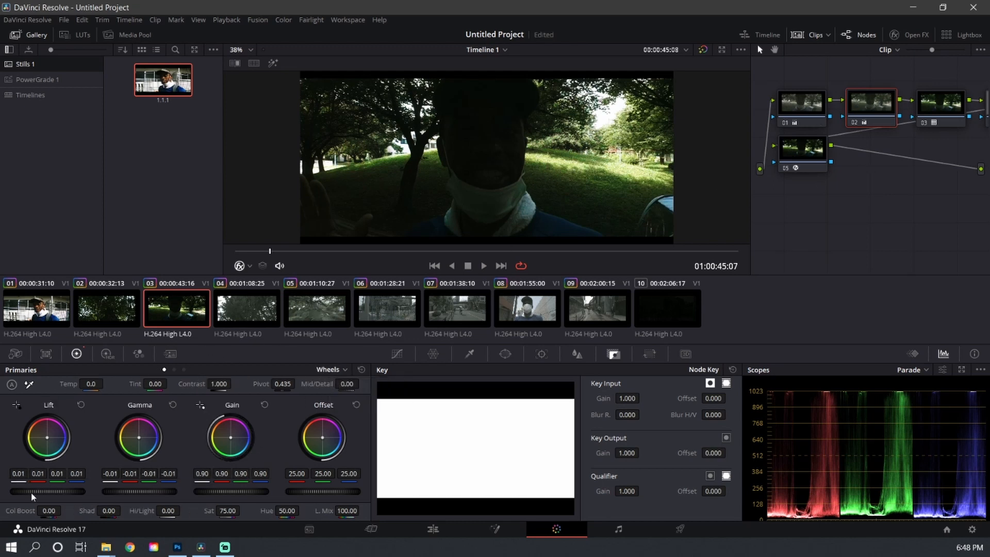
pyautogui.moveTo(150, 491); pyautogui.dragTo(209, 495)
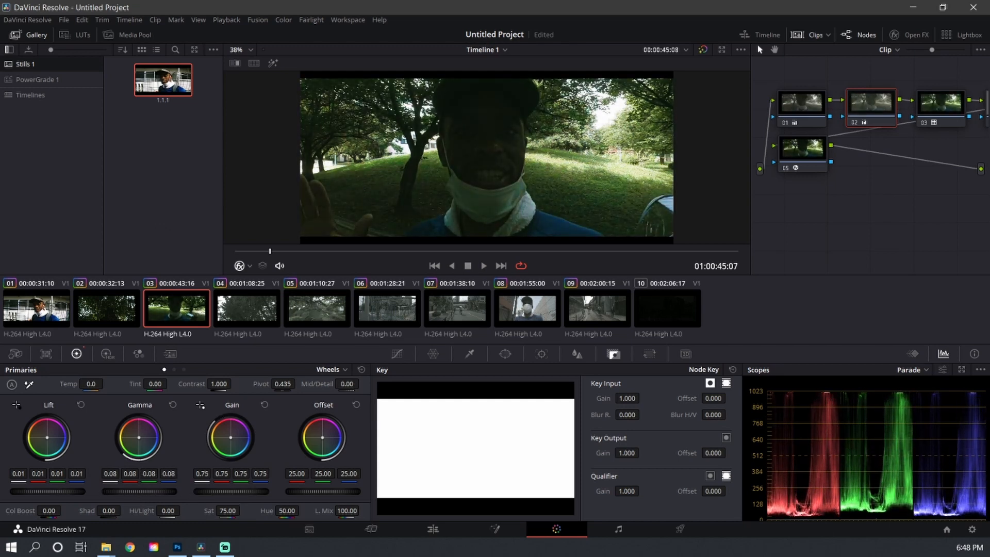
pyautogui.moveTo(48, 491); pyautogui.dragTo(56, 491)
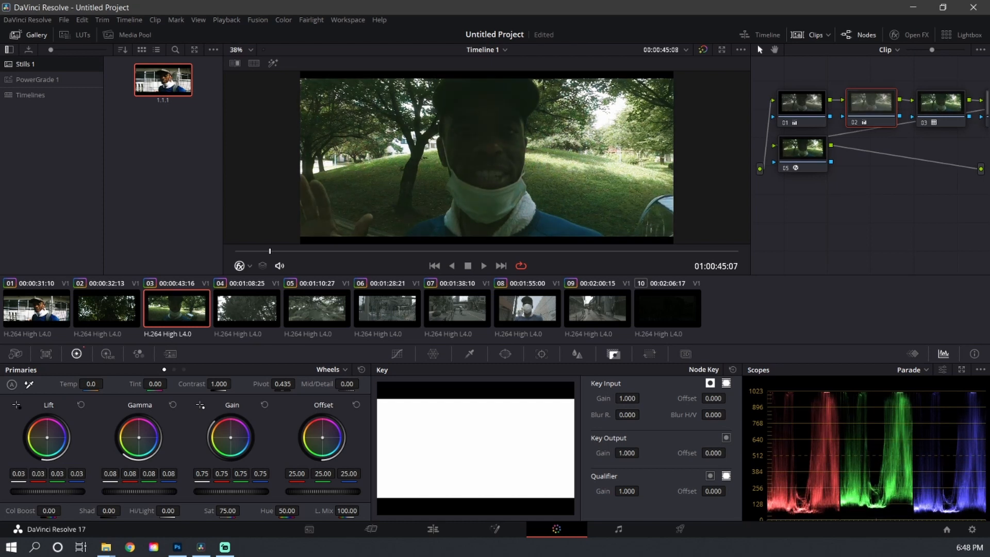
pyautogui.moveTo(145, 495); pyautogui.dragTo(134, 494)
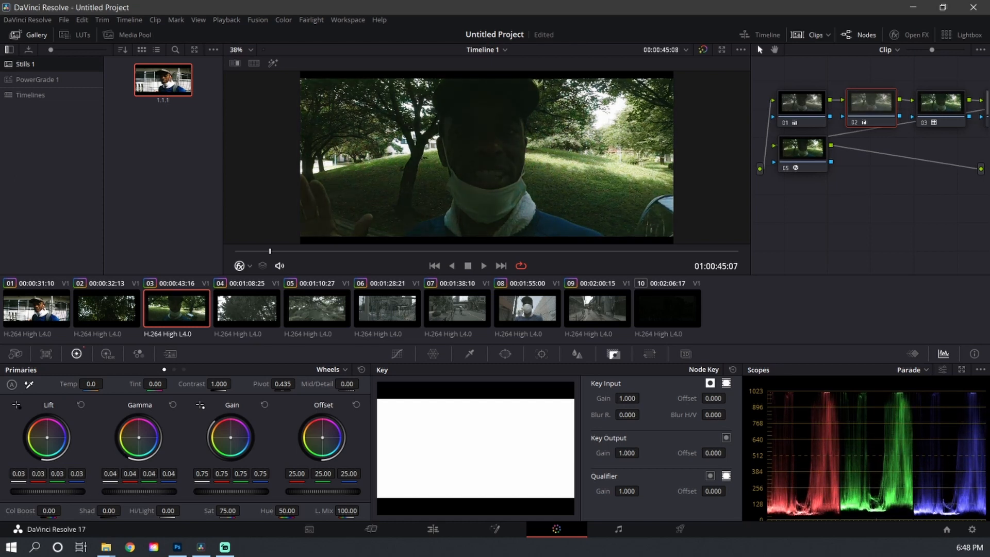
pyautogui.moveTo(257, 493); pyautogui.dragTo(245, 494)
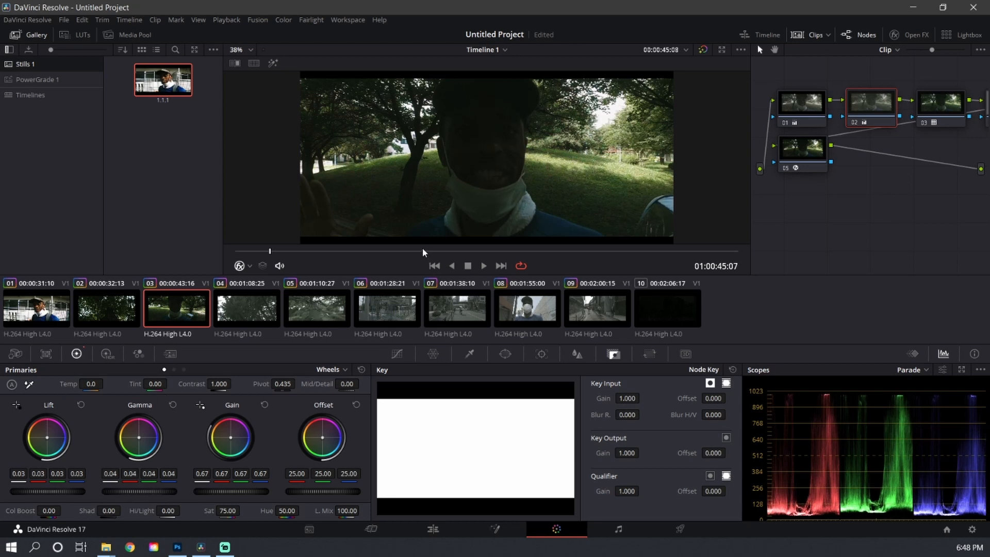
# Step: Go to the darker shot at about 01:00:56:16 and raise the second node's gamma to 0.07 and gain to 0.69
pyautogui.moveTo(424, 250); pyautogui.dragTo(496, 251)
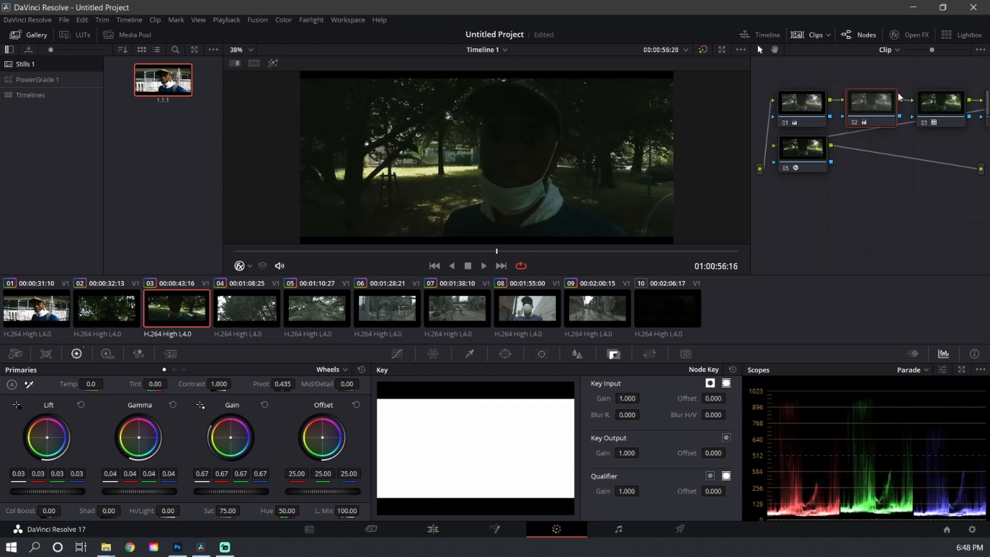
pyautogui.moveTo(123, 493); pyautogui.dragTo(137, 494)
pyautogui.moveTo(226, 492); pyautogui.dragTo(234, 493)
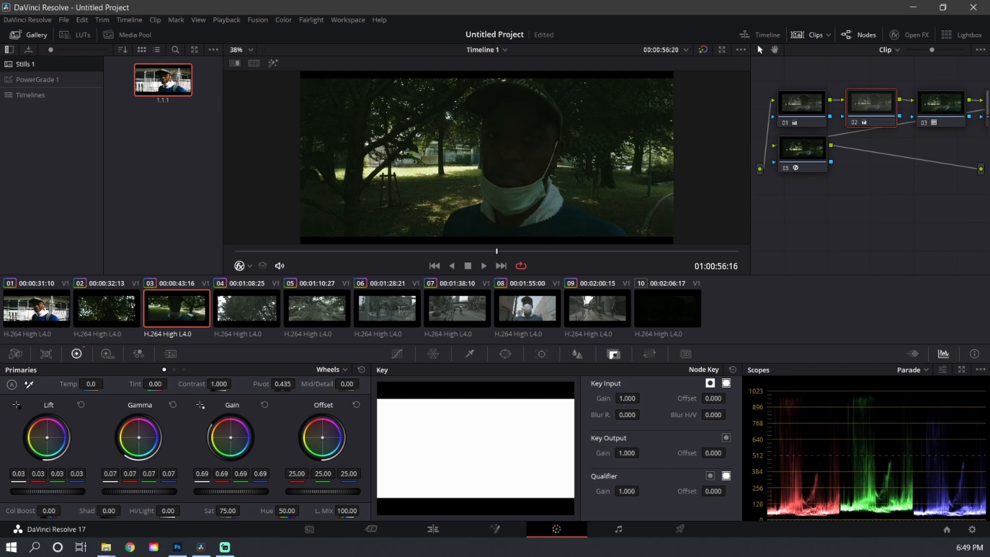
# Step: Try lowering the log shadows of the third clip's second node to -0.02, and reset them
pyautogui.click(344, 369)
pyautogui.click(350, 407)
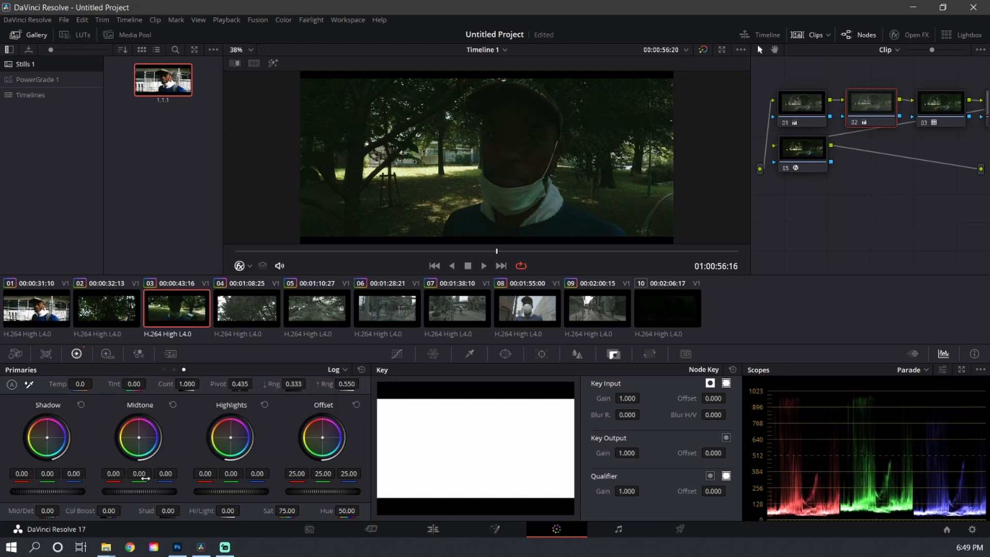
pyautogui.moveTo(48, 491); pyautogui.dragTo(41, 491)
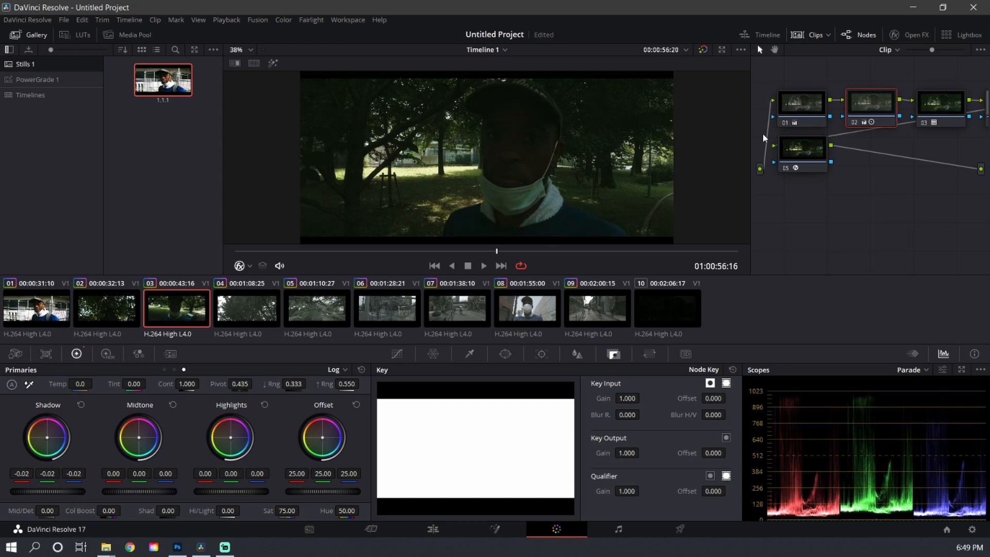
pyautogui.doubleClick(58, 490)
# Step: Set the global blend of the third clip's Glow node to 0.524 and go to about 01:01:00:23
pyautogui.click(815, 147)
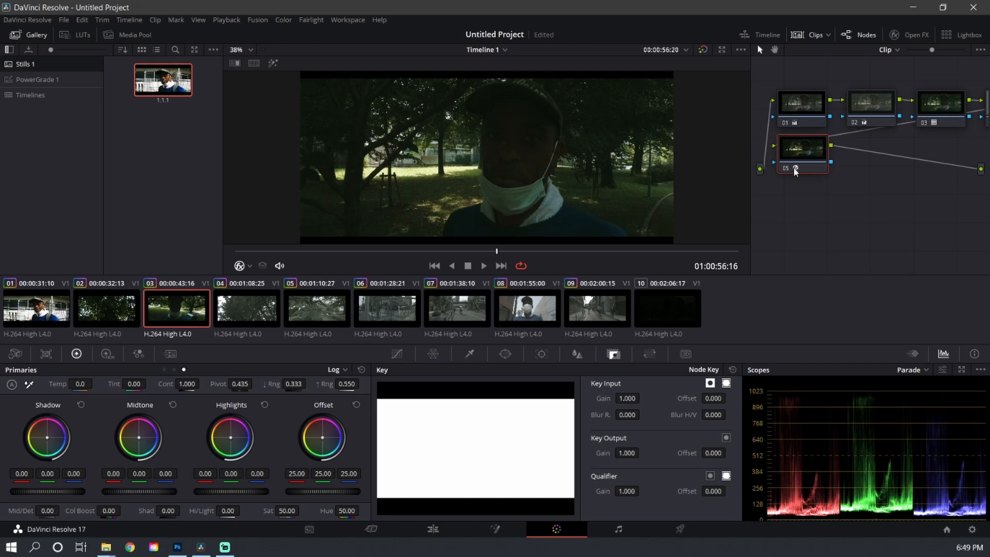
pyautogui.click(908, 35)
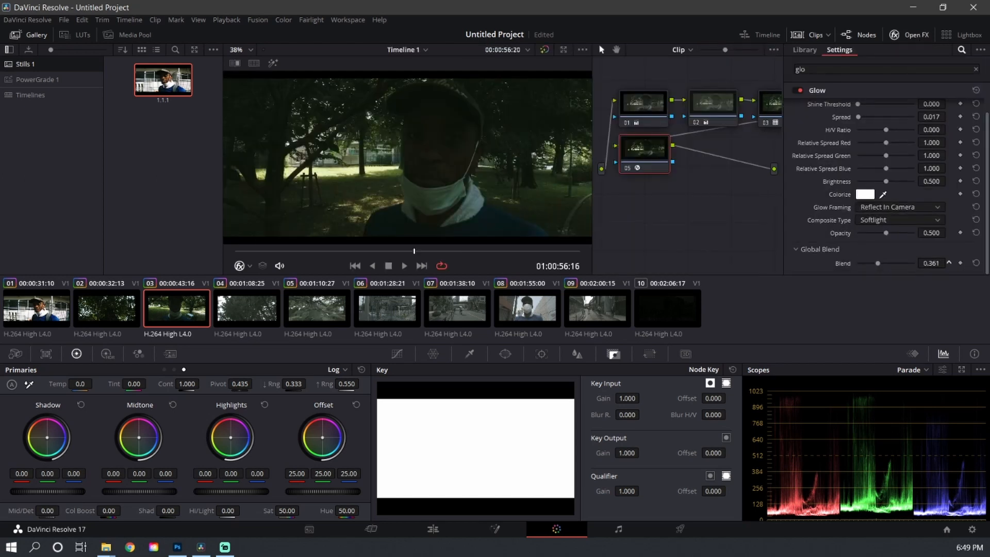
pyautogui.moveTo(931, 263); pyautogui.dragTo(544, 175)
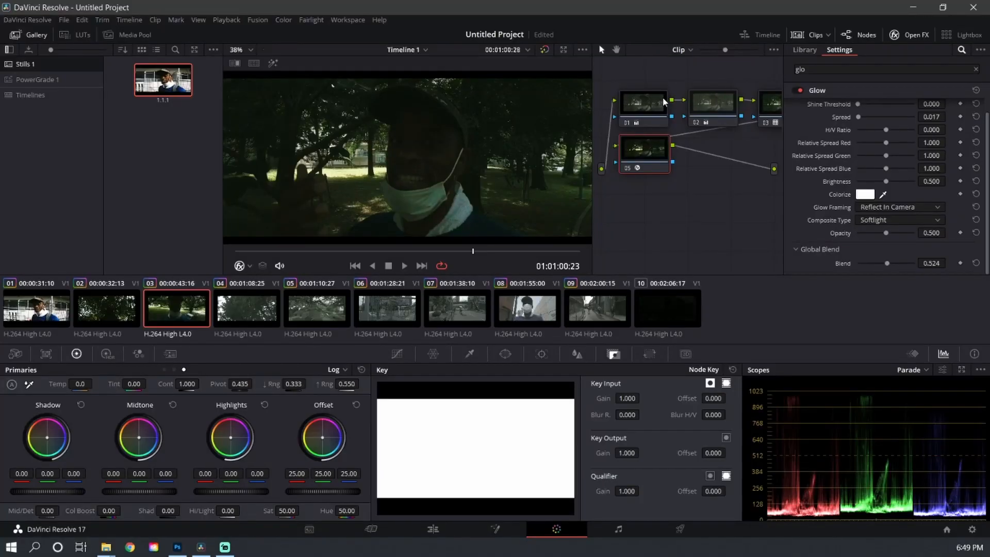
# Step: In the third clip's first node, sample the white balance from the face mask and adjust the tint to 34.09 and temperature to 294.1
pyautogui.click(645, 105)
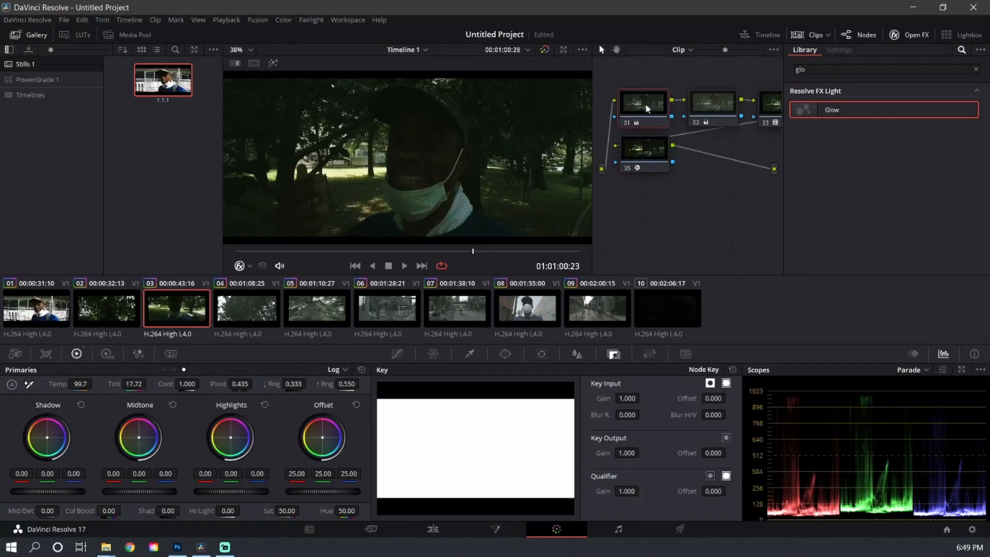
pyautogui.click(908, 35)
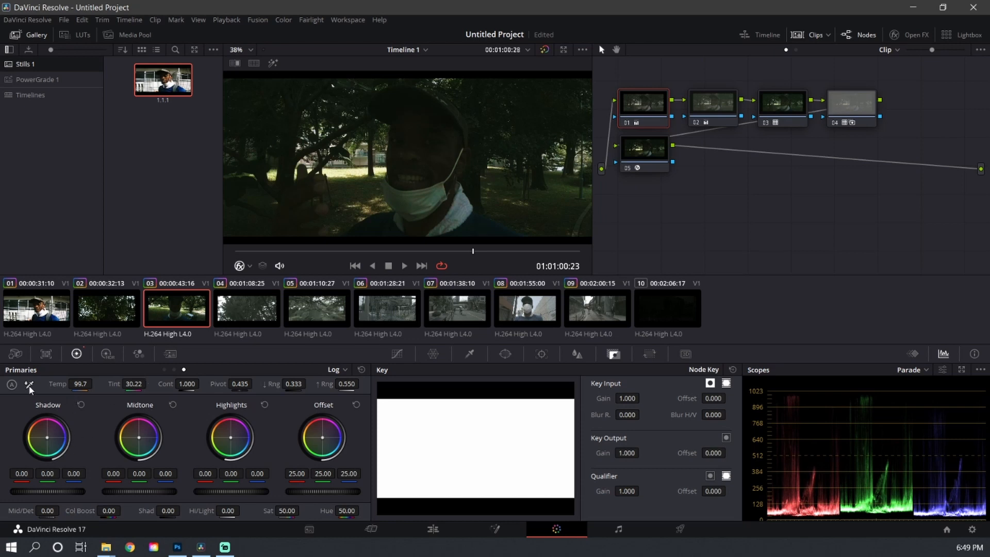
pyautogui.click(435, 202)
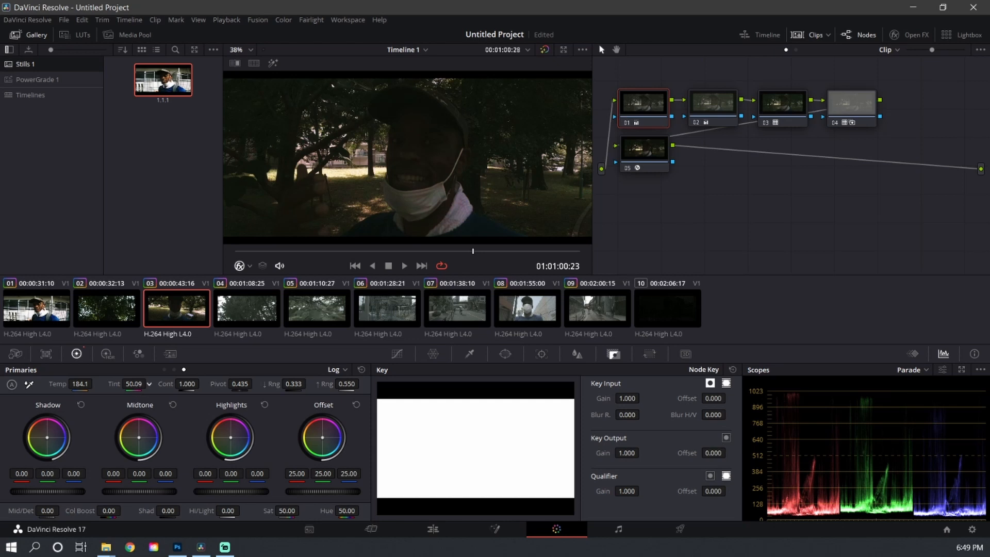
pyautogui.moveTo(134, 384); pyautogui.dragTo(121, 384)
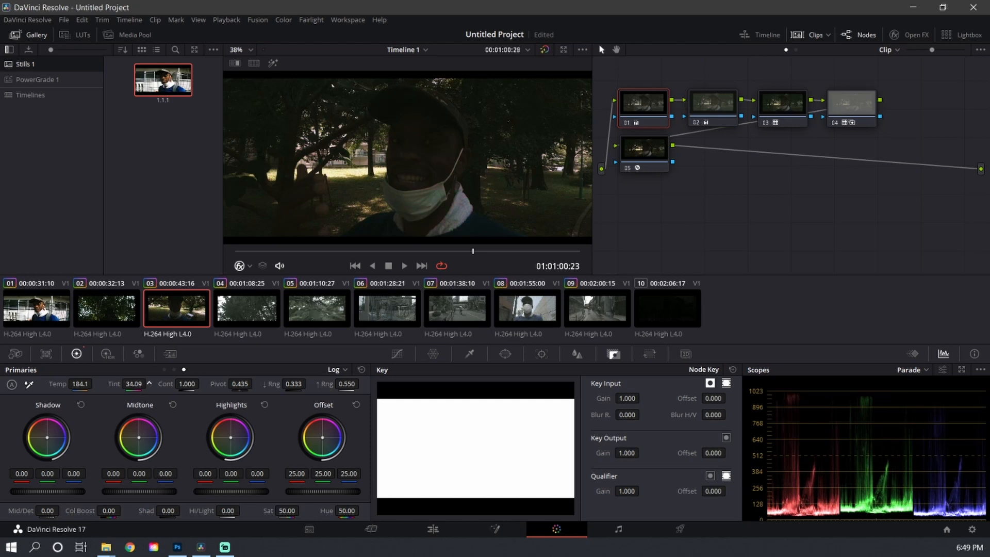
pyautogui.moveTo(149, 383); pyautogui.dragTo(96, 383)
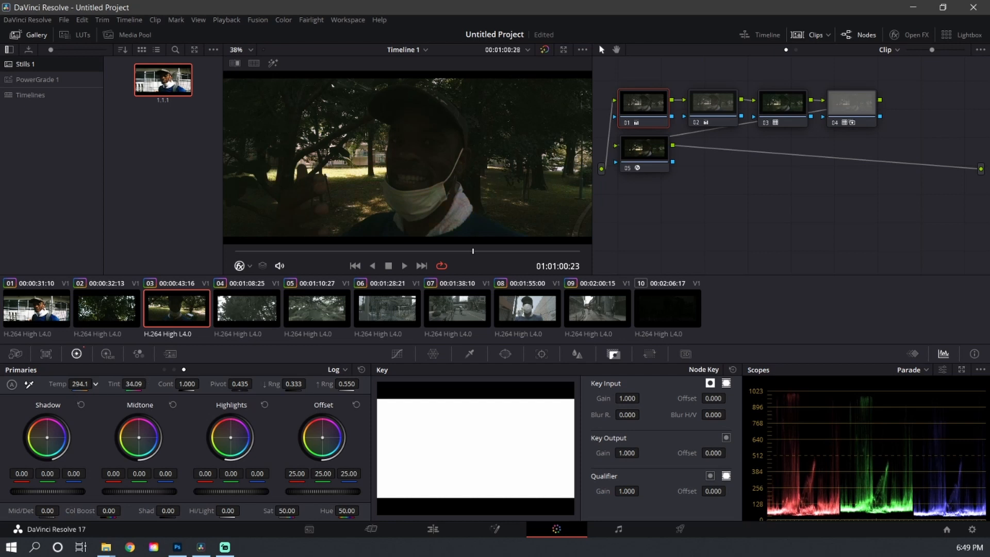
# Step: Play the third clip through to its end to review its grade
pyautogui.press('space')
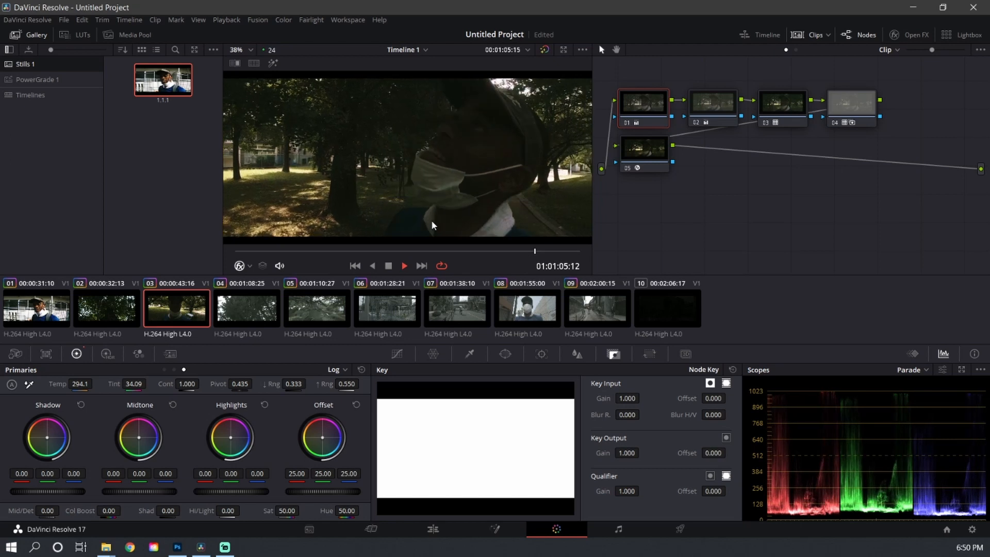
pyautogui.press('space')
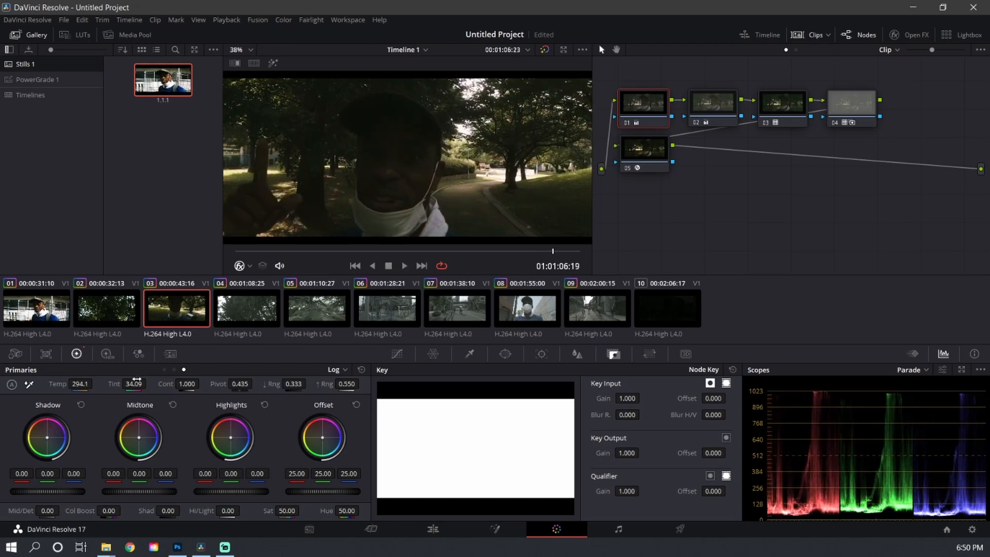
pyautogui.press('space')
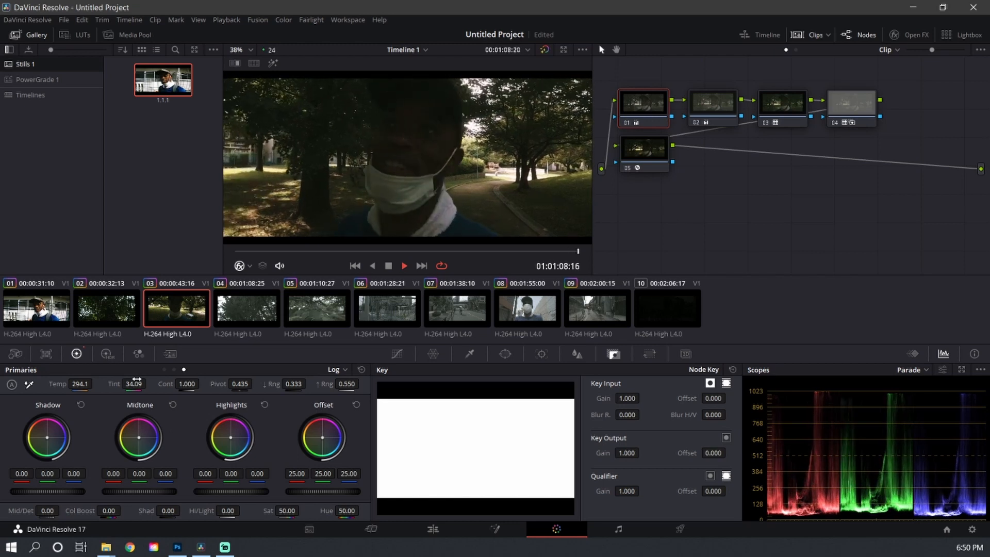
pyautogui.press('space')
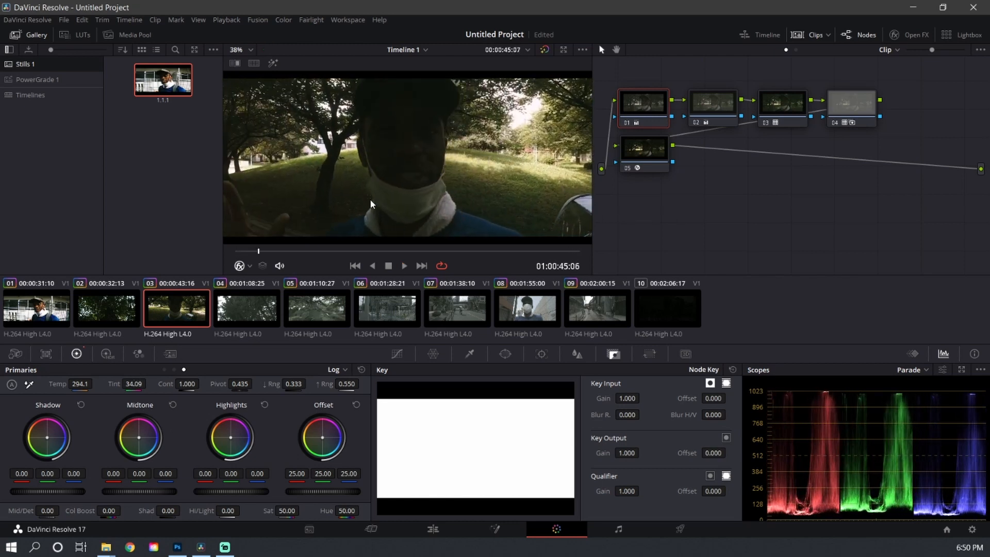
# Step: Try the first clip's still 1.1.1 on the fourth clip and play the clip to check it
pyautogui.click(263, 309)
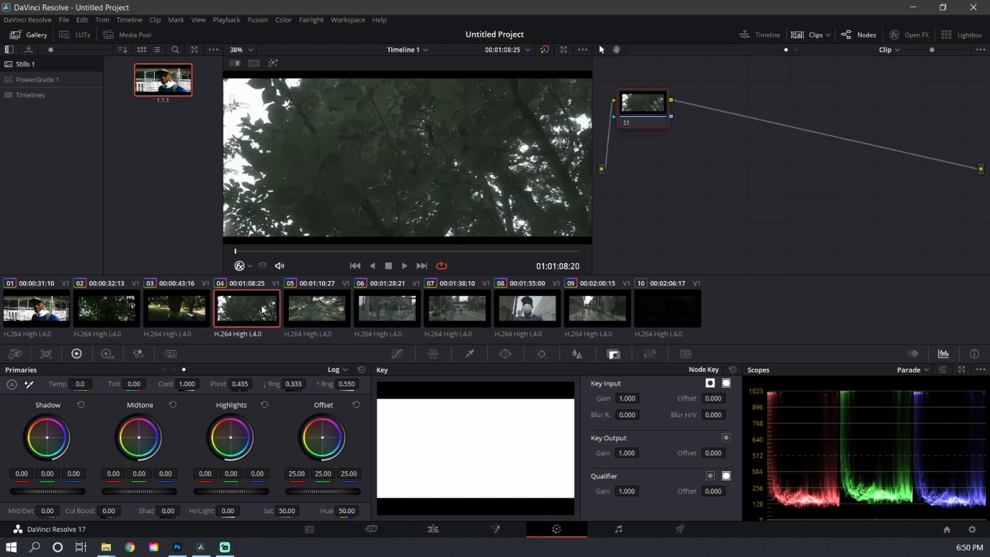
pyautogui.press('space')
pyautogui.press('space')
pyautogui.middleClick(163, 71)
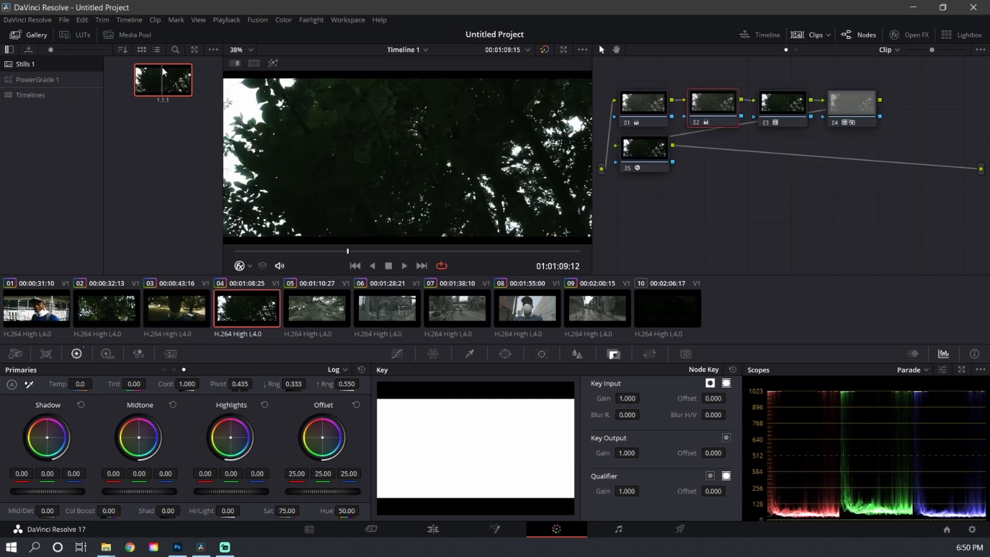
pyautogui.press('space')
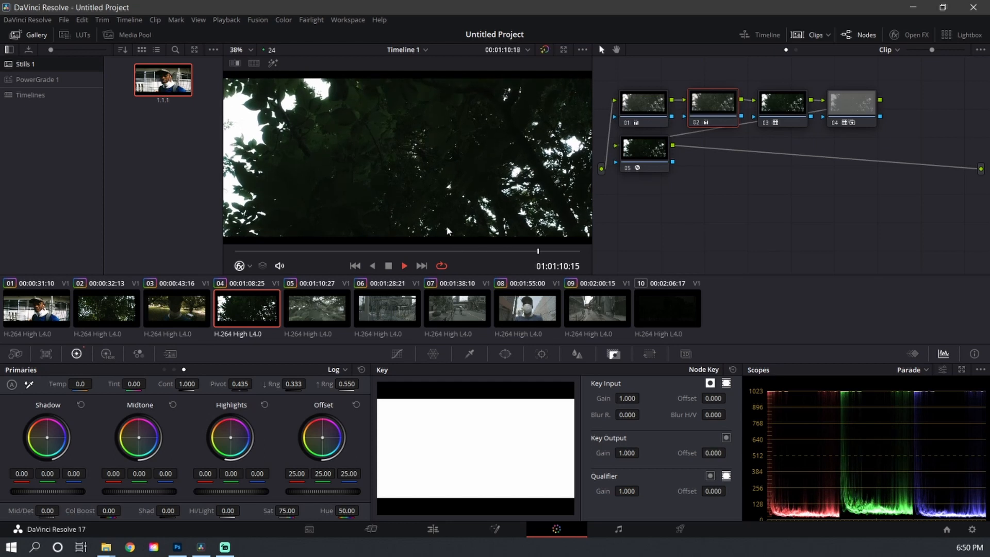
pyautogui.press('space')
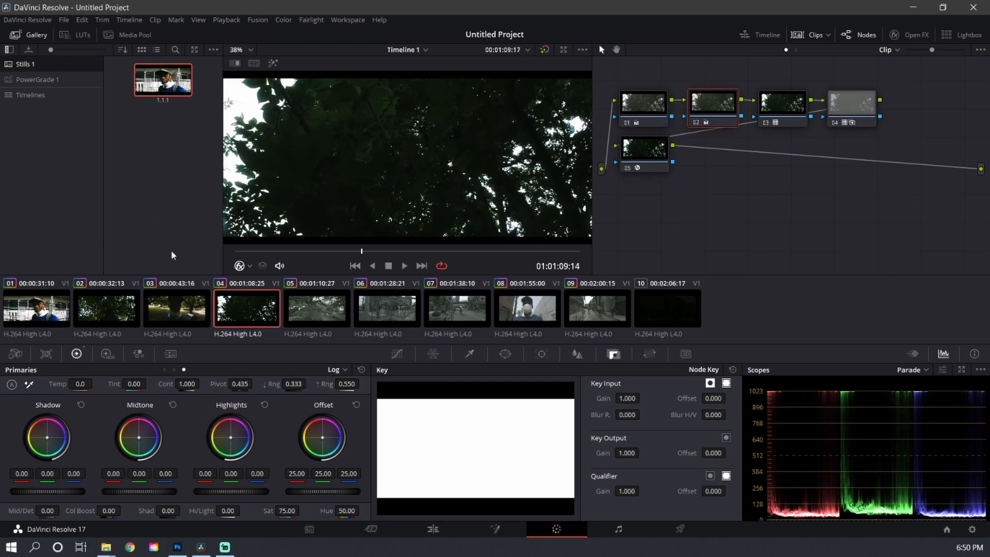
# Step: Grab a still of the third clip's graded opening frame
pyautogui.click(170, 314)
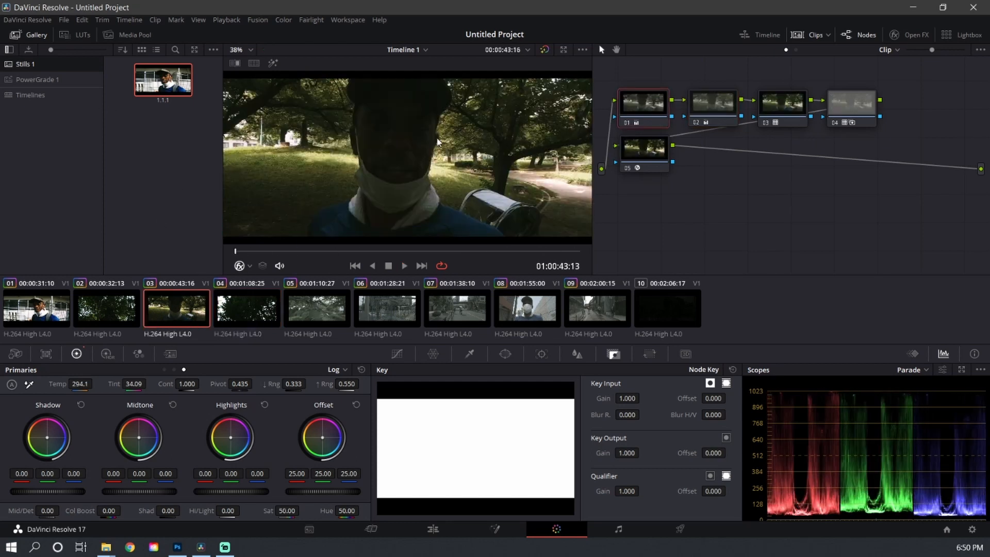
pyautogui.rightClick(397, 174)
pyautogui.click(405, 183)
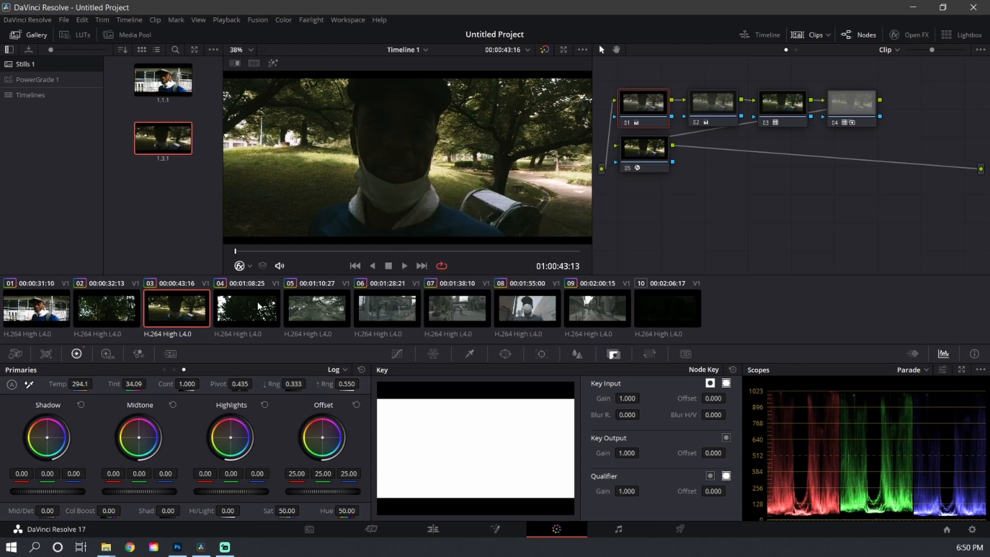
# Step: Apply the third clip's still 1.3.1 to the fourth clip and compare the two clips
pyautogui.press('Down')
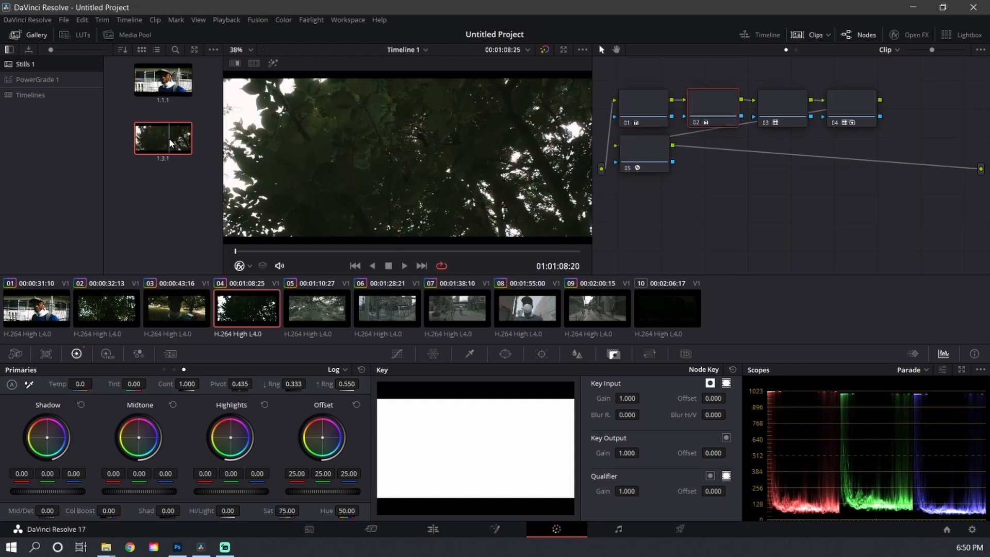
pyautogui.click(160, 308)
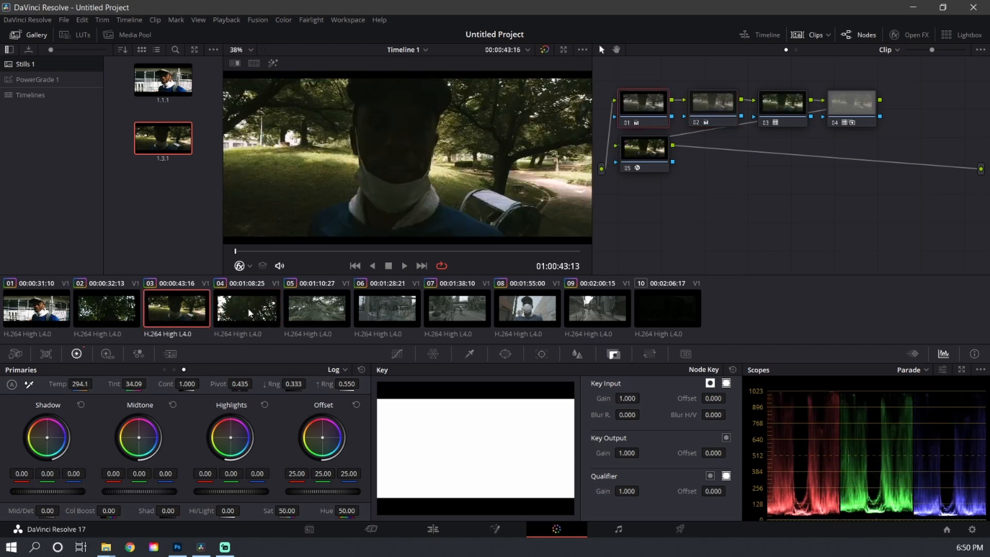
pyautogui.click(249, 312)
pyautogui.click(172, 312)
pyautogui.click(237, 308)
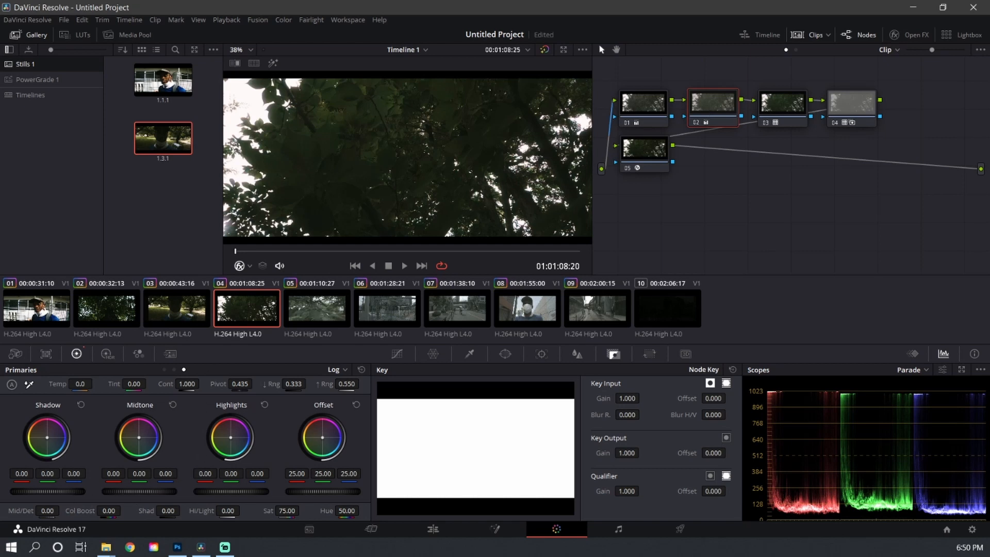
# Step: In the fourth clip's second node, lower the log shadows to -0.02 and raise the log highlights slightly
pyautogui.moveTo(48, 491); pyautogui.dragTo(44, 491)
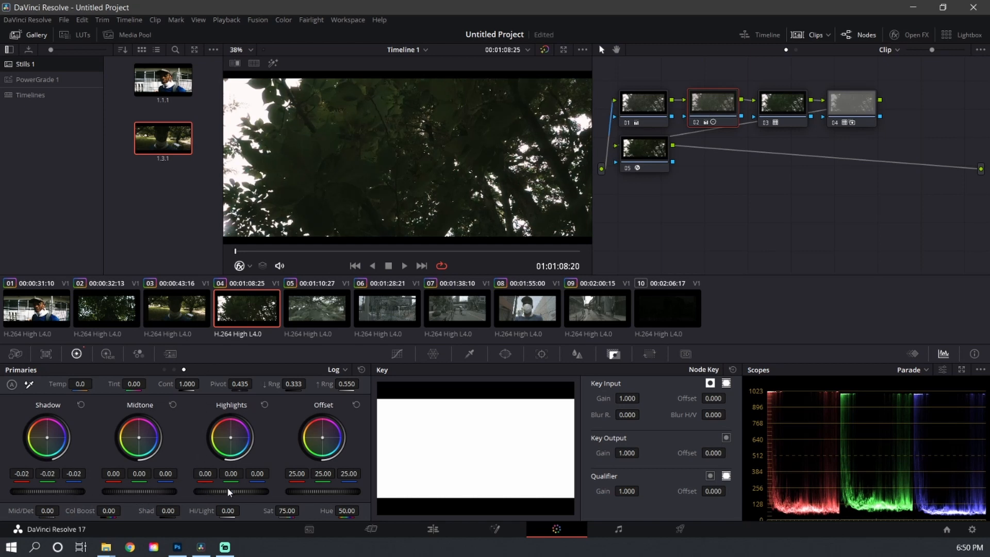
pyautogui.moveTo(232, 491); pyautogui.dragTo(238, 491)
# Step: Set the global blend of the fourth clip's Glow node to 0.570 and compare the clip with the third one
pyautogui.click(656, 147)
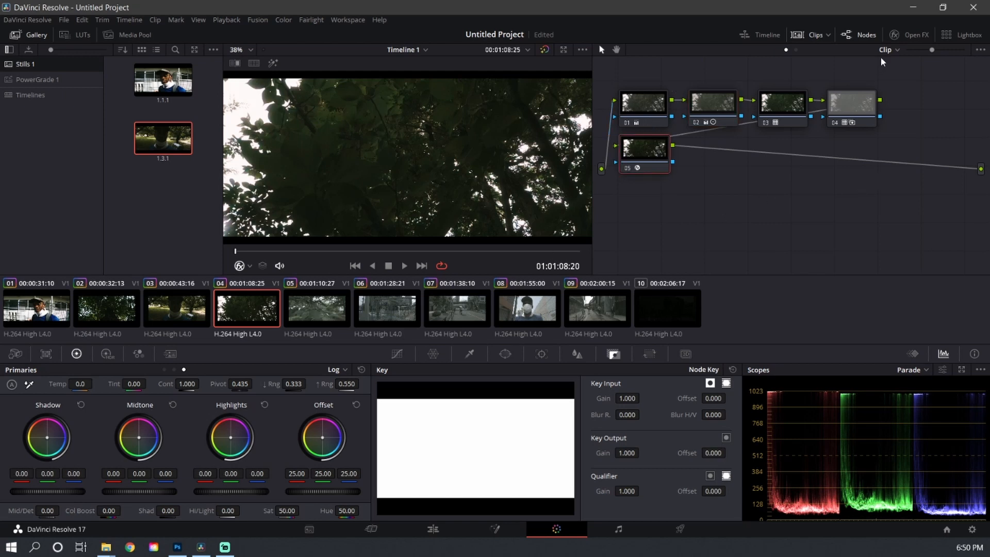
pyautogui.click(908, 34)
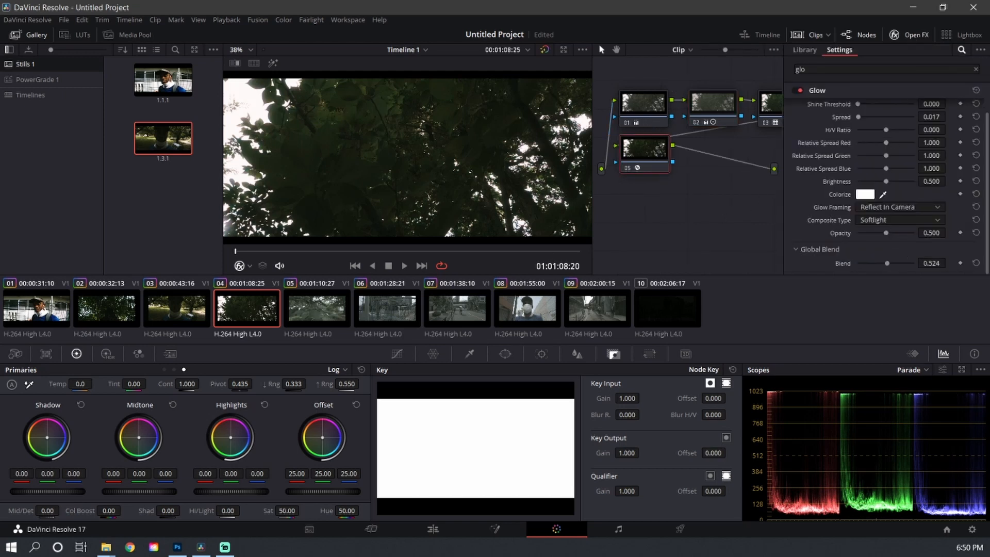
pyautogui.click(176, 309)
pyautogui.click(261, 312)
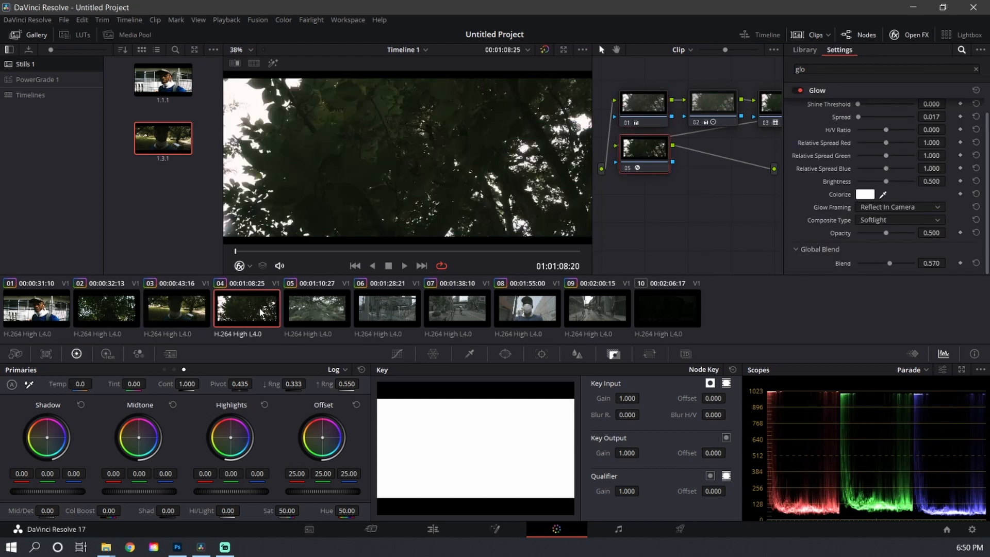
pyautogui.click(195, 313)
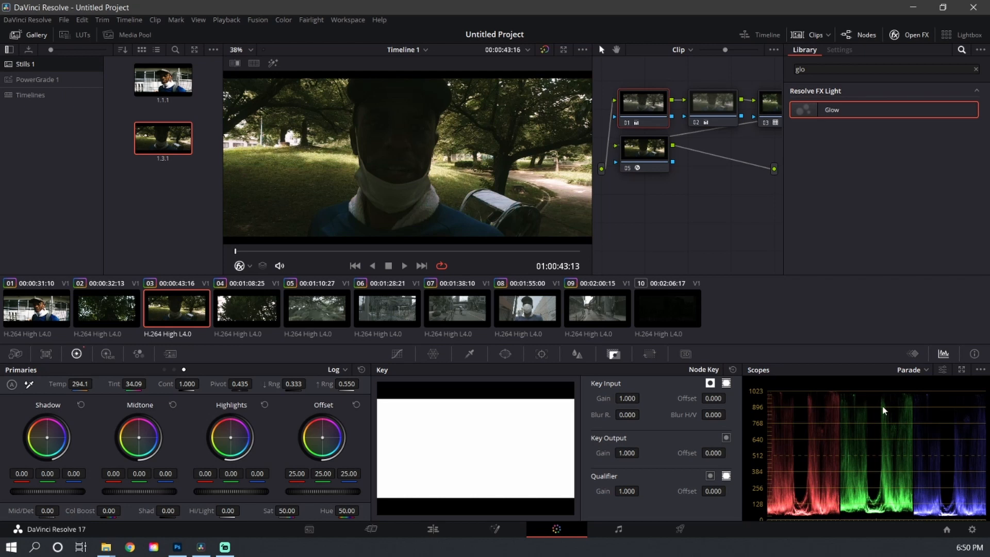
pyautogui.click(238, 311)
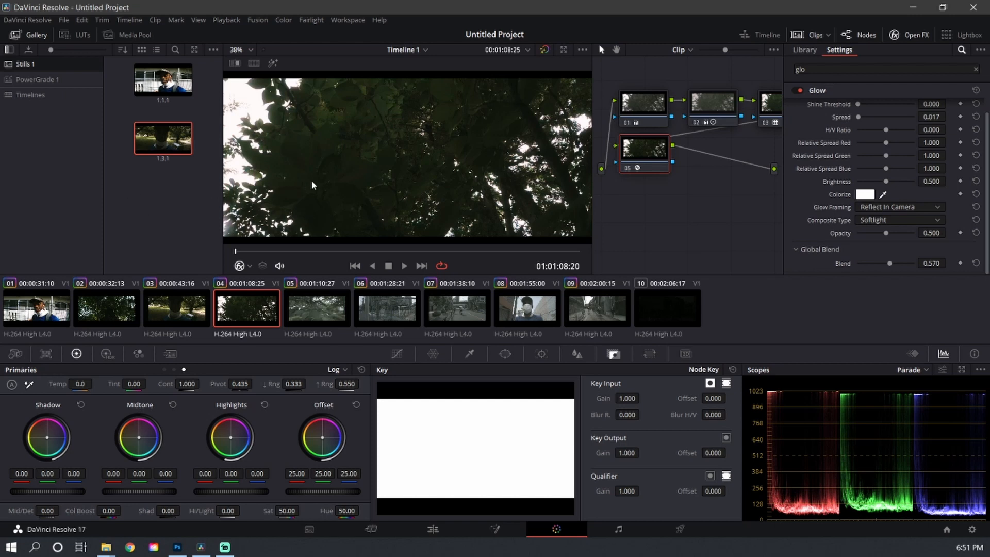
# Step: Apply the still 1.1.1 to the fifth clip and review the result in full-screen playback
pyautogui.click(323, 315)
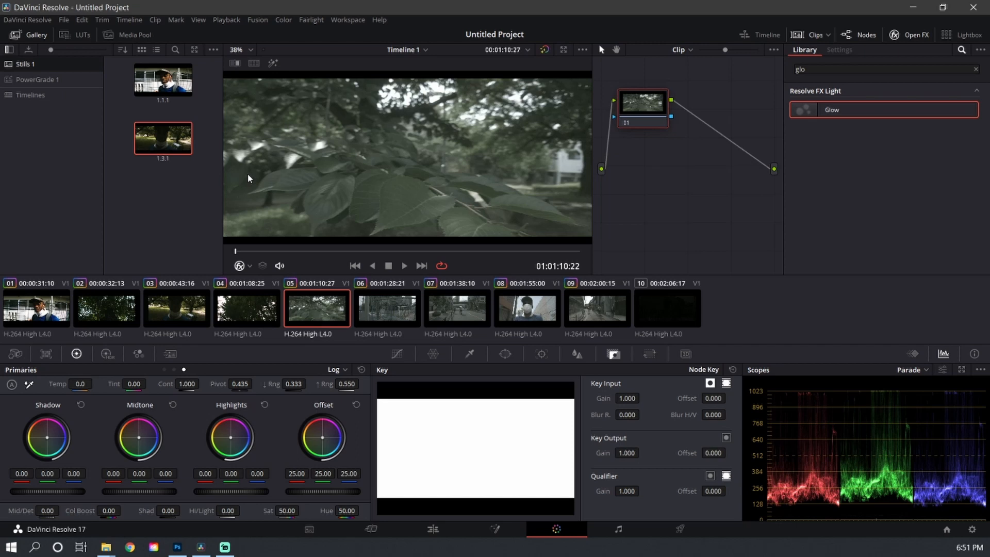
pyautogui.middleClick(176, 86)
pyautogui.press('space')
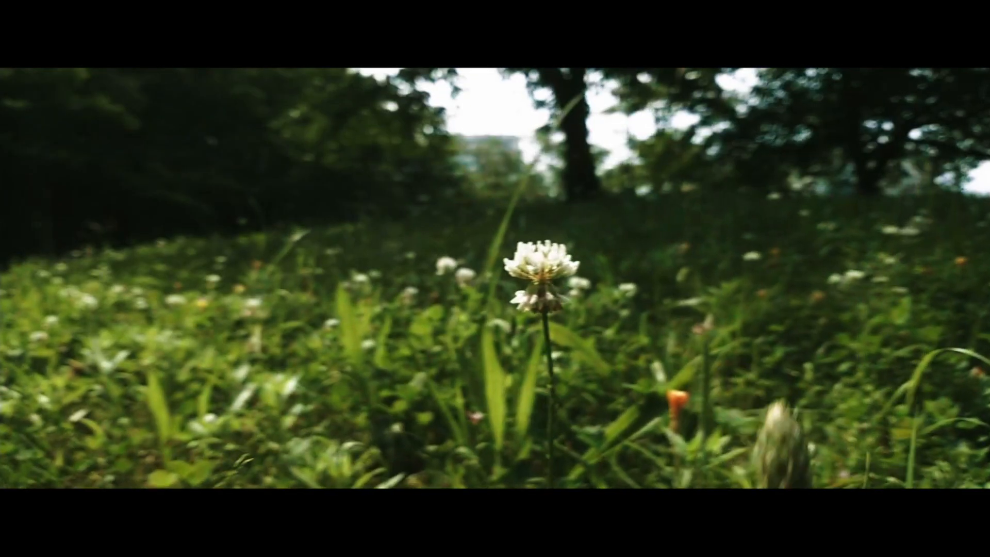
pyautogui.press('space')
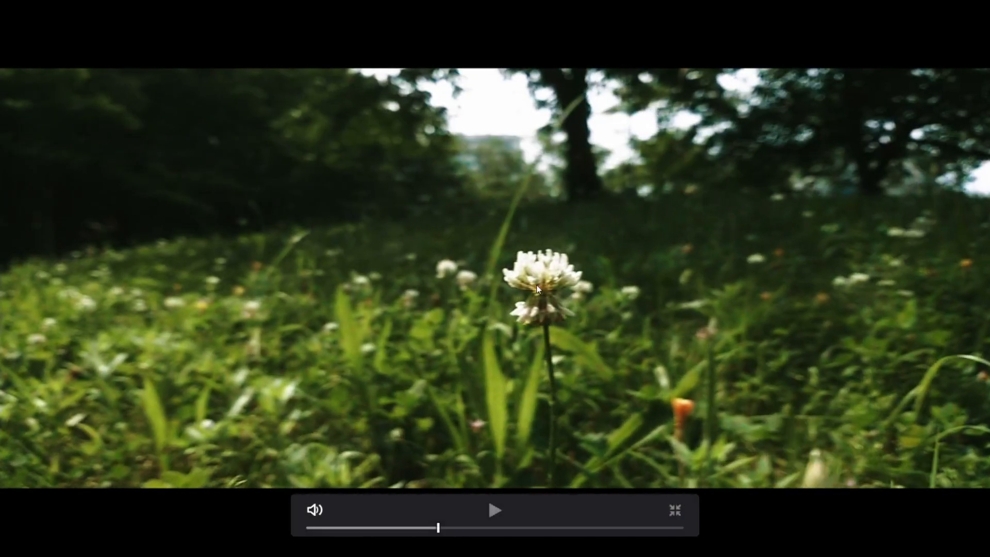
pyautogui.press('space')
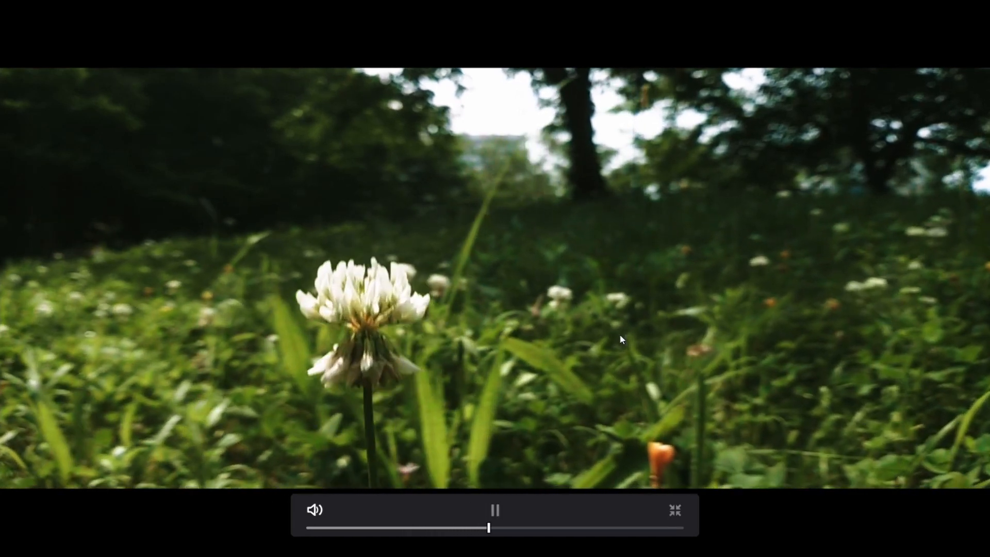
pyautogui.press('space')
pyautogui.press('Escape')
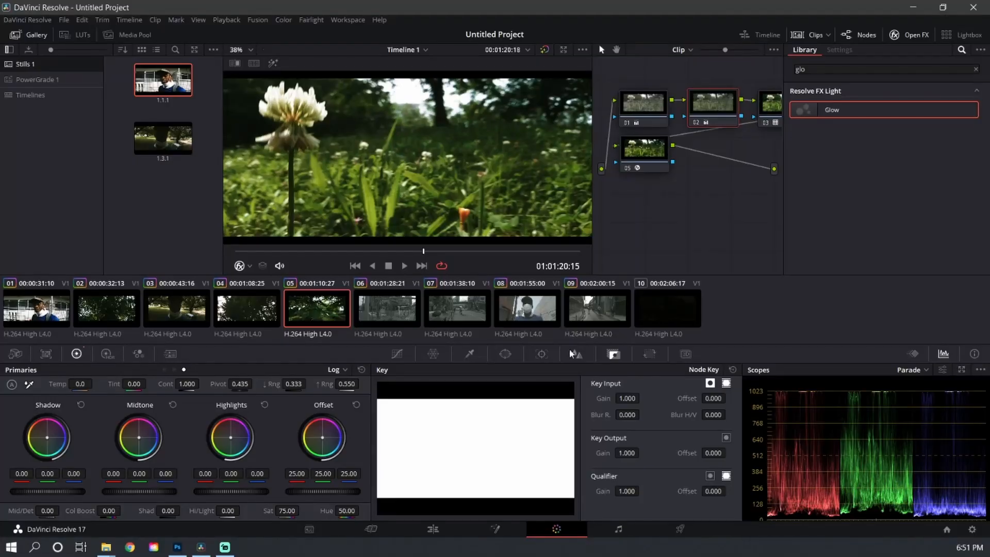
pyautogui.moveTo(452, 251); pyautogui.dragTo(507, 251)
# Step: Apply the still 1.1.1 to the sixth clip and play it to the tower shot at about 01:01:34:10
pyautogui.click(380, 308)
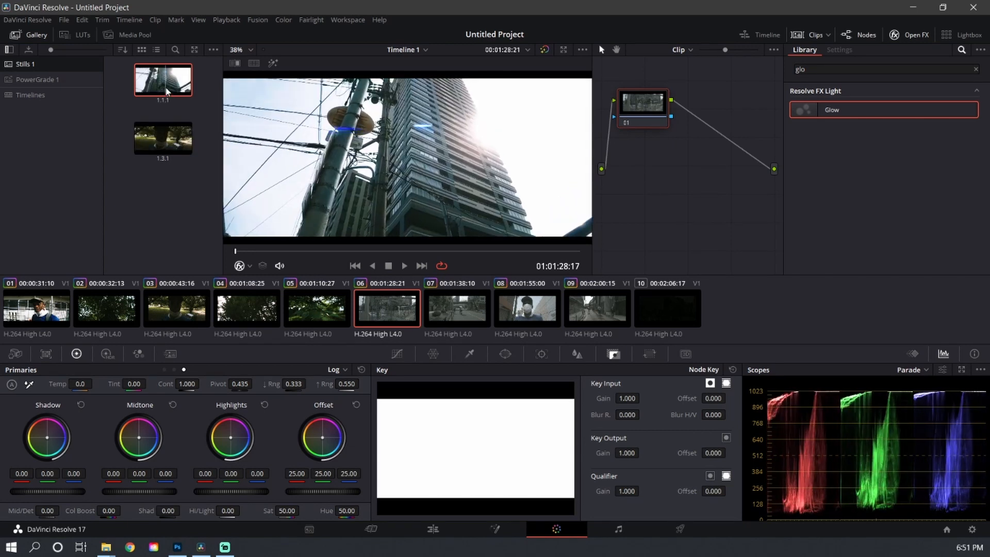
pyautogui.doubleClick(165, 138)
pyautogui.press('space')
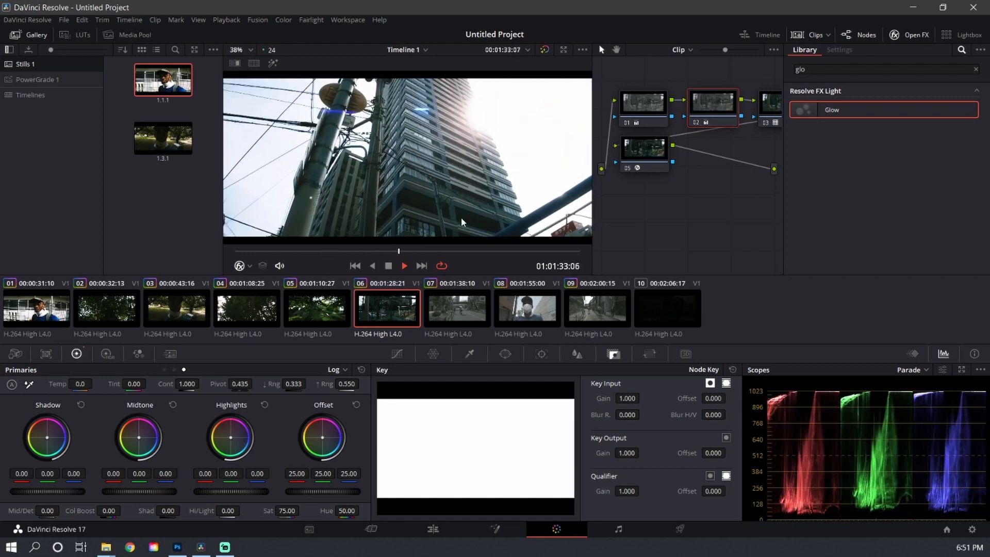
pyautogui.press('space')
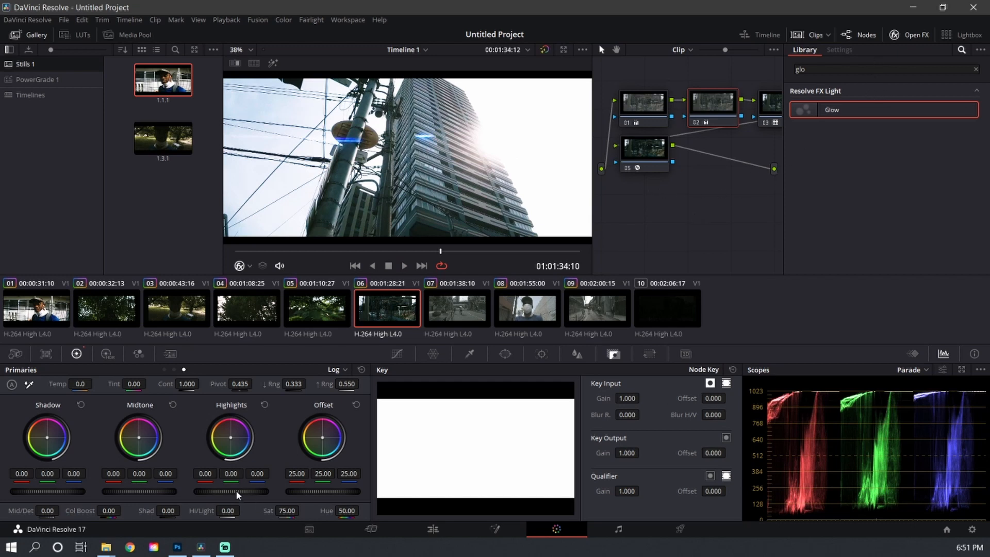
# Step: In the sixth clip's second node, set the log highlights to -0.34 and the log midtones to 0.12
pyautogui.moveTo(236, 490); pyautogui.dragTo(214, 490)
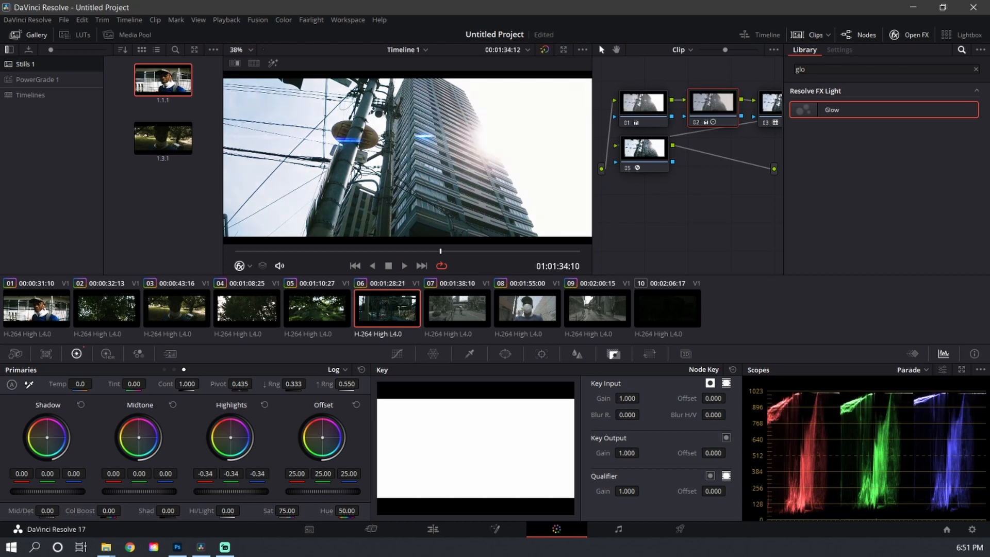
pyautogui.press('space')
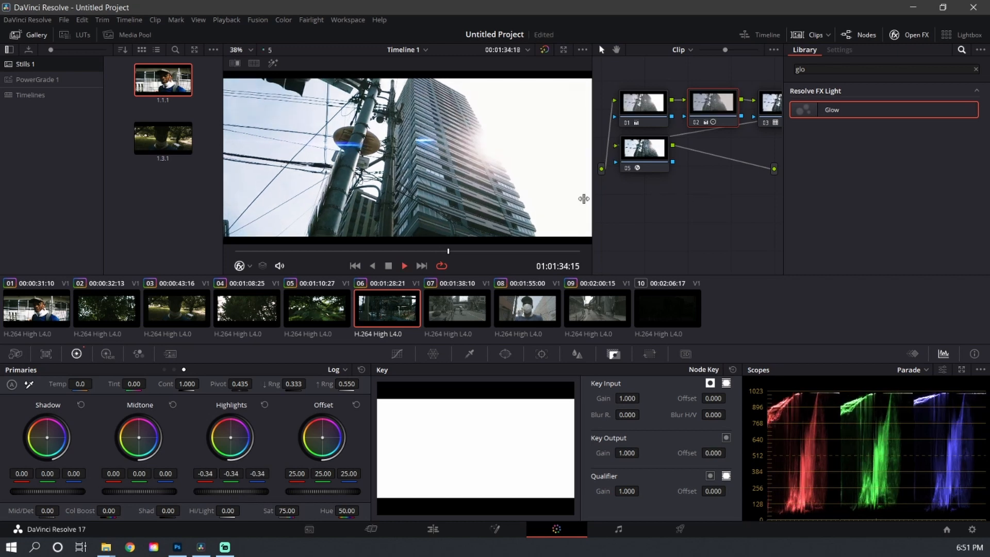
pyautogui.press('space')
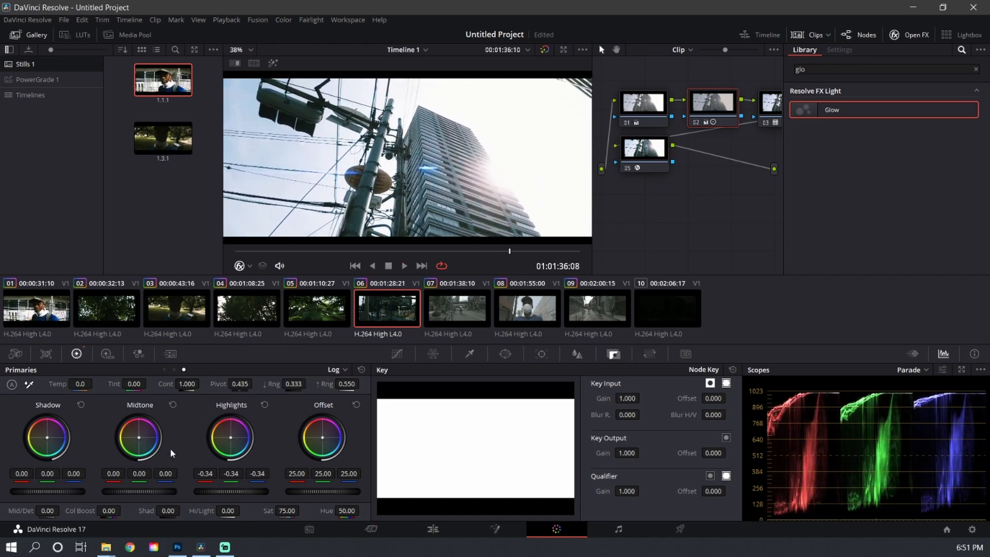
pyautogui.moveTo(139, 491); pyautogui.dragTo(146, 491)
# Step: Go to the darker shot at about 01:01:29:23 and set the second node's lift to 0.02 and gamma to 0.00 with the primary wheels
pyautogui.press('space')
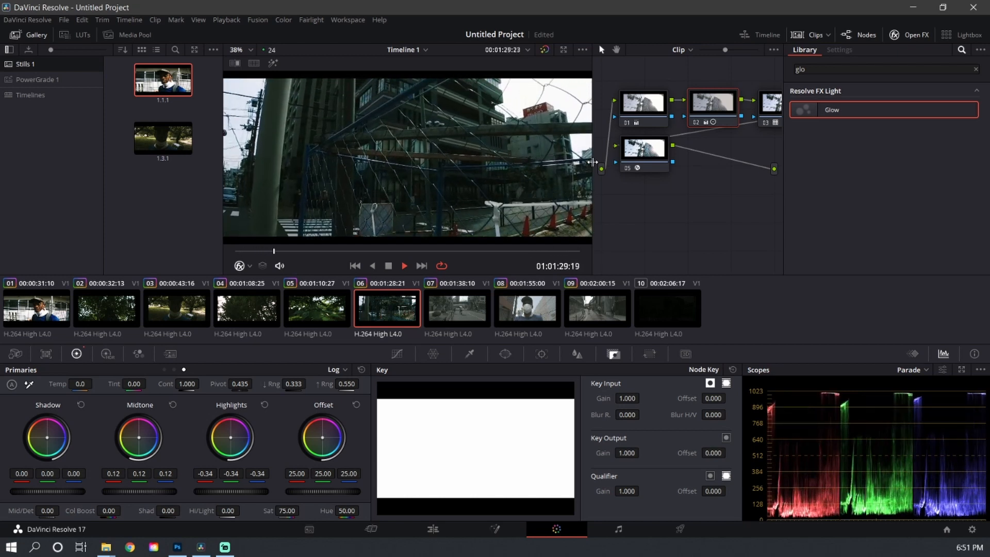
pyautogui.press('space')
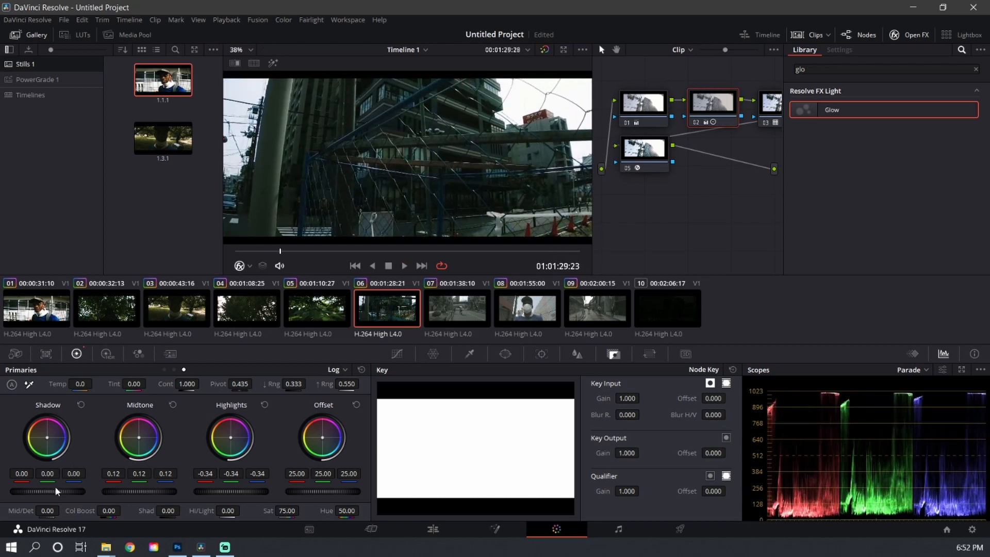
pyautogui.click(344, 370)
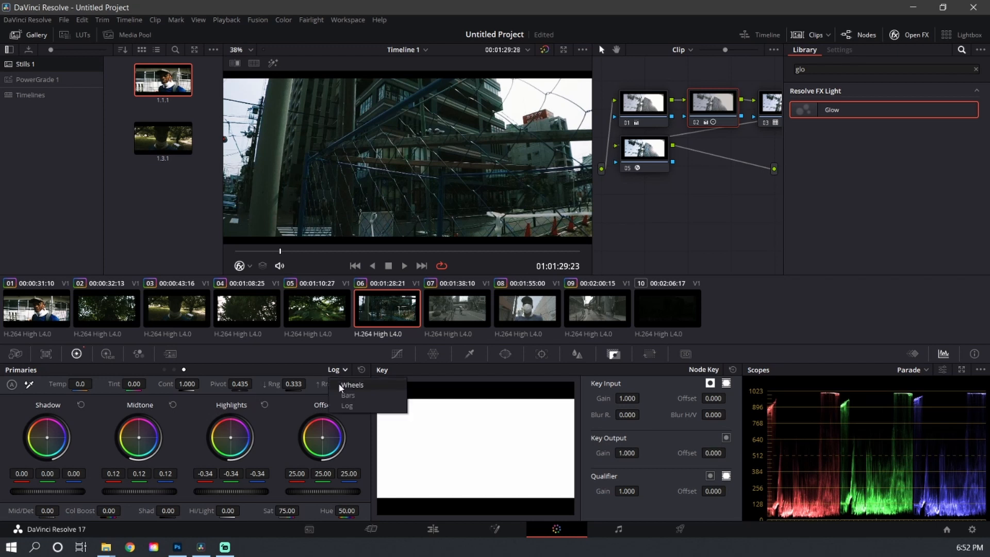
pyautogui.click(342, 385)
pyautogui.moveTo(48, 492); pyautogui.dragTo(58, 491)
pyautogui.moveTo(135, 489); pyautogui.dragTo(154, 492)
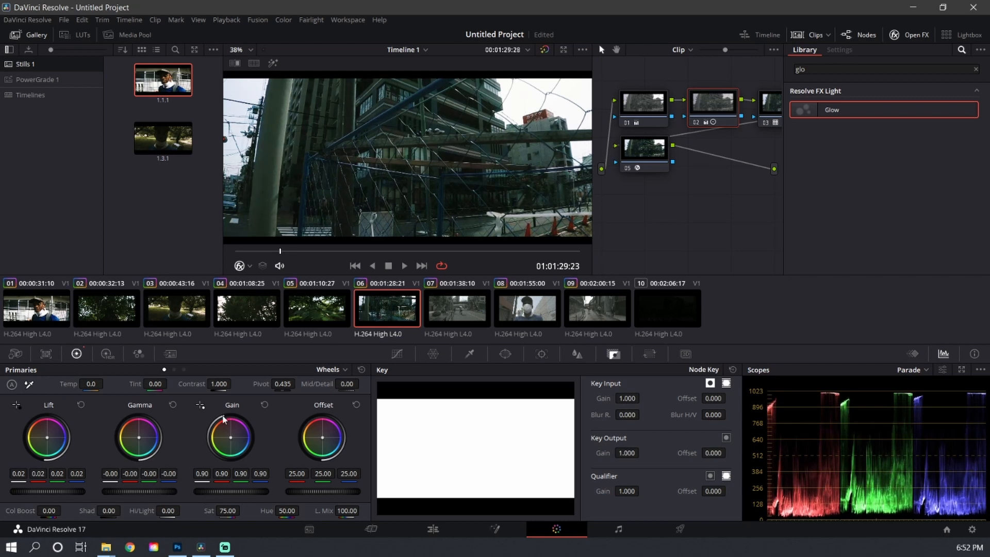
# Step: In the sixth clip's first node, set the tint to 31.22 and play the clip to the tower shot at about 01:01:33:16
pyautogui.click(667, 109)
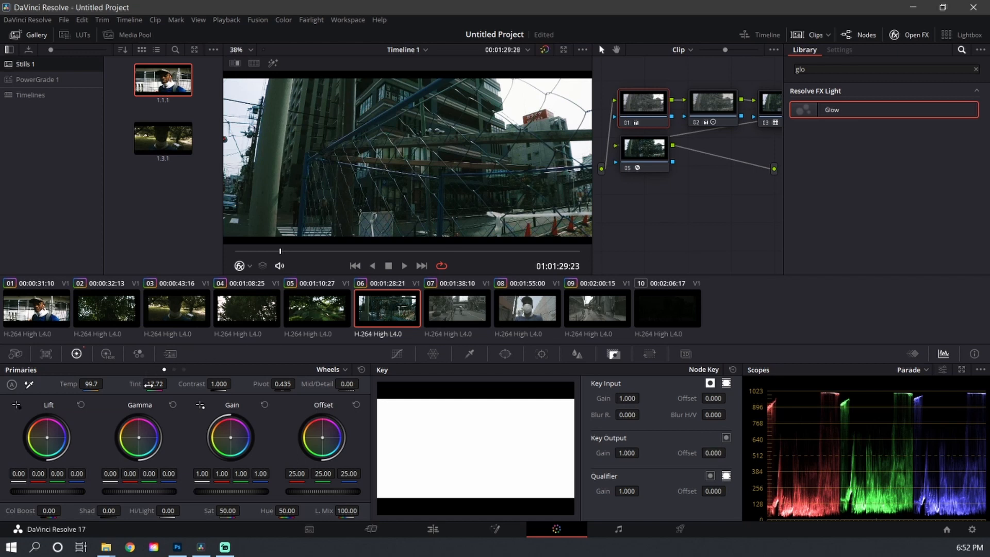
pyautogui.moveTo(157, 384); pyautogui.dragTo(171, 383)
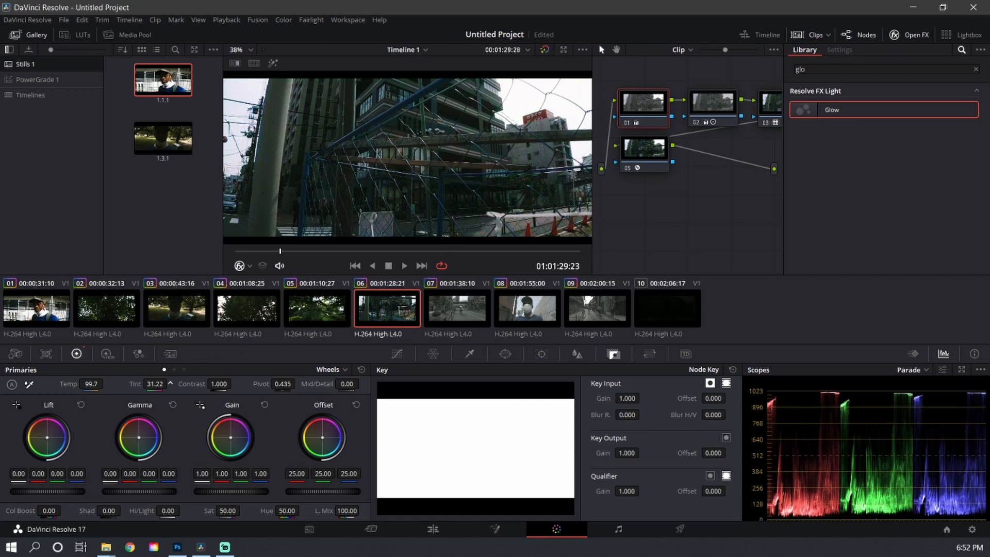
pyautogui.press('space')
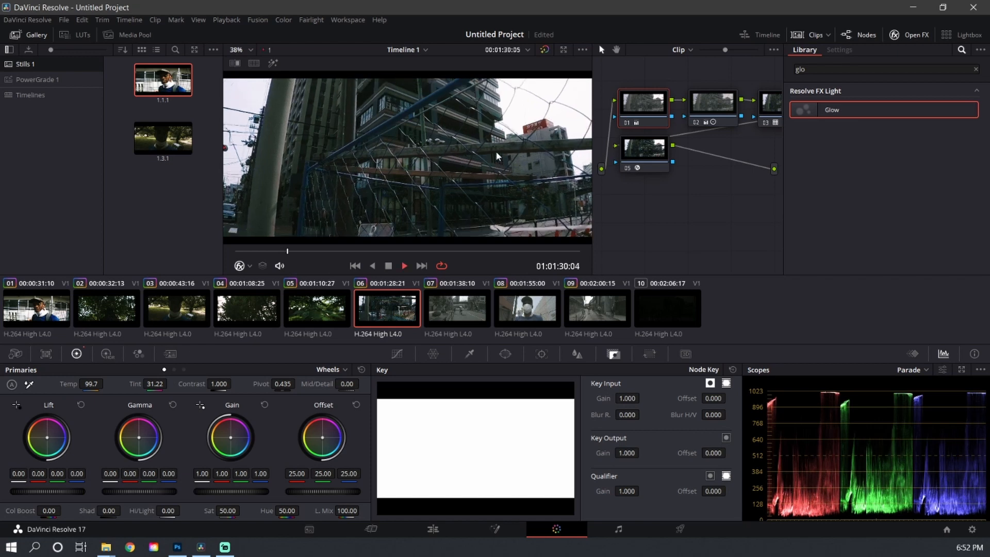
pyautogui.press('space')
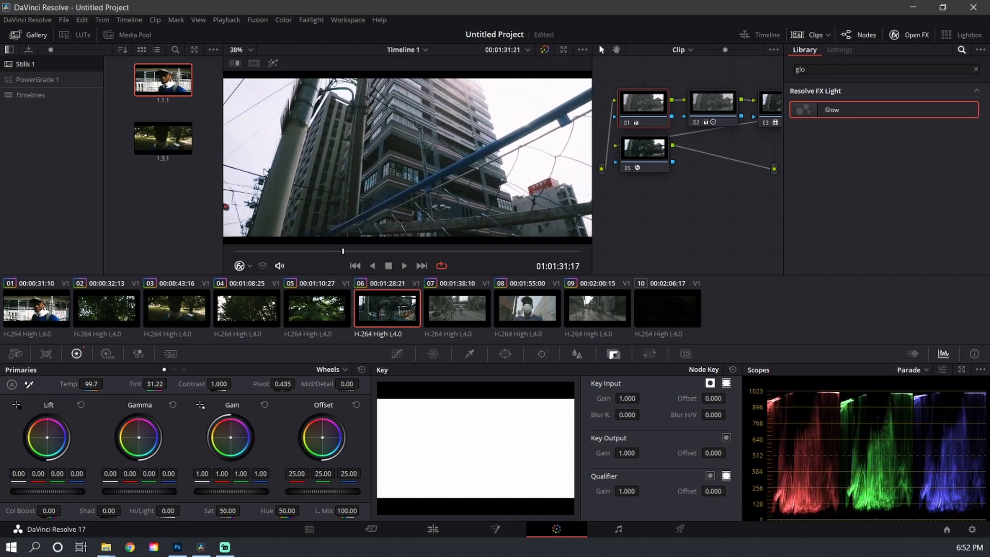
pyautogui.press('space')
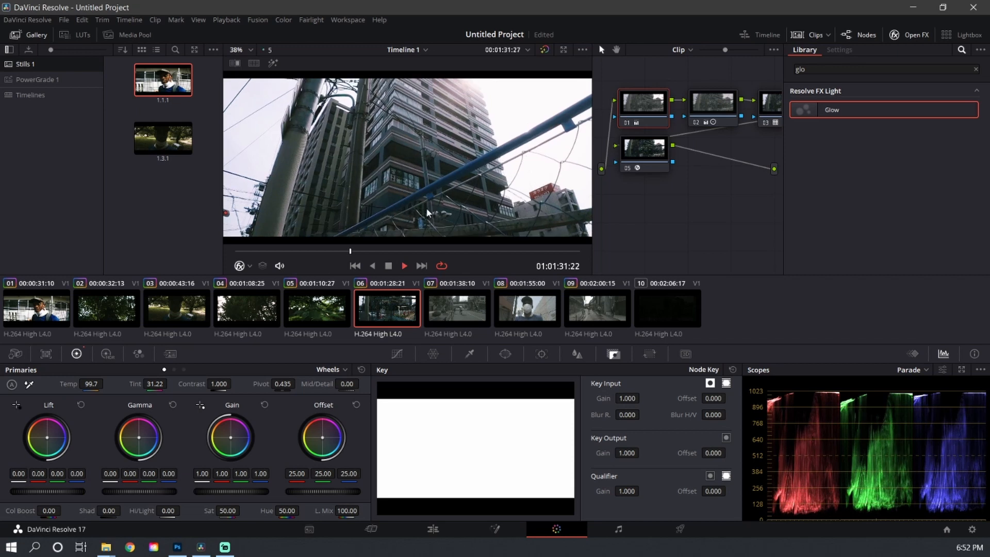
pyautogui.press('space')
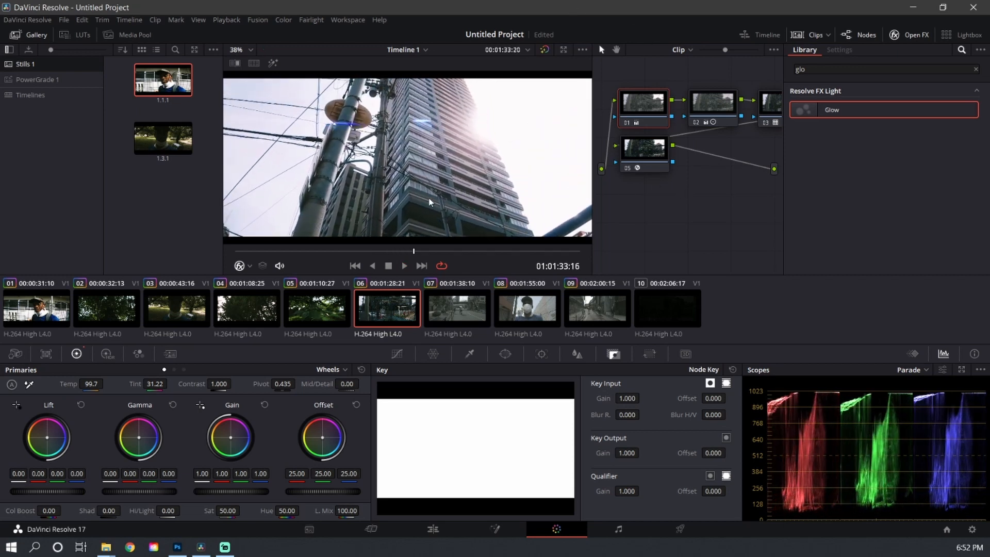
# Step: Grab a still of the sixth clip's grade and apply it to the seventh clip at about 01:01:41:19
pyautogui.rightClick(429, 202)
pyautogui.click(450, 205)
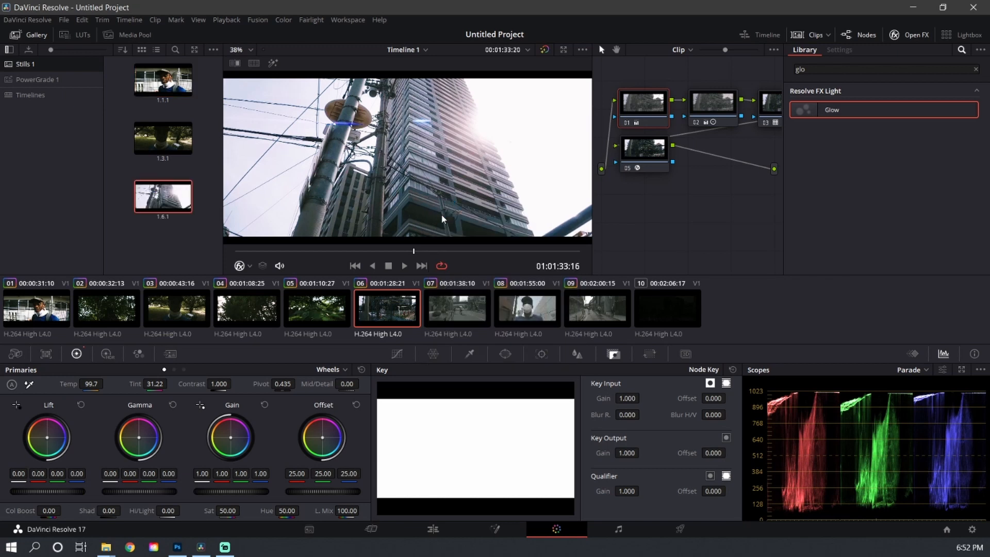
pyautogui.click(476, 320)
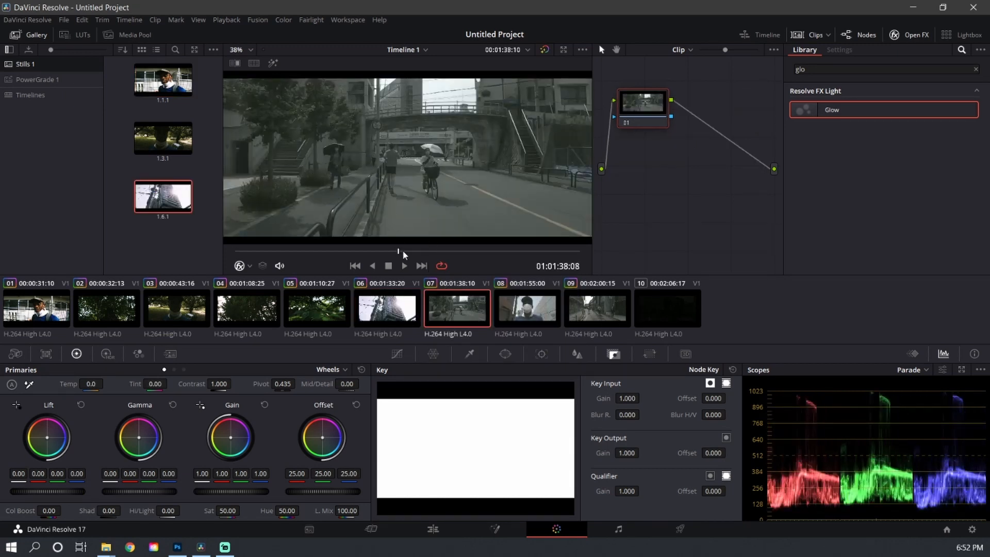
pyautogui.moveTo(402, 249); pyautogui.dragTo(307, 244)
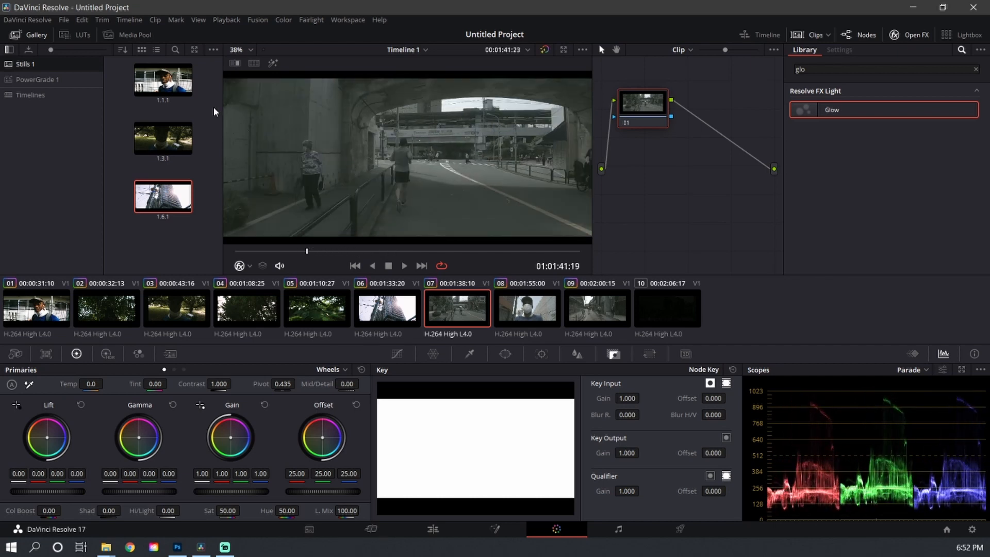
pyautogui.middleClick(170, 208)
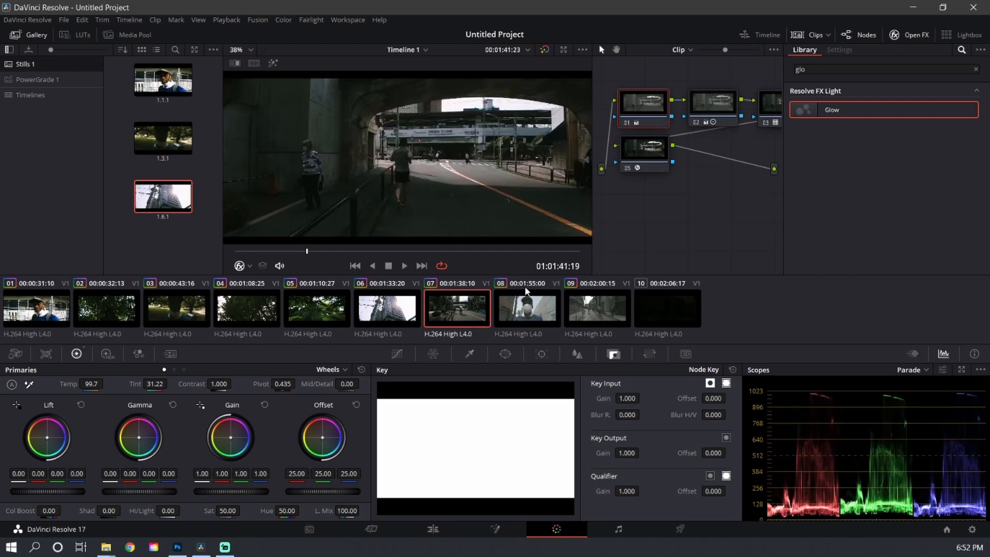
# Step: Play the seventh clip to the crossing shot at about 01:01:48:19 and set the first node's tint to 29.22
pyautogui.moveTo(345, 248); pyautogui.dragTo(401, 255)
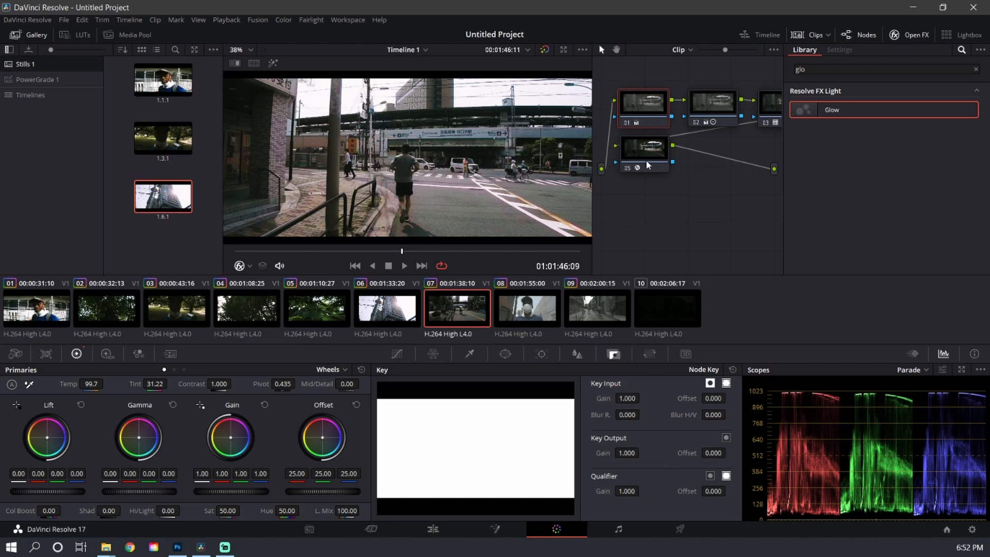
pyautogui.moveTo(691, 238); pyautogui.dragTo(668, 236)
pyautogui.click(404, 265)
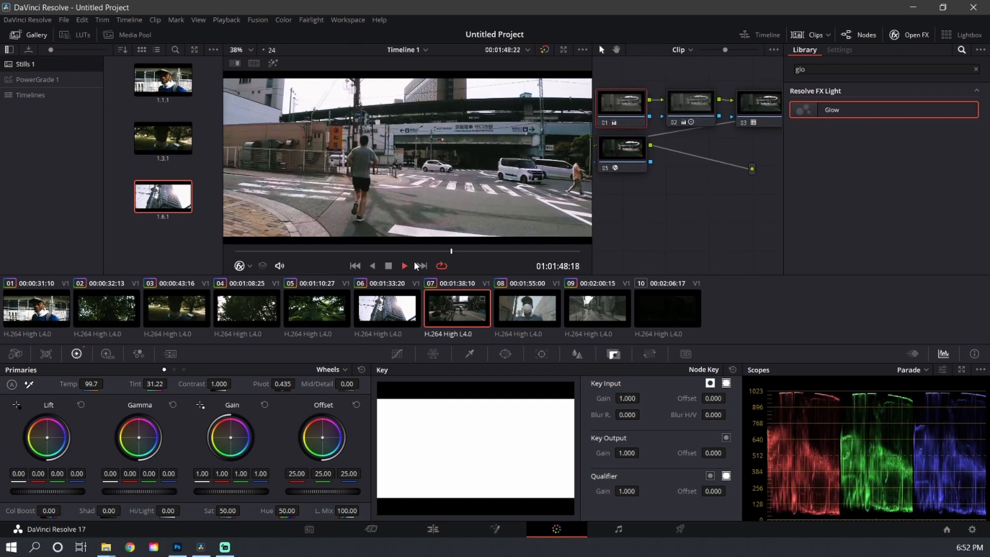
pyautogui.press('space')
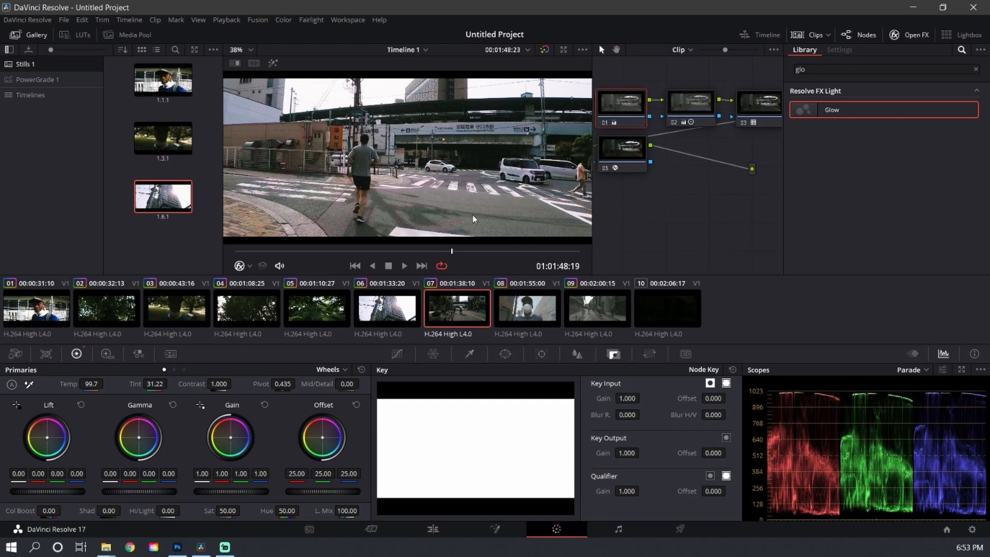
pyautogui.click(608, 101)
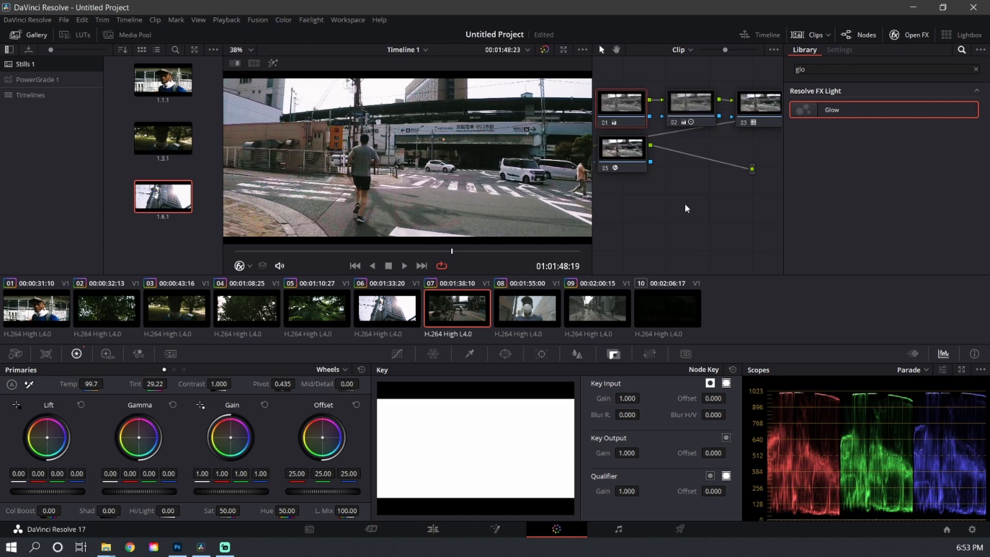
# Step: Switch the seventh clip's fourth node and its third node off and on in turn to compare their effect on the crossing shot
pyautogui.moveTo(731, 172); pyautogui.dragTo(658, 200)
pyautogui.click(708, 137)
pyautogui.hotkey('ctrl', 'd')
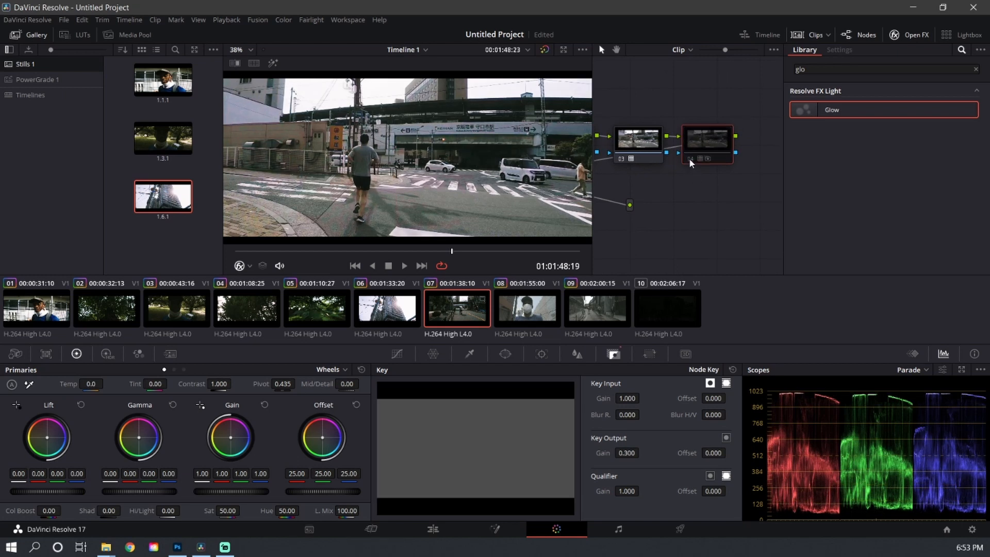
pyautogui.hotkey('ctrl', 'd')
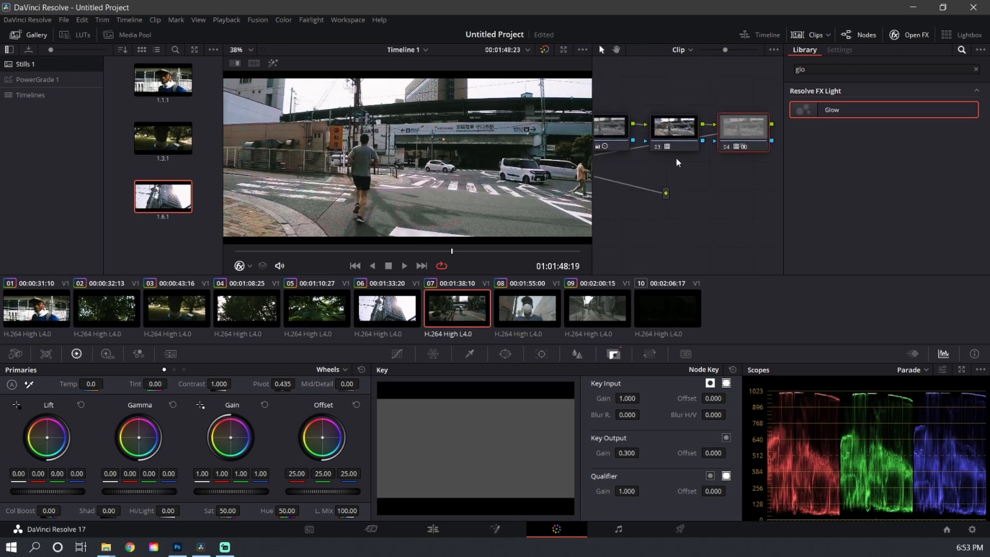
pyautogui.click(657, 147)
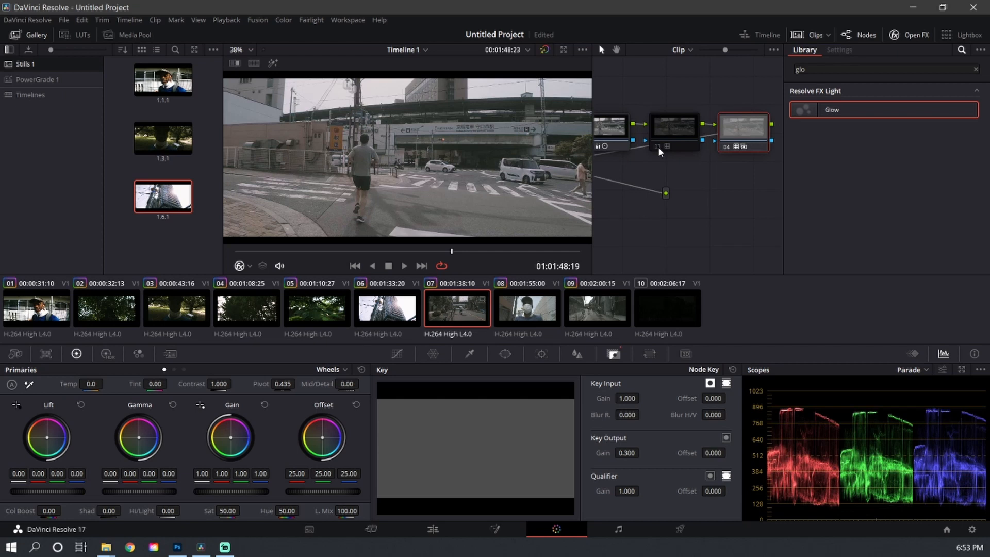
pyautogui.click(658, 147)
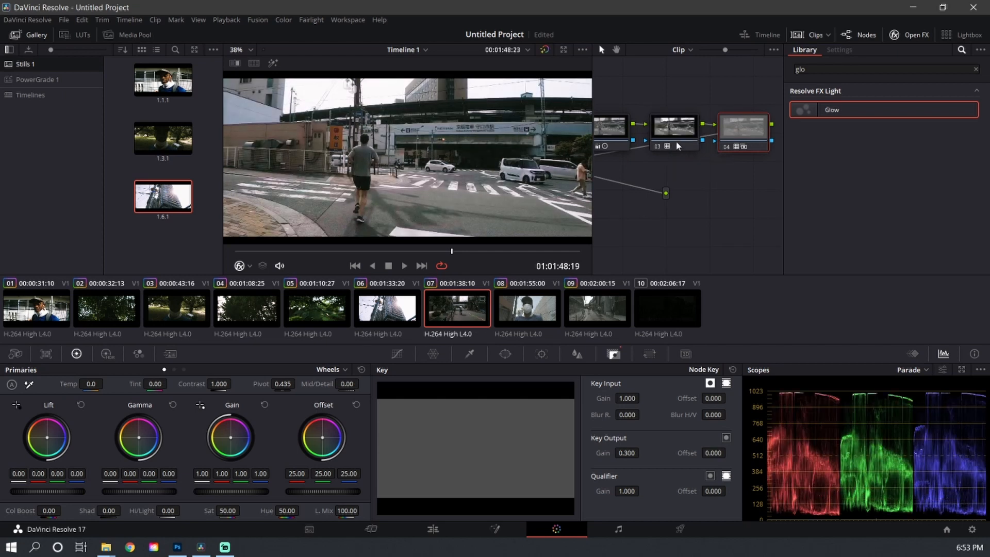
# Step: Select the third node and review the rest of the seventh clip in full-screen playback up to about 01:01:54:13
pyautogui.click(678, 137)
pyautogui.press('space')
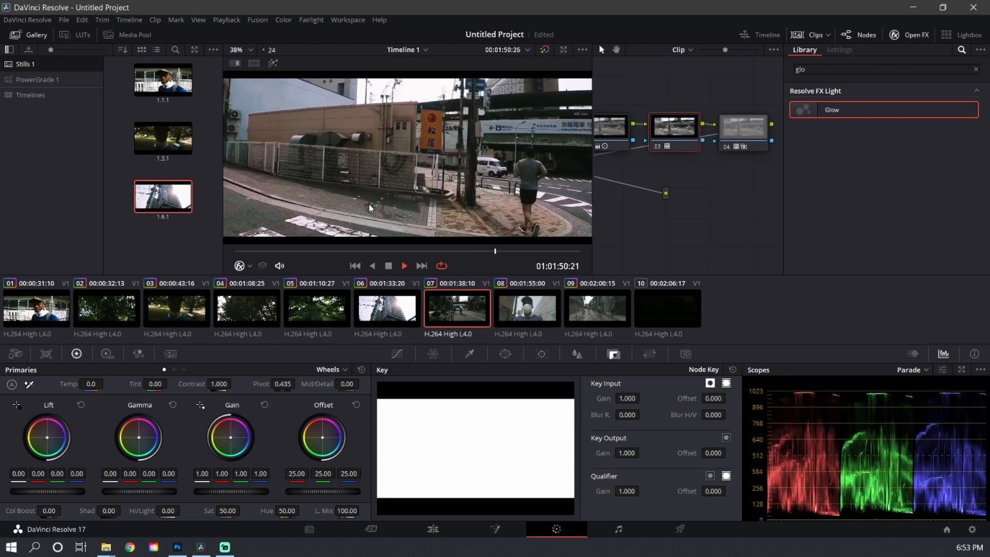
pyautogui.press('space')
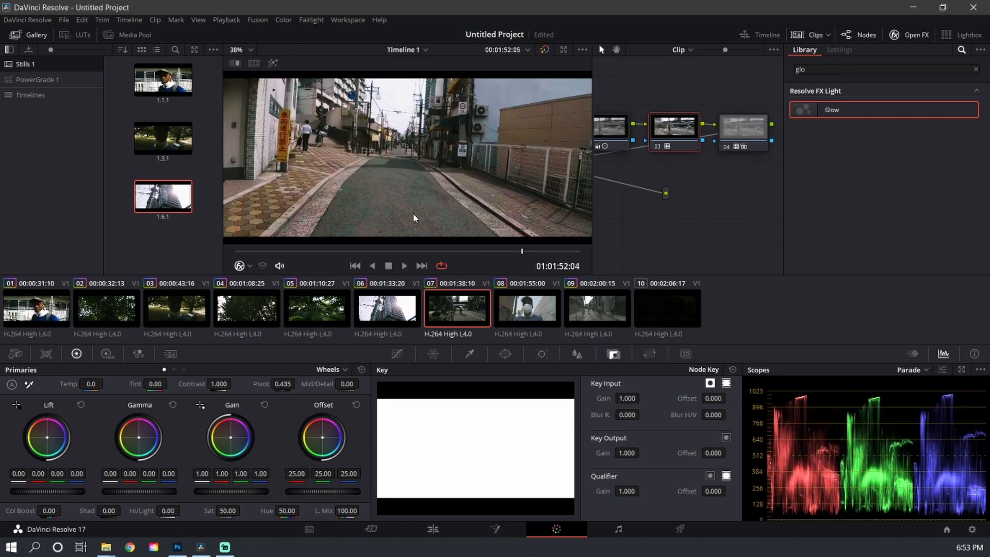
pyautogui.press('p')
pyautogui.press('space')
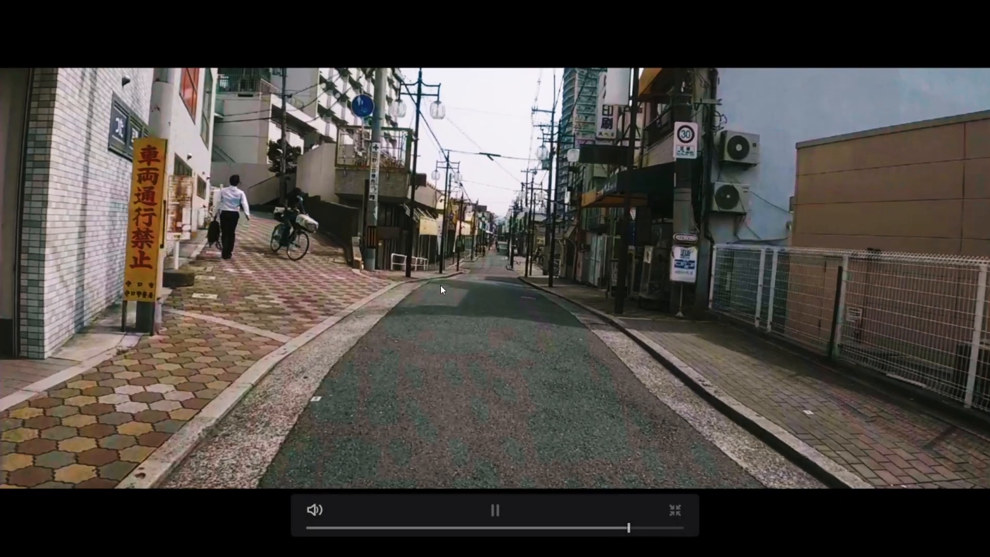
pyautogui.press('space')
pyautogui.press('space')
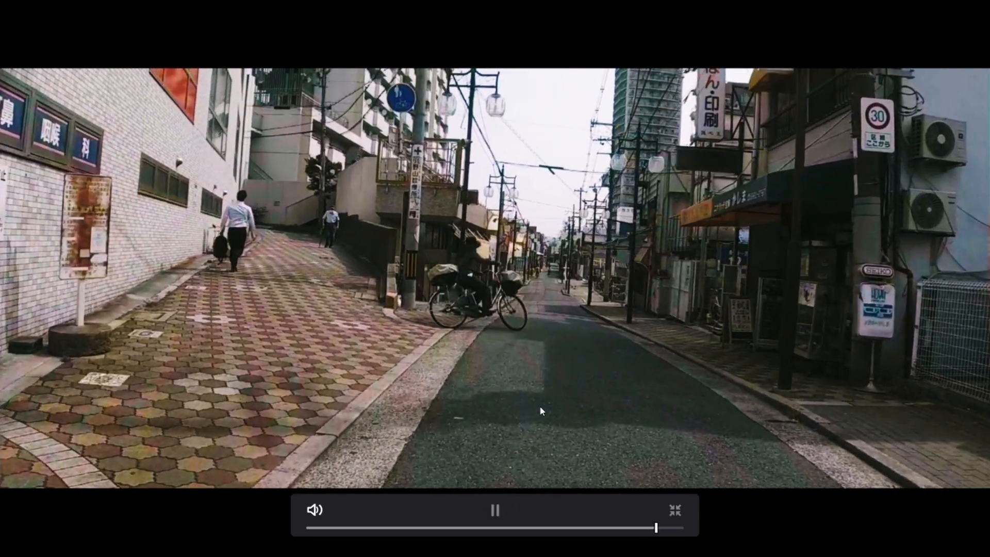
pyautogui.press('space')
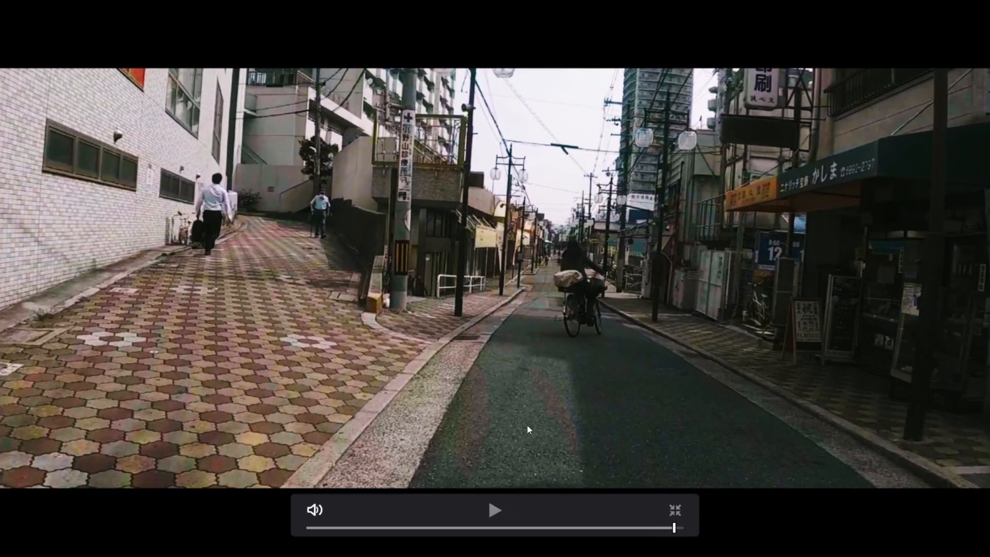
pyautogui.press('p')
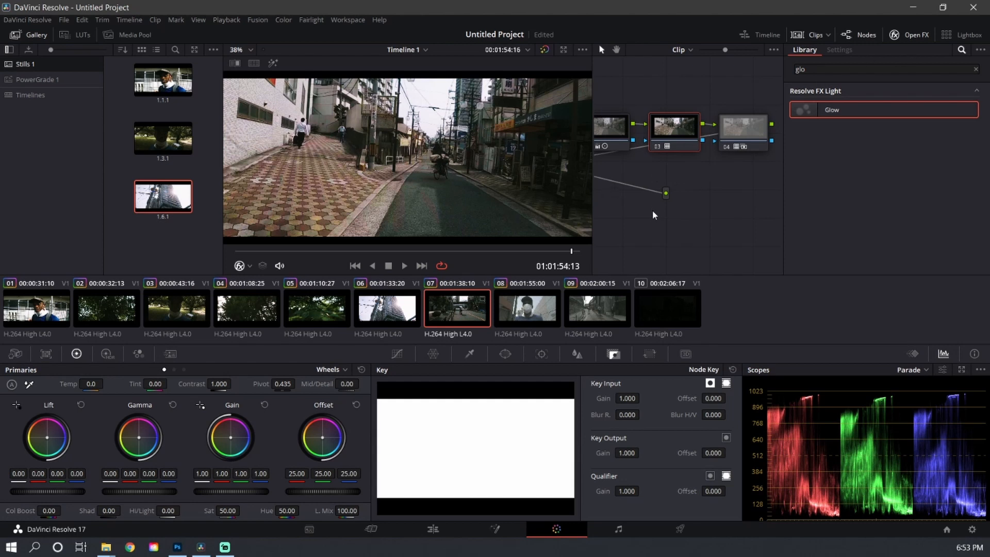
# Step: In the seventh clip's second node, set gamma to -0.03 and gain to 0.93, and replay the clip to about 01:01:45:12
pyautogui.moveTo(654, 215); pyautogui.dragTo(709, 220)
pyautogui.click(666, 137)
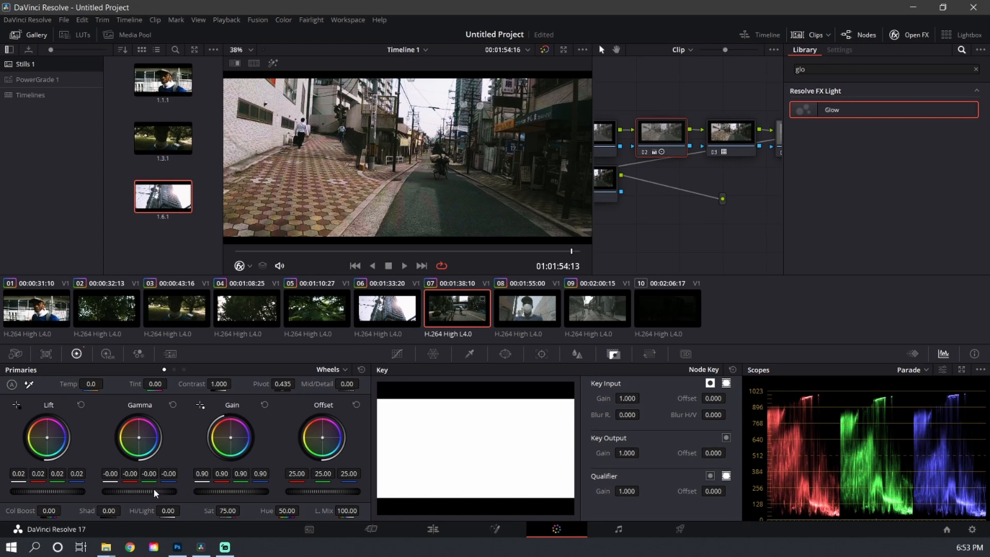
pyautogui.moveTo(139, 491); pyautogui.dragTo(126, 492)
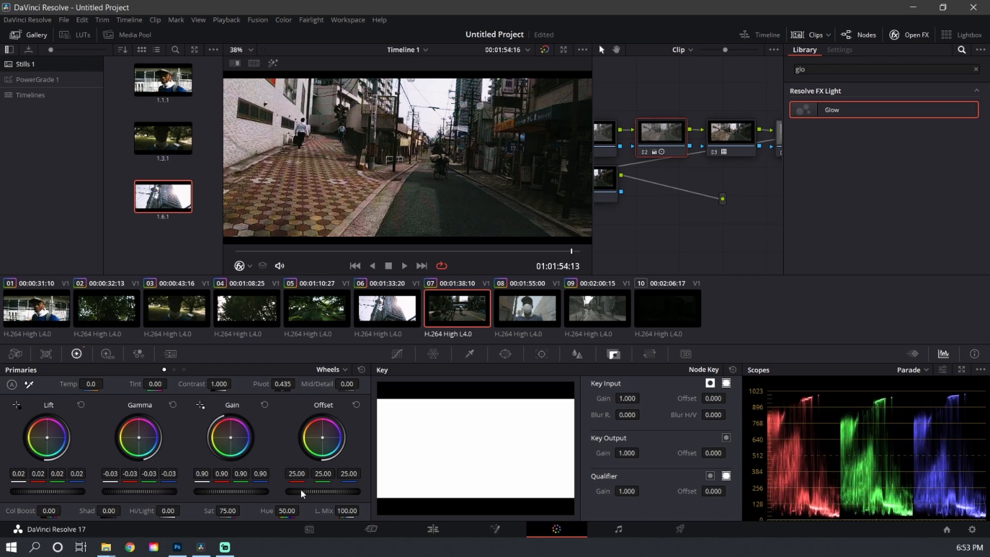
pyautogui.moveTo(227, 492); pyautogui.dragTo(232, 492)
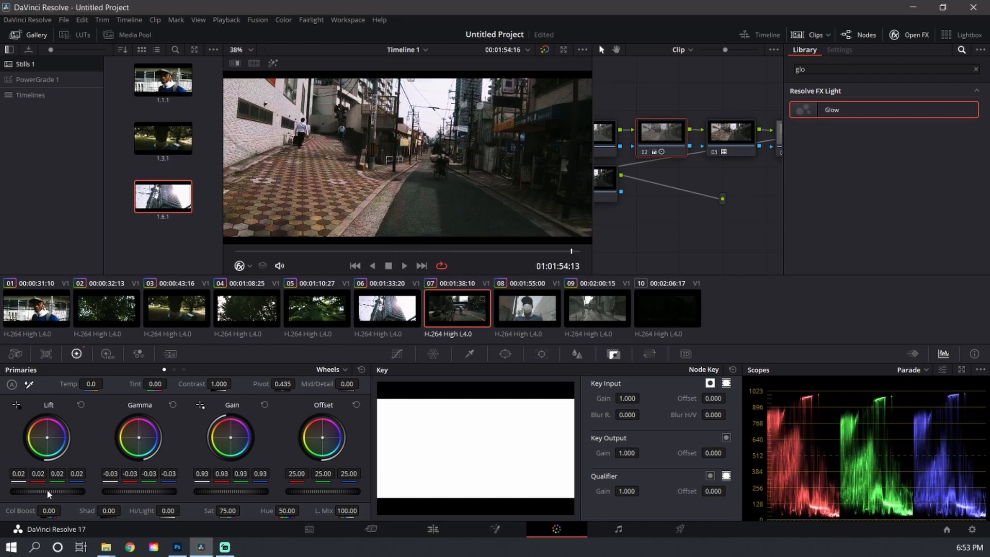
pyautogui.press('space')
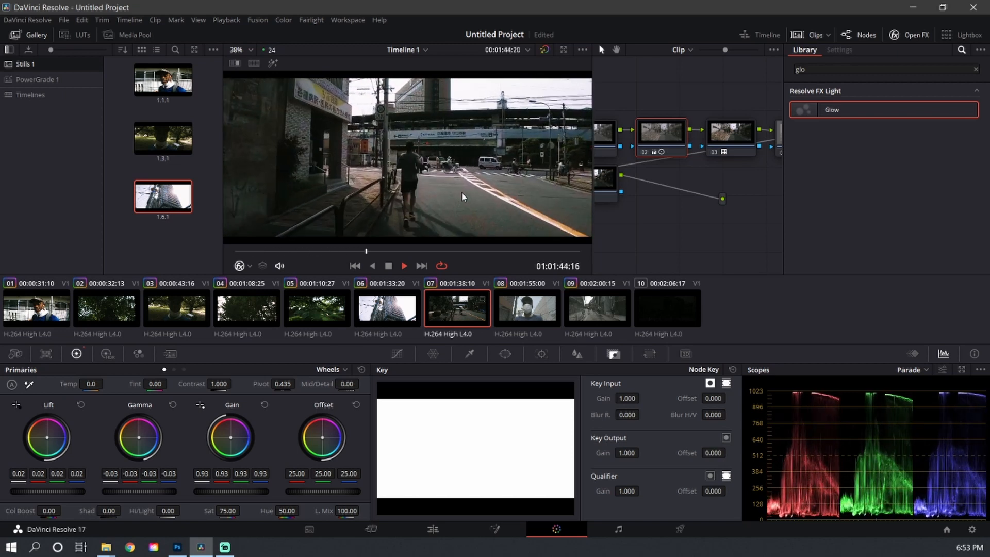
pyautogui.press('space')
# Step: Compare the seventh clip's image with the third and fourth nodes both disabled, and re-enable them one at a time
pyautogui.moveTo(722, 195); pyautogui.dragTo(662, 222)
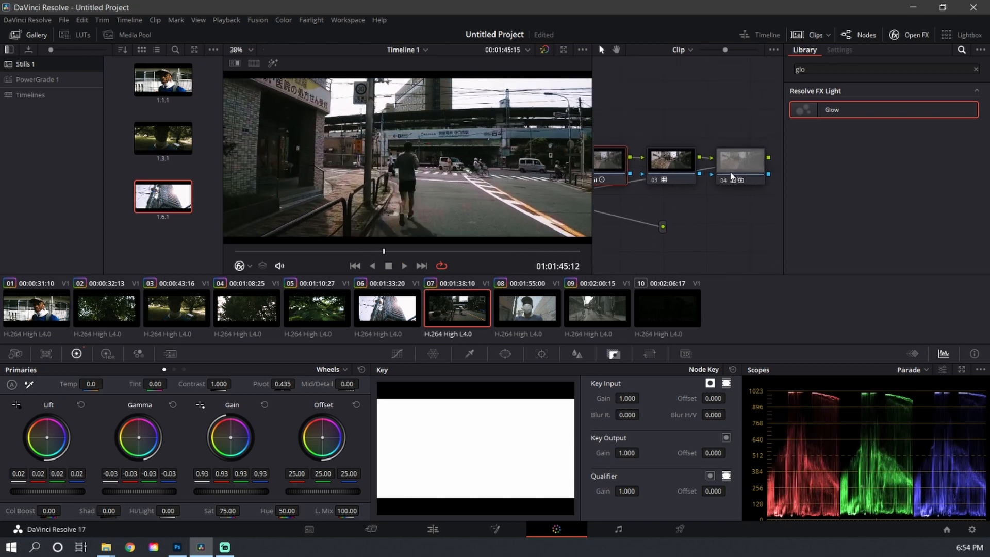
pyautogui.click(724, 180)
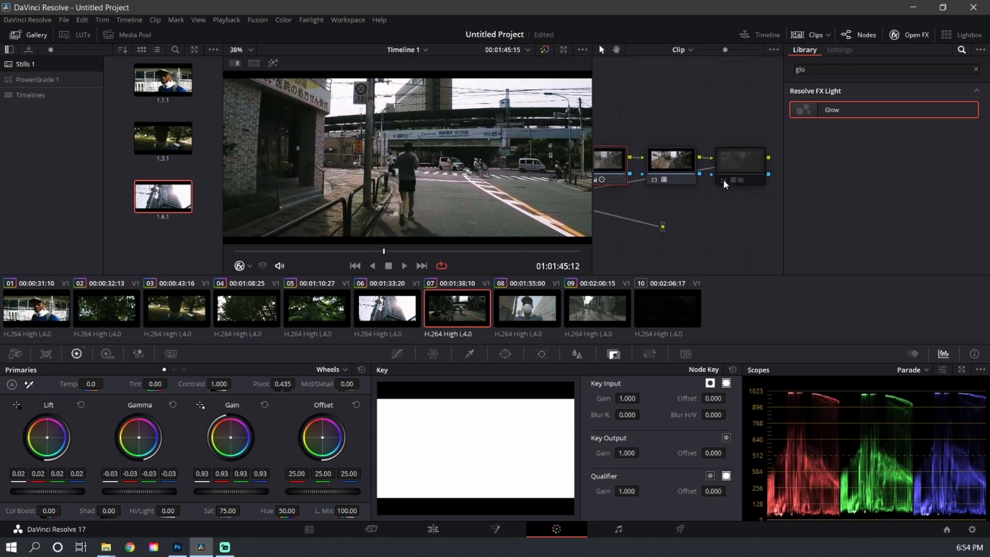
pyautogui.click(655, 179)
pyautogui.moveTo(641, 227); pyautogui.dragTo(674, 207)
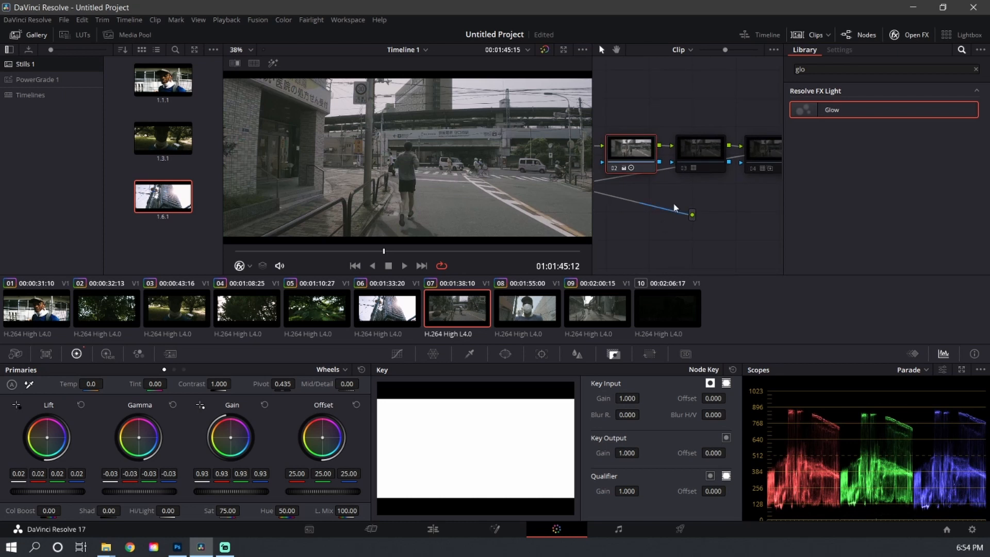
pyautogui.click(686, 168)
pyautogui.click(748, 168)
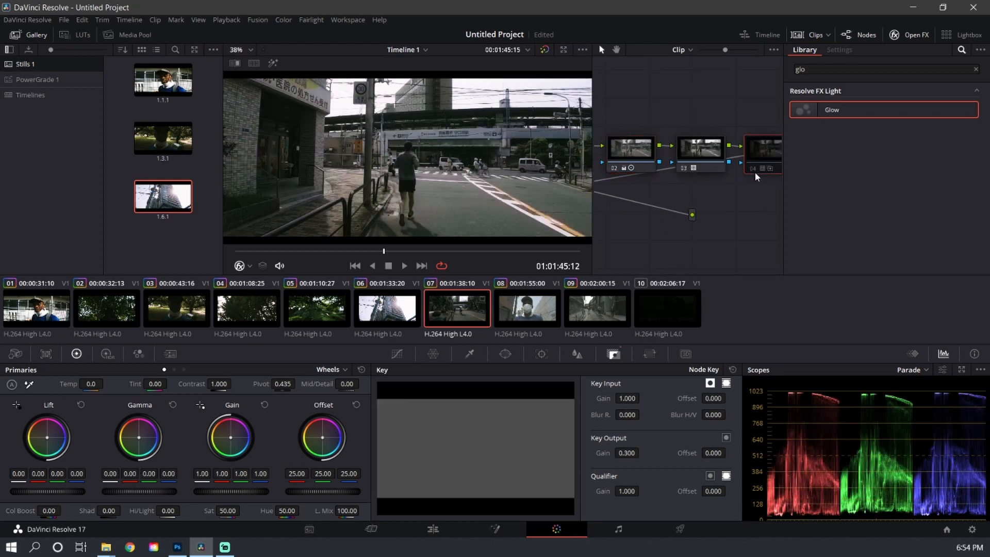
pyautogui.click(753, 167)
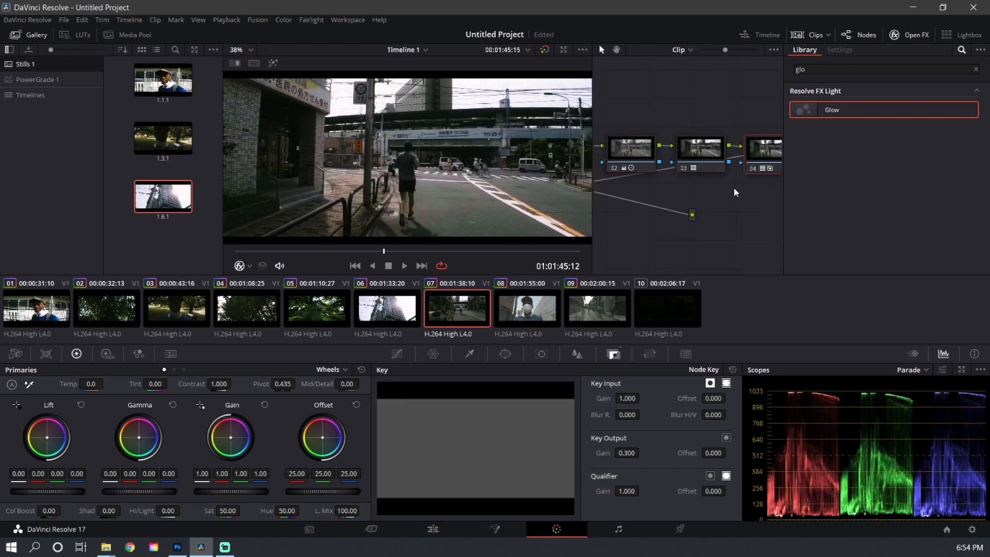
# Step: Try a key output gain of 0.7 on the seventh clip's third node and return it to 1
pyautogui.click(698, 161)
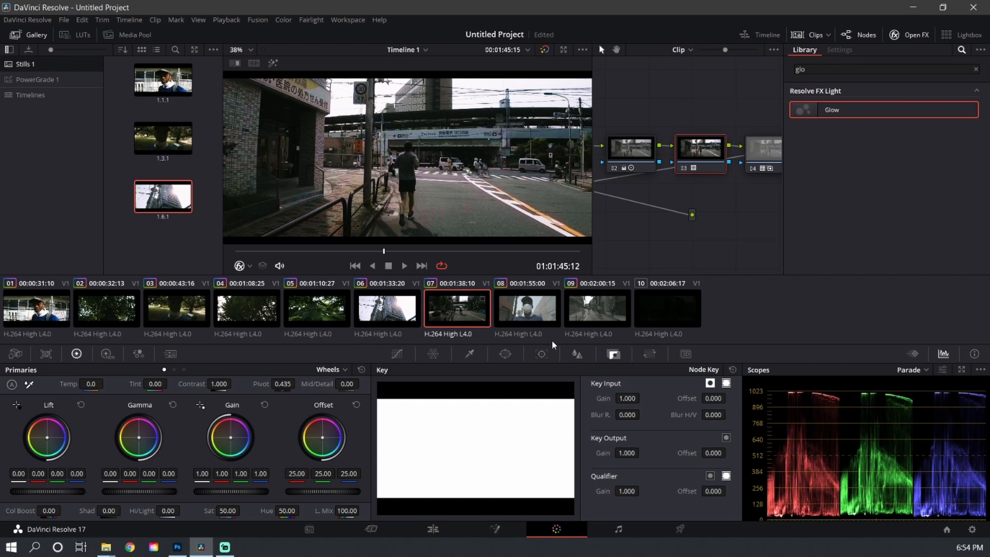
pyautogui.doubleClick(627, 453)
pyautogui.write('.7')
pyautogui.press('BackSpace')
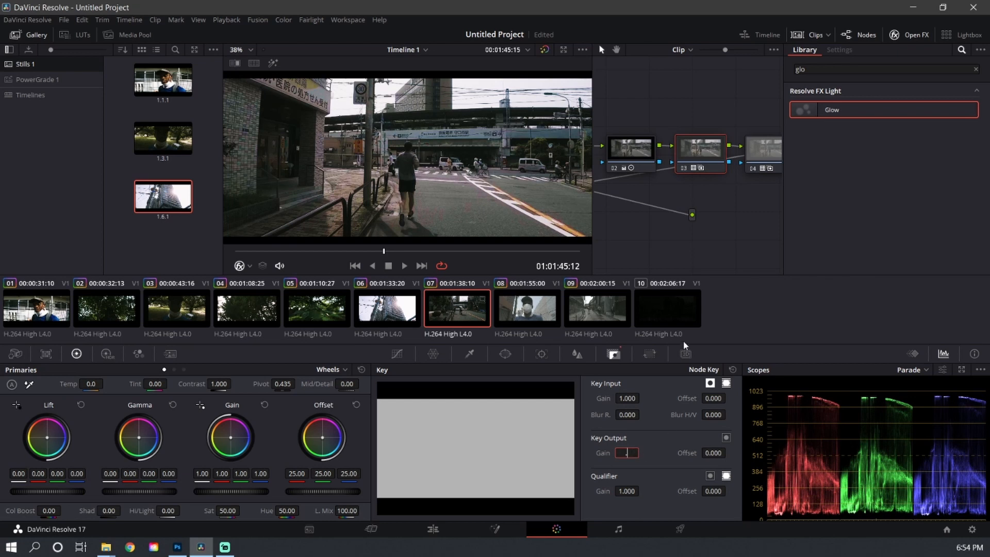
pyautogui.press('BackSpace')
pyautogui.write('1')
pyautogui.press('Return')
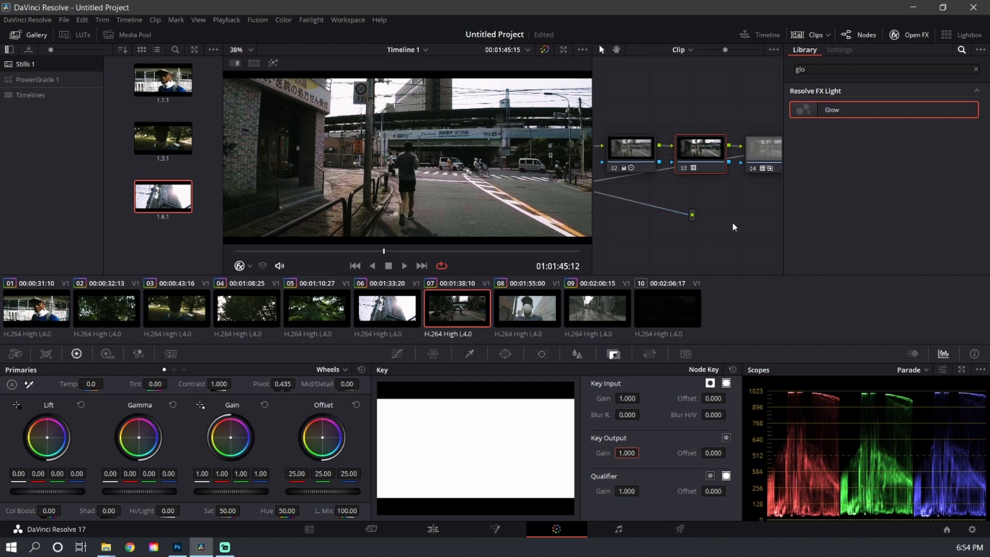
# Step: Replay the seventh clip from its beginning to check the grade
pyautogui.moveTo(732, 222); pyautogui.dragTo(712, 182)
pyautogui.moveTo(645, 202); pyautogui.dragTo(704, 211)
pyautogui.press('space')
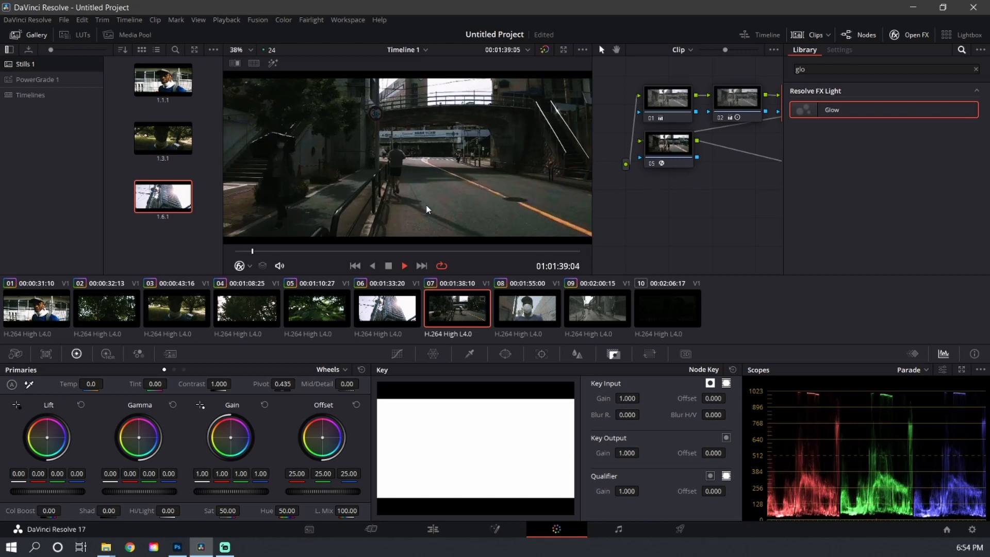
pyautogui.press('space')
# Step: Apply the grade of still 1.6.1 to the eighth clip and play it to about 01:01:57:19
pyautogui.click(527, 308)
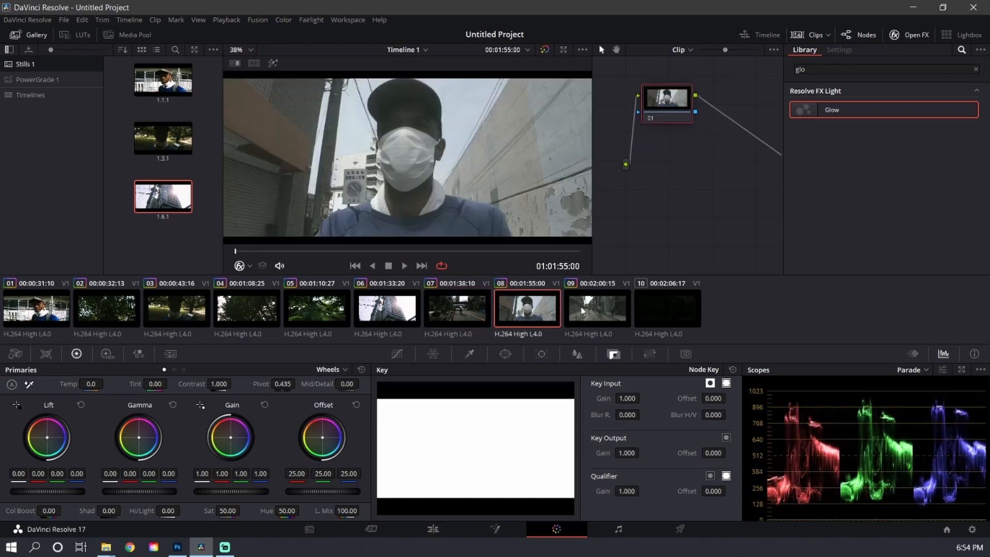
pyautogui.doubleClick(167, 206)
pyautogui.press('space')
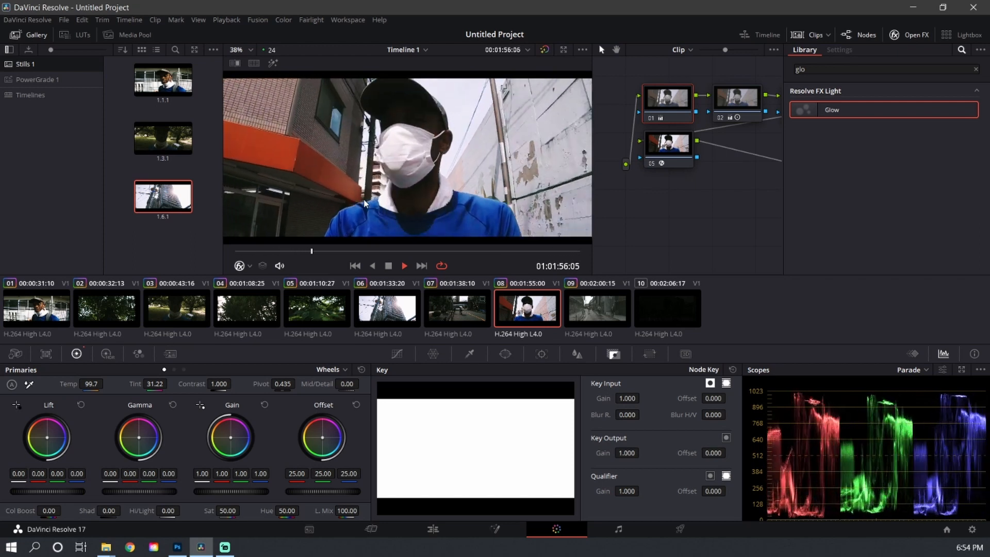
pyautogui.press('space')
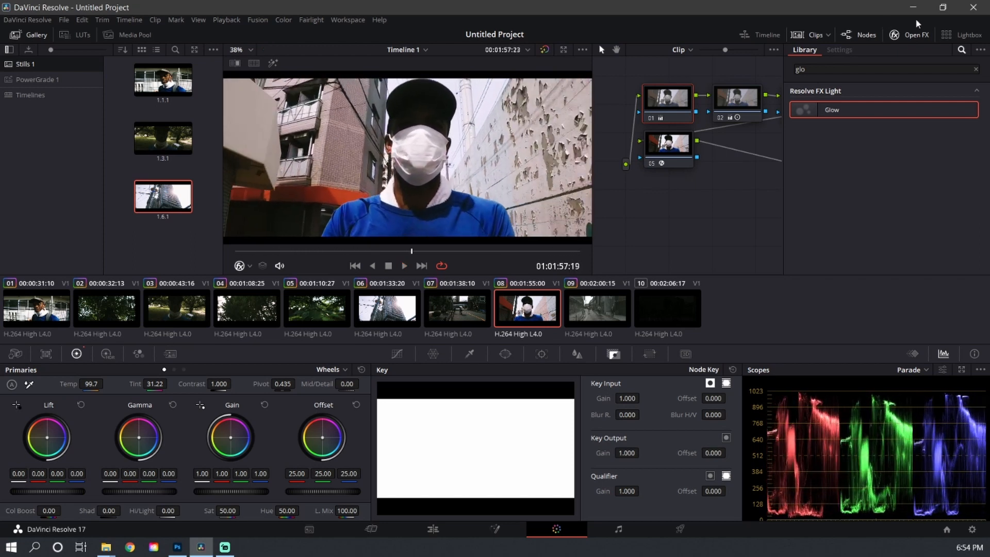
# Step: Hide the Open FX library, apply the grade of still 1.6.1 to the ninth clip, and play it to about 01:02:06:09
pyautogui.click(897, 37)
pyautogui.click(596, 305)
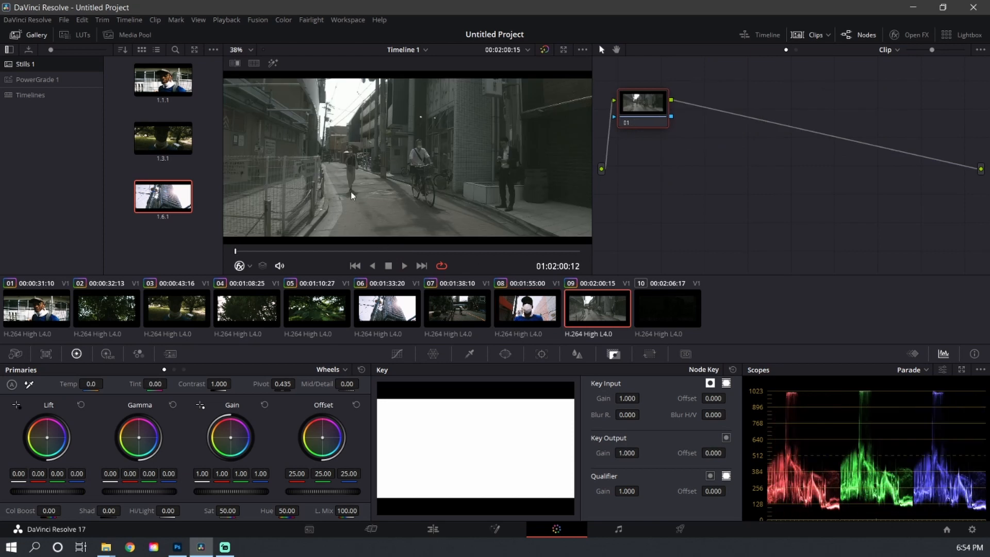
pyautogui.press('space')
pyautogui.press('space')
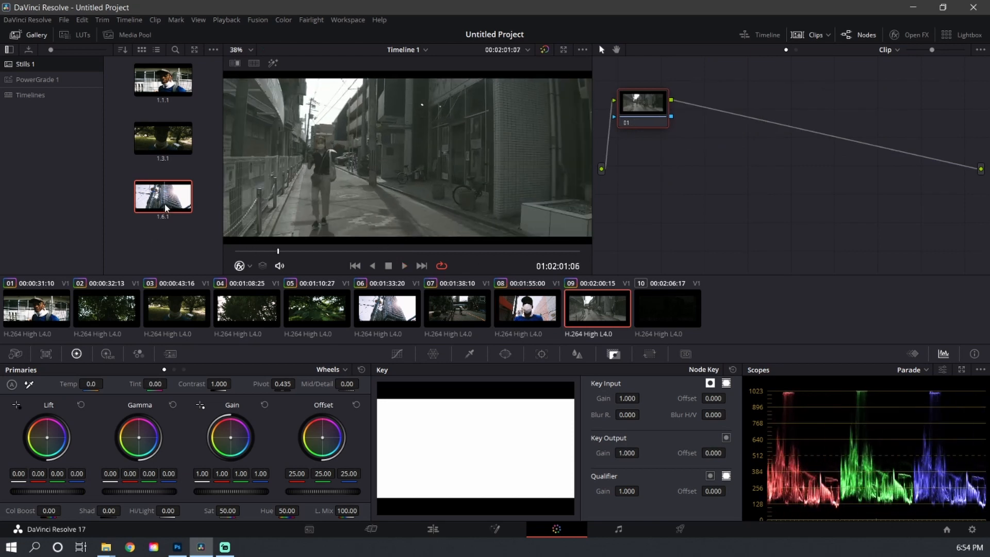
pyautogui.moveTo(165, 199)
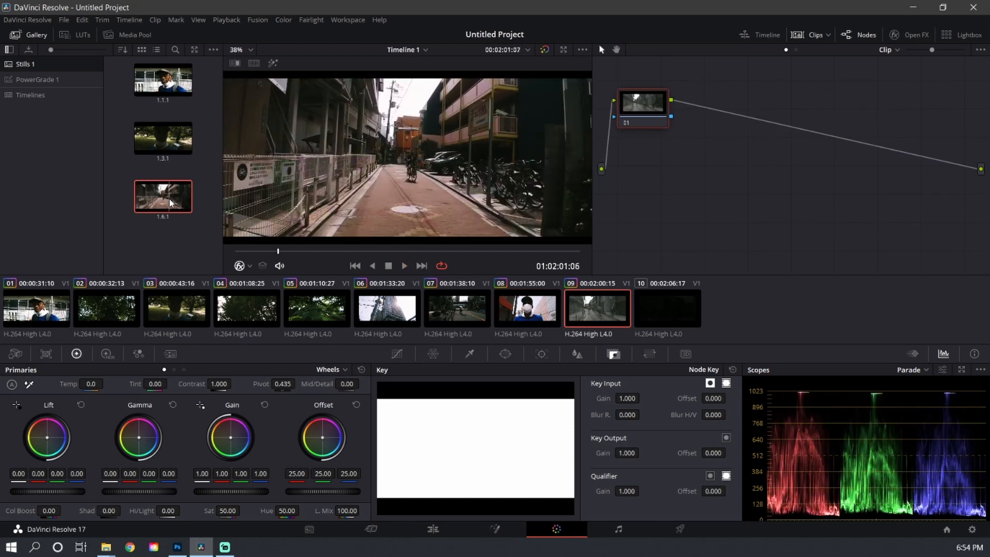
pyautogui.doubleClick(165, 201)
pyautogui.press('space')
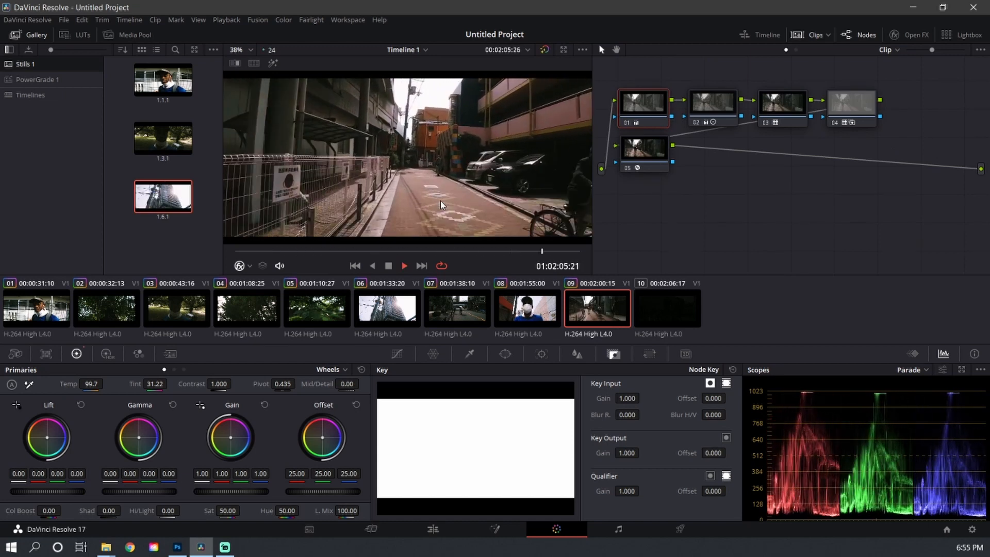
pyautogui.press('space')
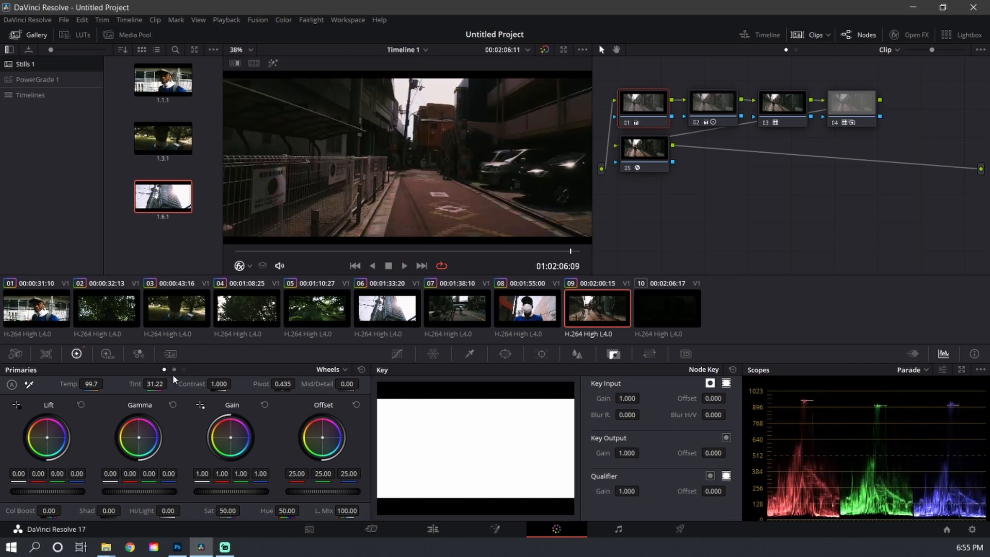
# Step: In the ninth clip's first node, set tint to 23.72 and temperature to 59.7, and replay the clip to about 01:02:02:13
pyautogui.moveTo(154, 383); pyautogui.dragTo(147, 384)
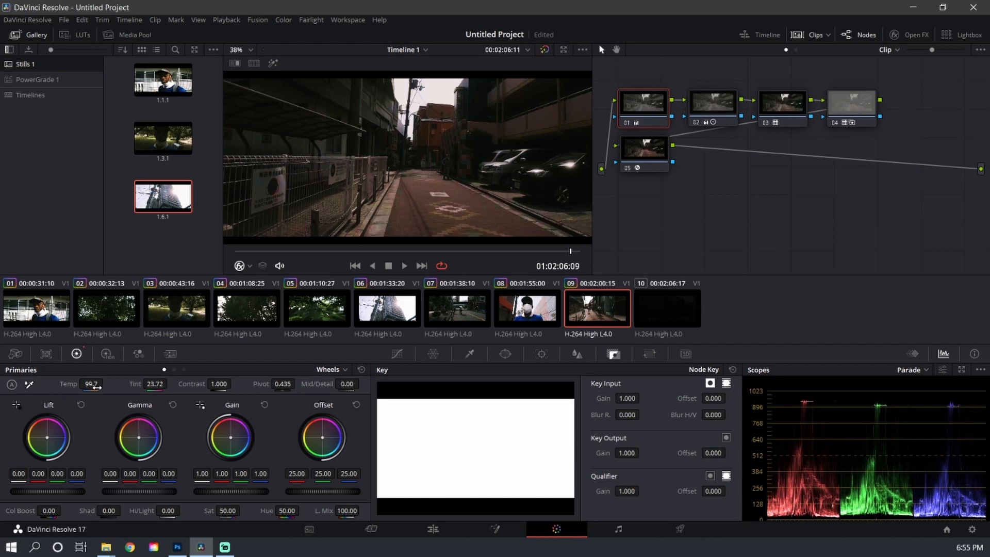
pyautogui.moveTo(95, 383); pyautogui.dragTo(88, 383)
pyautogui.press('space')
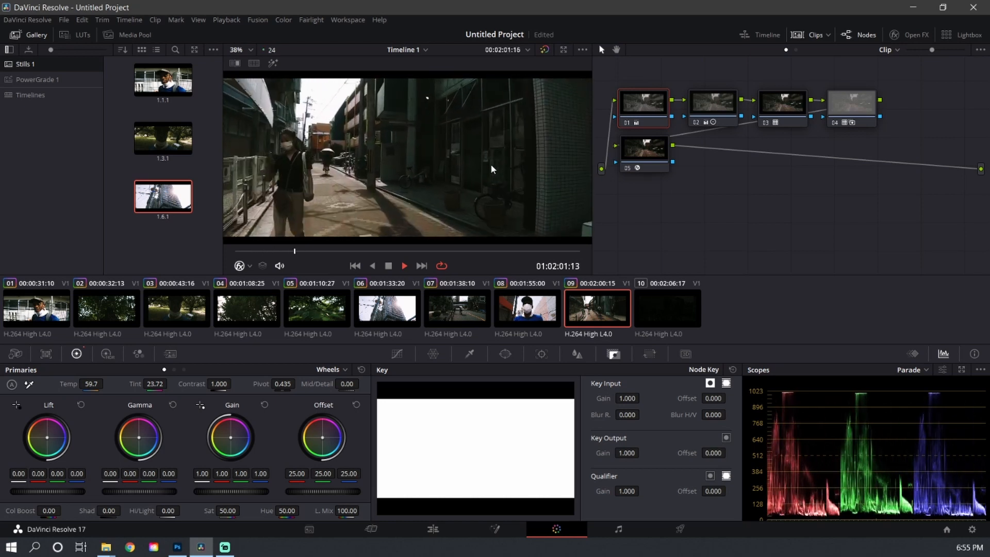
pyautogui.press('space')
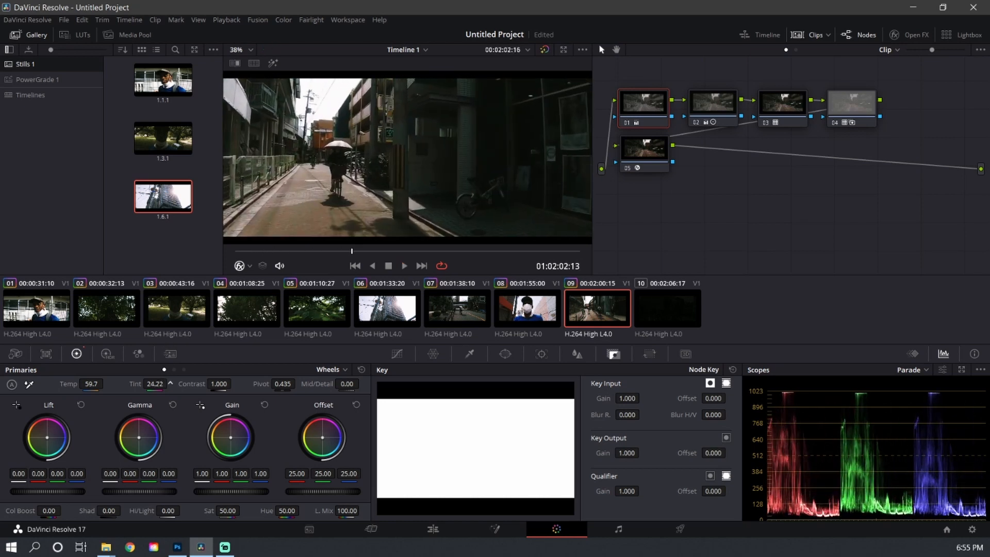
# Step: Raise the tint of the ninth clip's first node to 38.72 and replay the clip through its end
pyautogui.moveTo(155, 383); pyautogui.dragTo(167, 383)
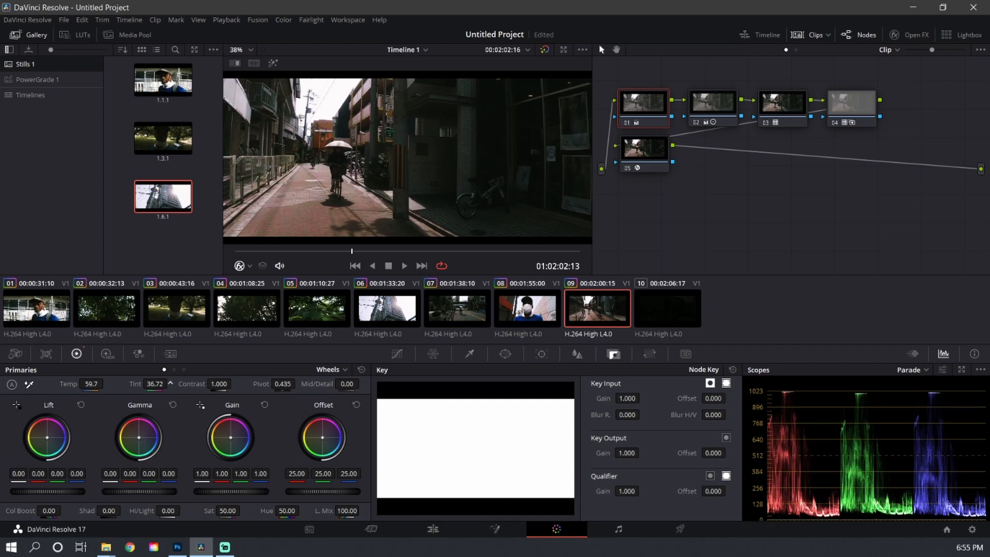
pyautogui.moveTo(170, 384); pyautogui.dragTo(170, 383)
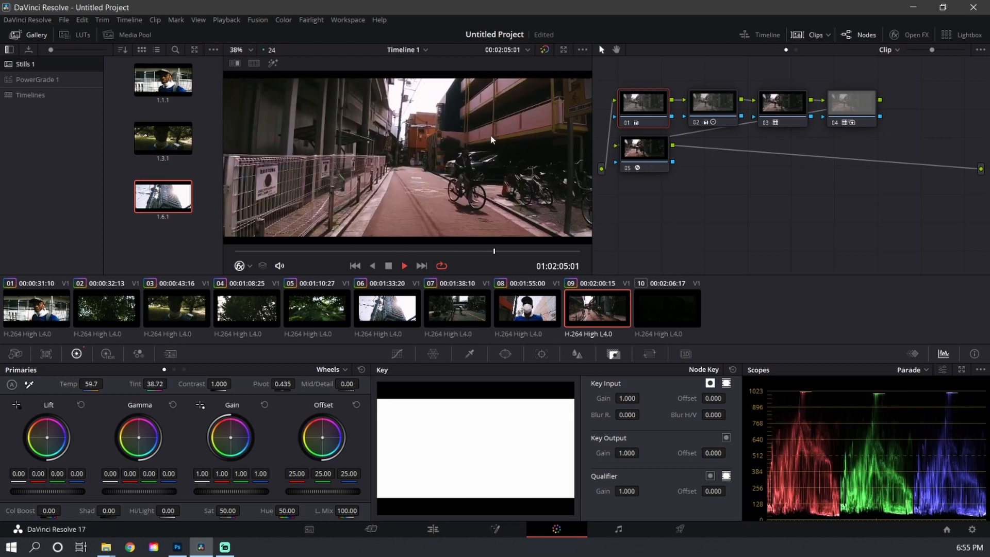
pyautogui.press('space')
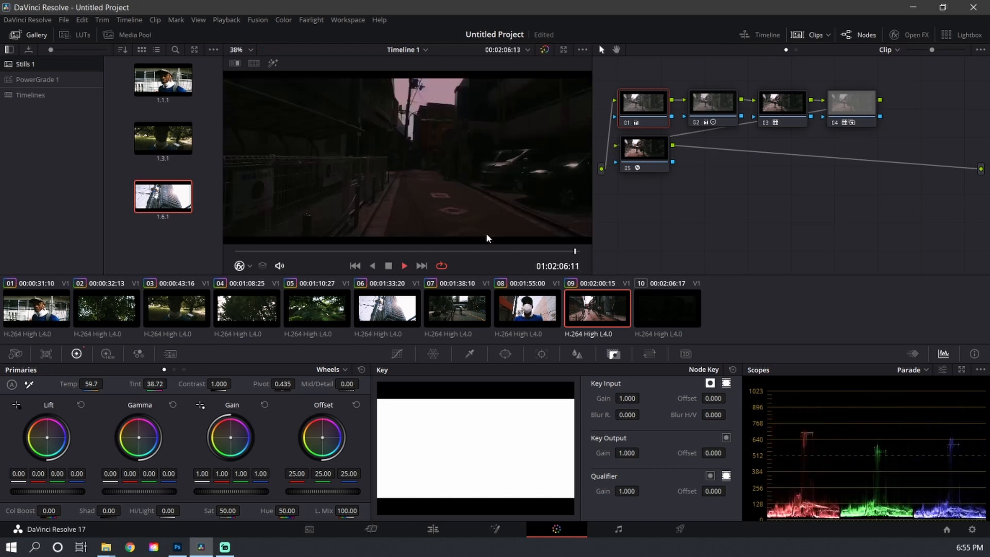
pyautogui.press('space')
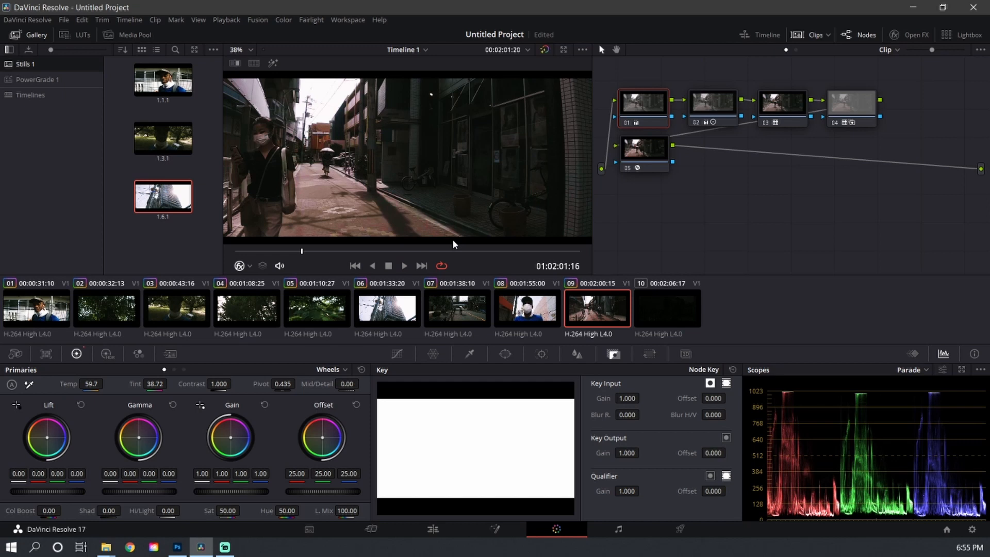
# Step: Save the project under the name "capcut grade"
pyautogui.hotkey('ctrl', 's')
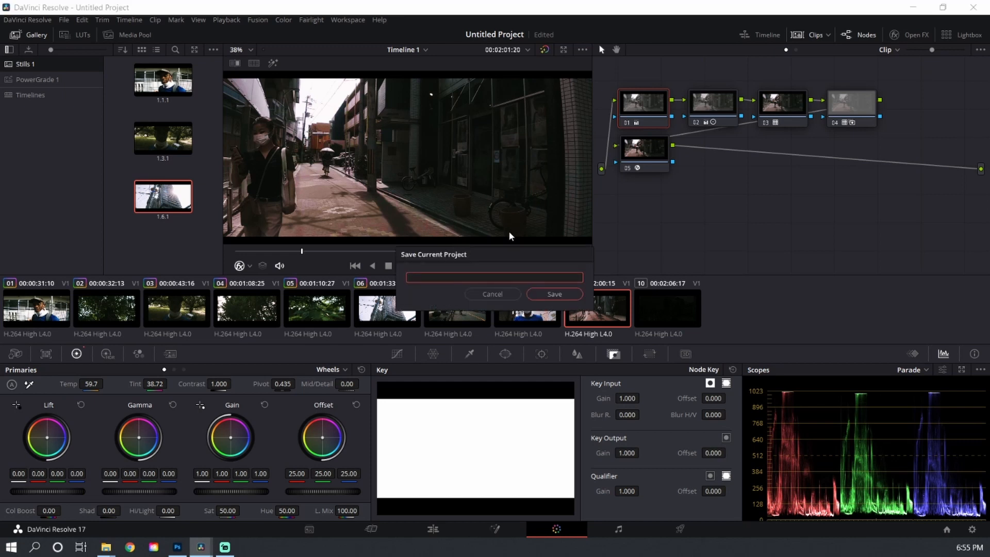
pyautogui.write('capcut grade')
pyautogui.press('Return')
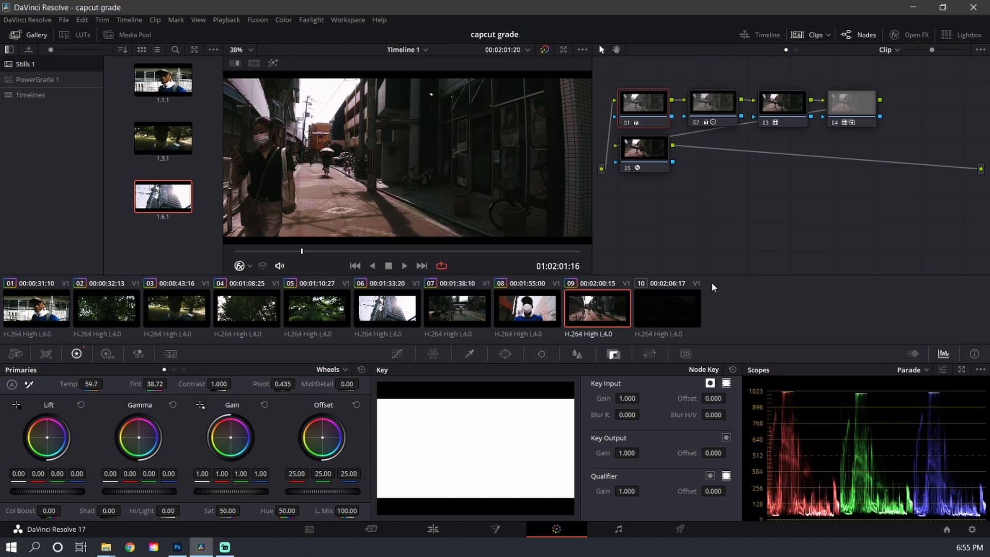
# Step: Apply the grade of still 1.6.1 to the tenth clip and play it to about 01:02:12:21
pyautogui.click(659, 312)
pyautogui.press('space')
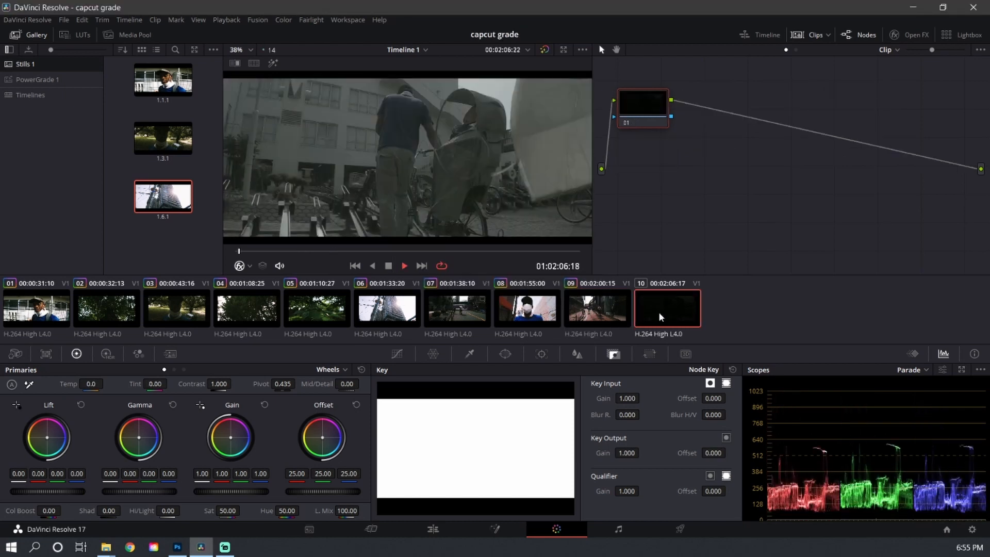
pyautogui.doubleClick(170, 191)
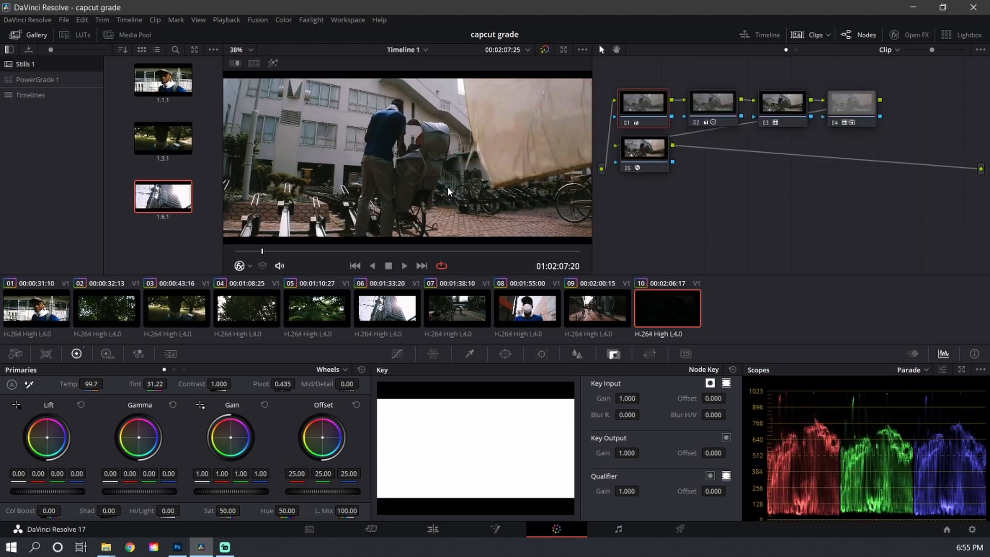
pyautogui.press('space')
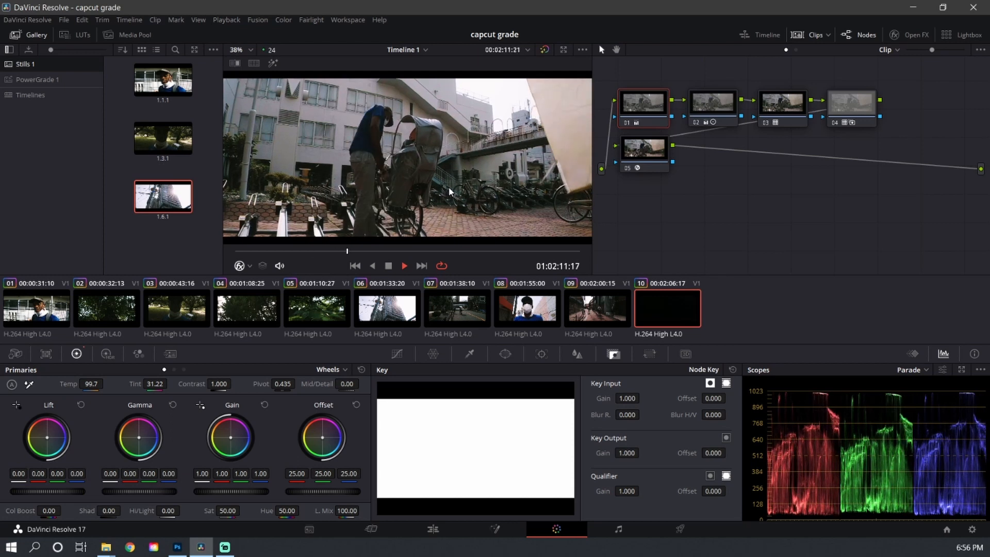
pyautogui.press('space')
pyautogui.press('space')
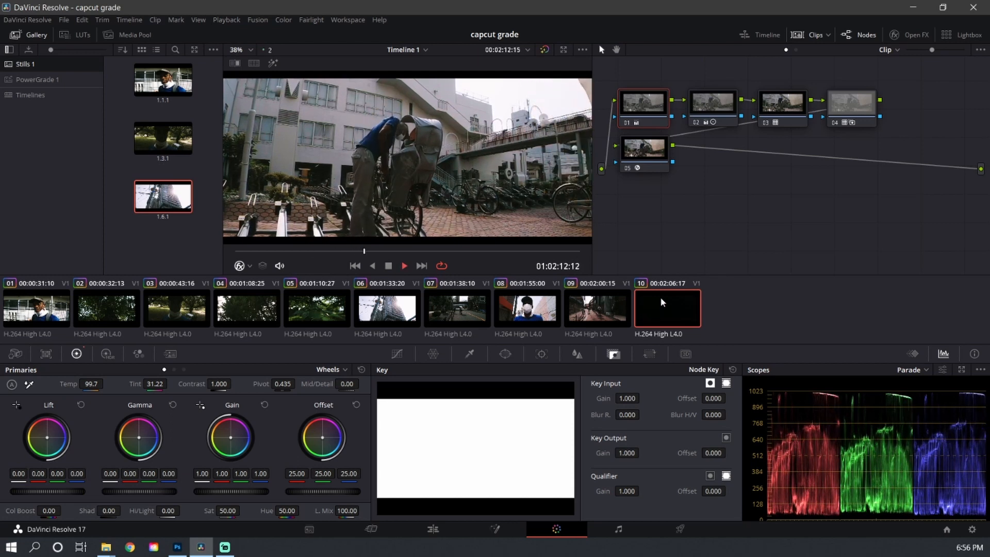
pyautogui.press('space')
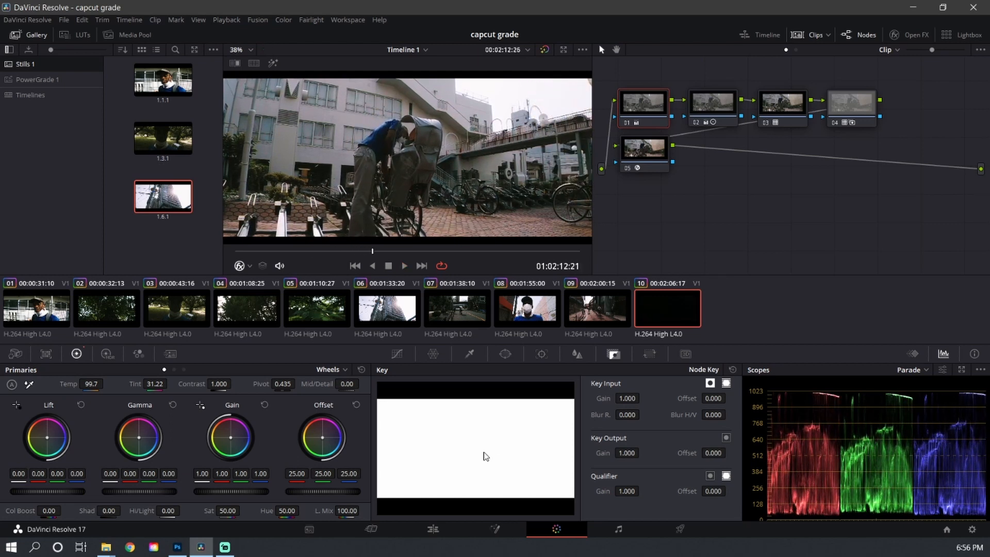
# Step: On the Edit page, import ColorGrain_Fine_HardLight.mov and place it on a second video track, ending flush with the last clip
pyautogui.click(433, 530)
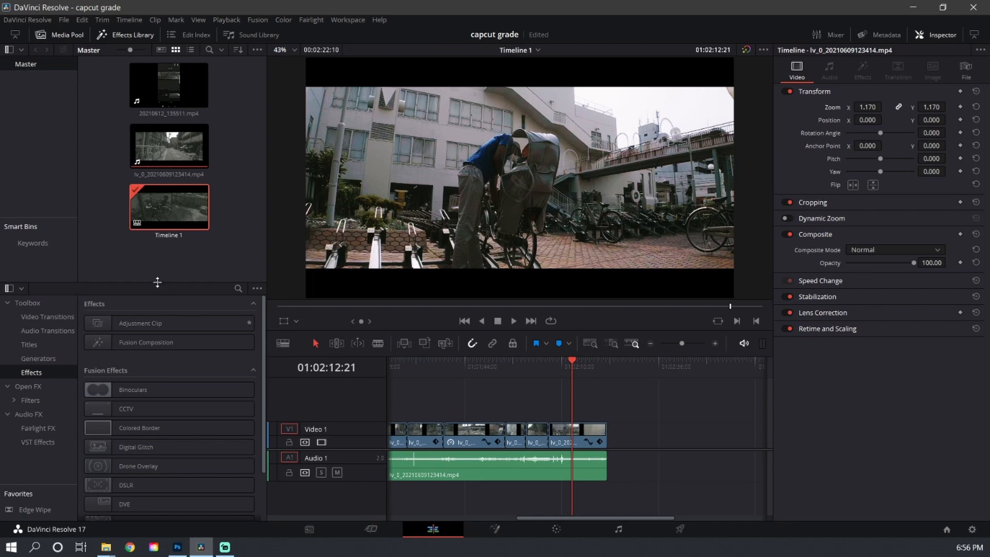
pyautogui.click(155, 261)
pyautogui.doubleClick(157, 259)
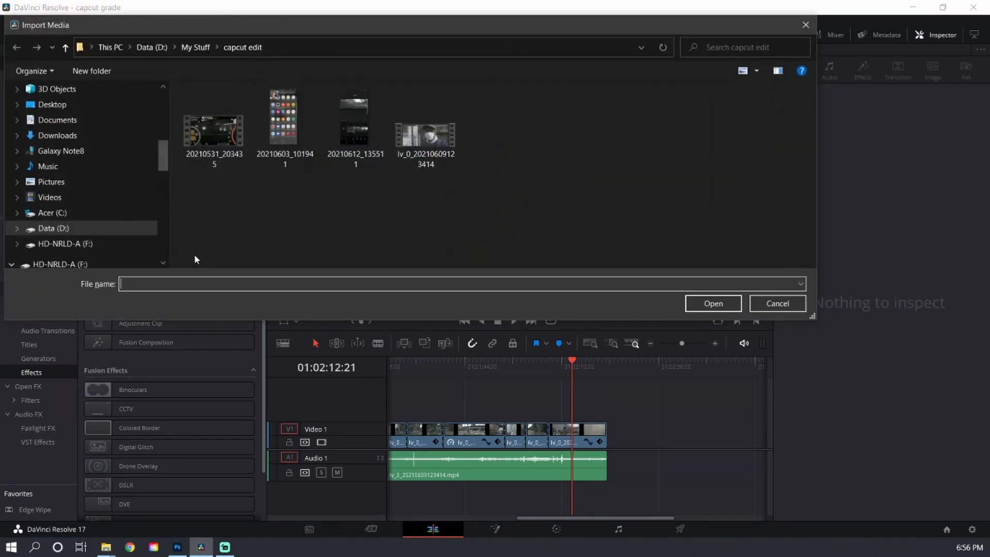
pyautogui.click(471, 12)
pyautogui.click(442, 9)
pyautogui.moveTo(410, 24); pyautogui.dragTo(300, 556)
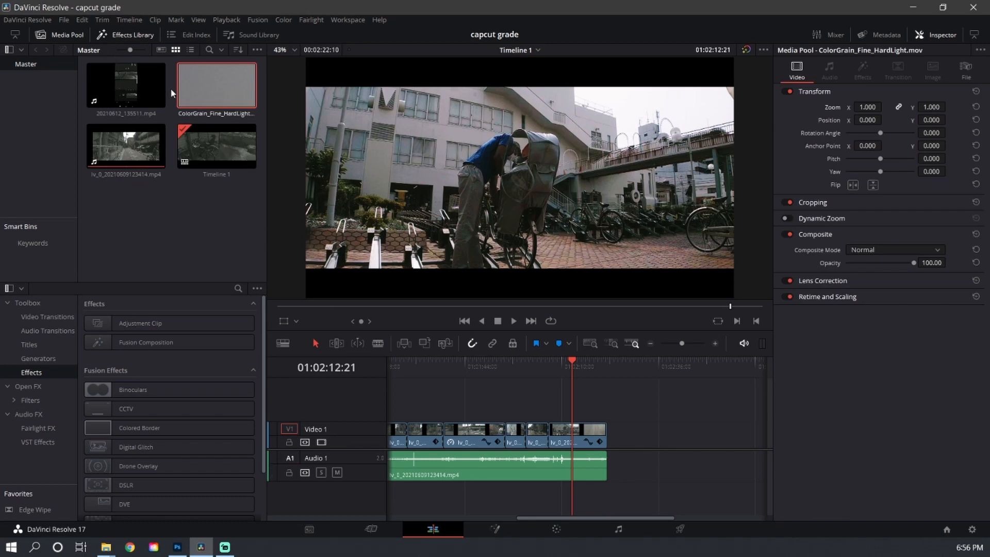
pyautogui.moveTo(209, 88); pyautogui.dragTo(531, 406)
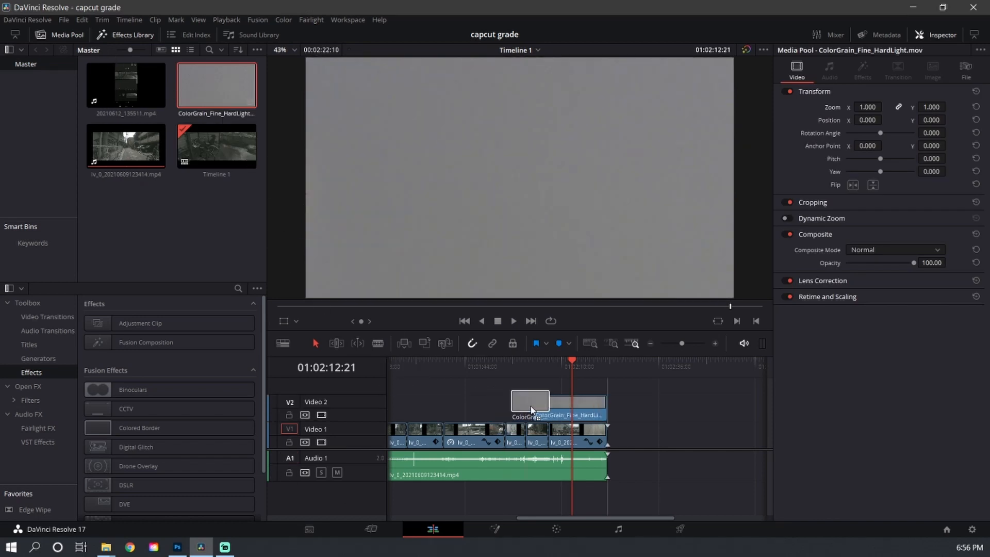
# Step: Set the grain clip's composite mode to Softlight and its opacity to 80
pyautogui.click(592, 407)
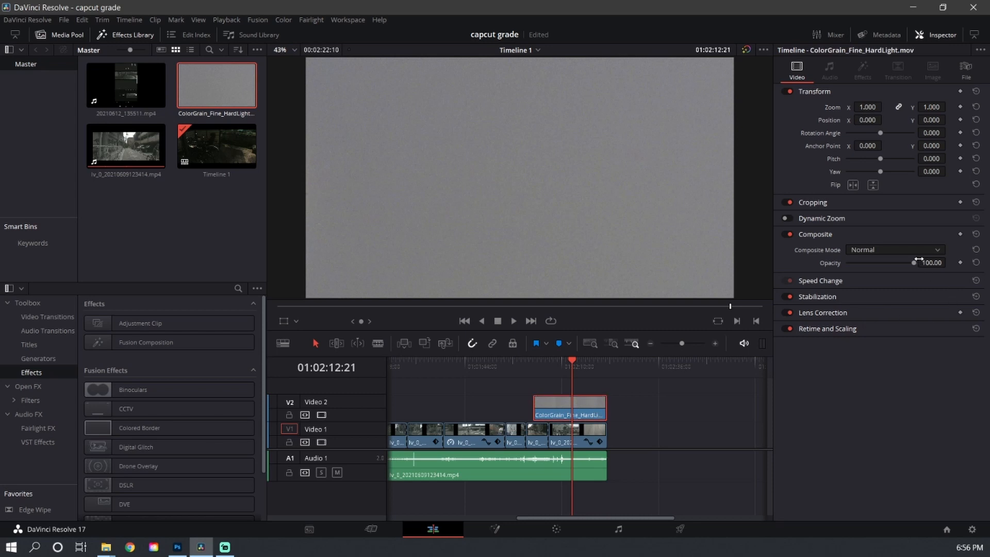
pyautogui.click(934, 250)
pyautogui.scroll(-5, 903, 337)
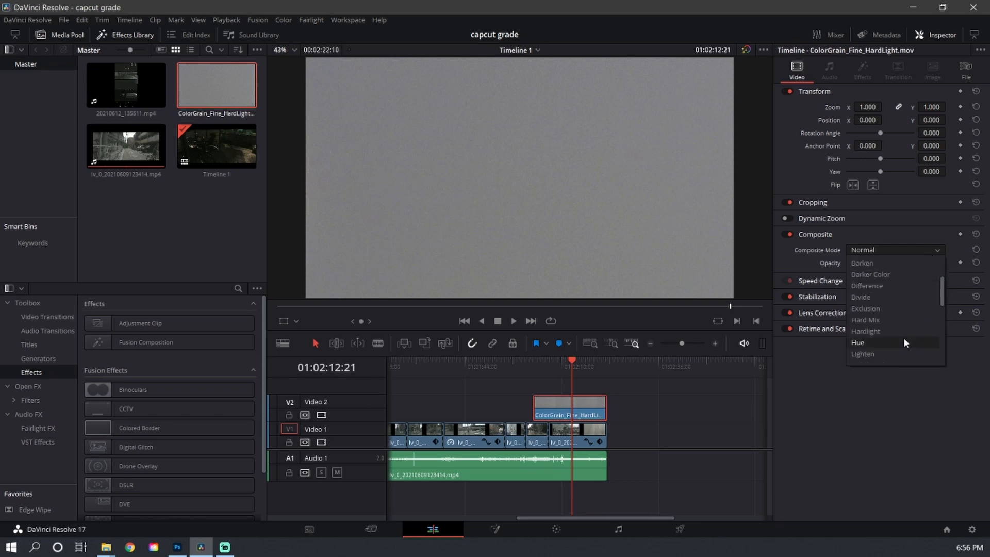
pyautogui.click(893, 341)
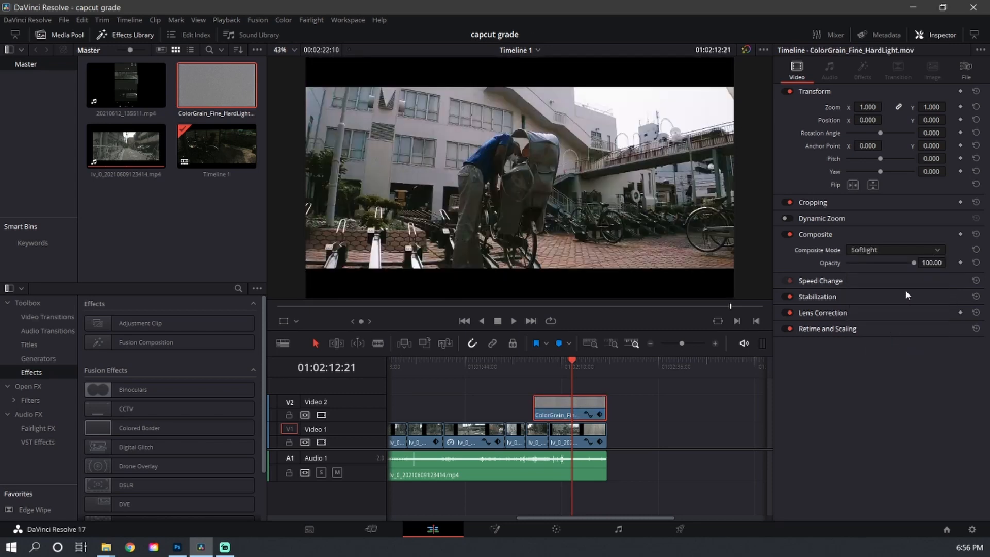
pyautogui.write('80')
pyautogui.press('Return')
# Step: Duplicate the Softlight grain clip on Video 2, placing the copy directly before the original
pyautogui.moveTo(545, 401); pyautogui.dragTo(472, 406)
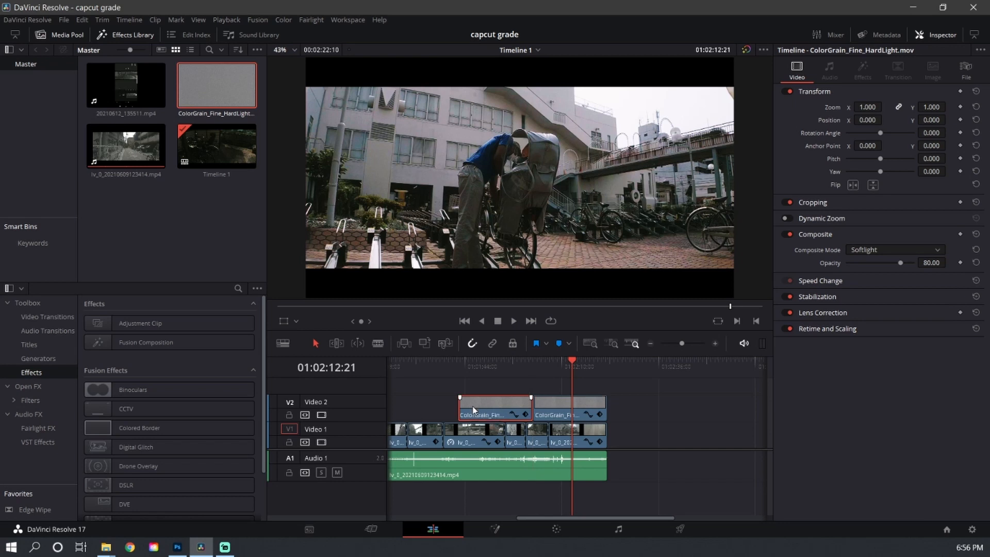
pyautogui.click(554, 408)
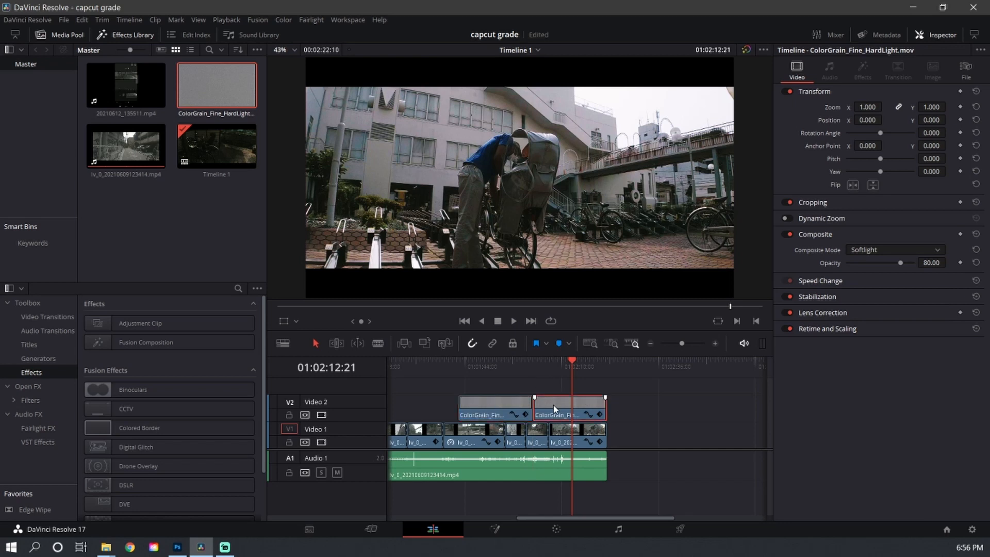
pyautogui.click(502, 410)
pyautogui.press('f')
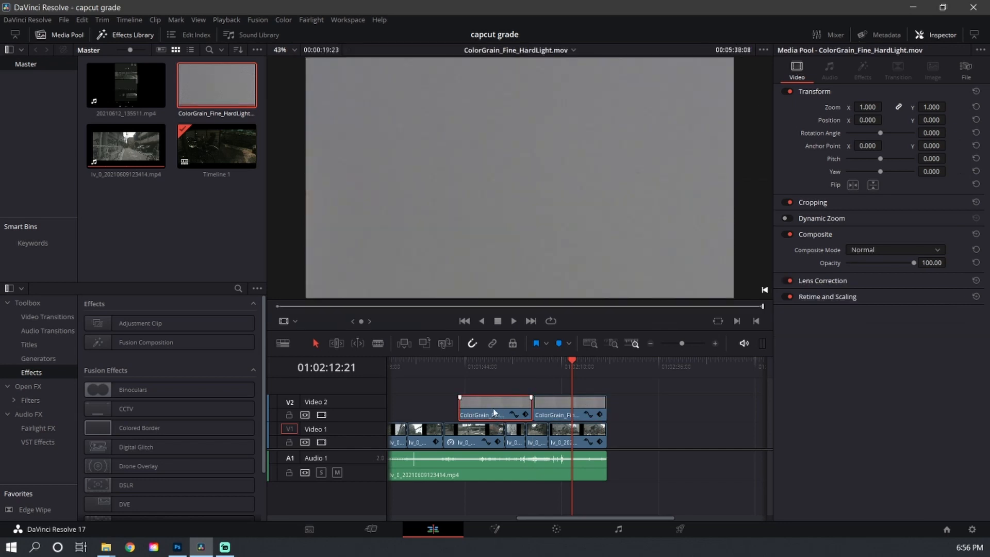
# Step: Keep duplicating the grain clip backwards along Video 2 until the copies cover the footage to the timeline's start
pyautogui.moveTo(493, 409); pyautogui.dragTo(416, 406)
pyautogui.moveTo(447, 482); pyautogui.dragTo(526, 488)
pyautogui.moveTo(498, 381); pyautogui.dragTo(498, 413)
pyautogui.click(528, 393)
pyautogui.click(456, 406)
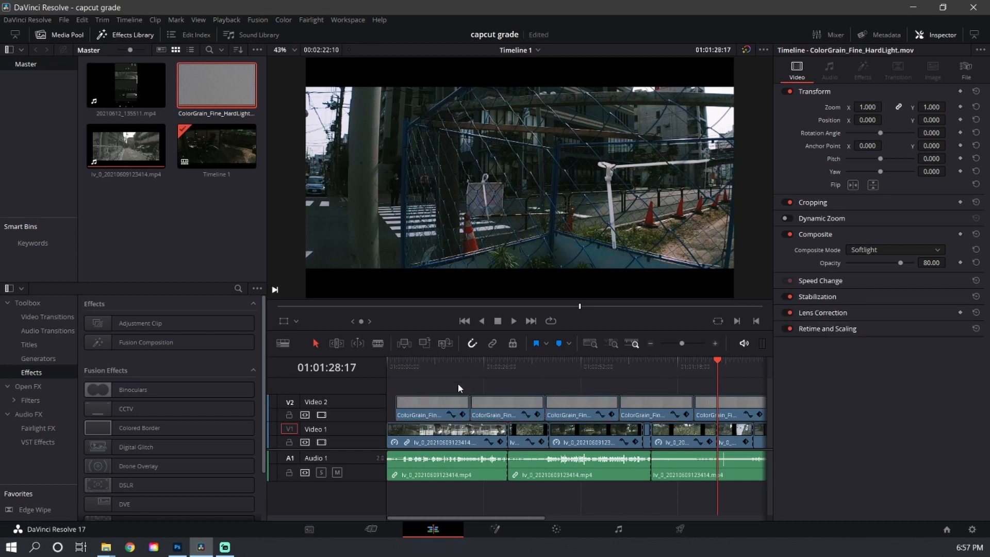
pyautogui.moveTo(435, 404); pyautogui.dragTo(416, 408)
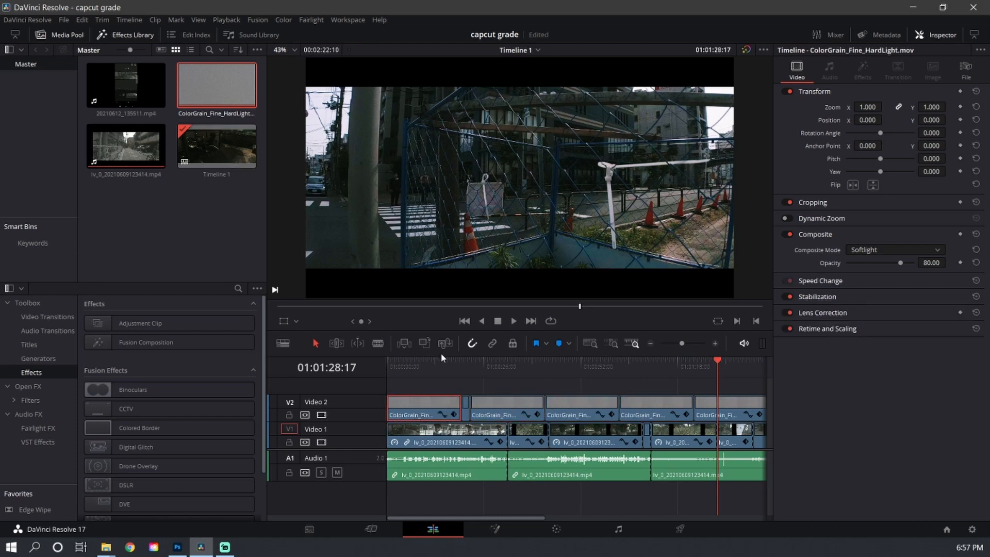
# Step: Move the playhead to 01:00:00:00 and return the viewer to the timeline with the selection tool active
pyautogui.moveTo(441, 368); pyautogui.dragTo(376, 367)
pyautogui.press('q')
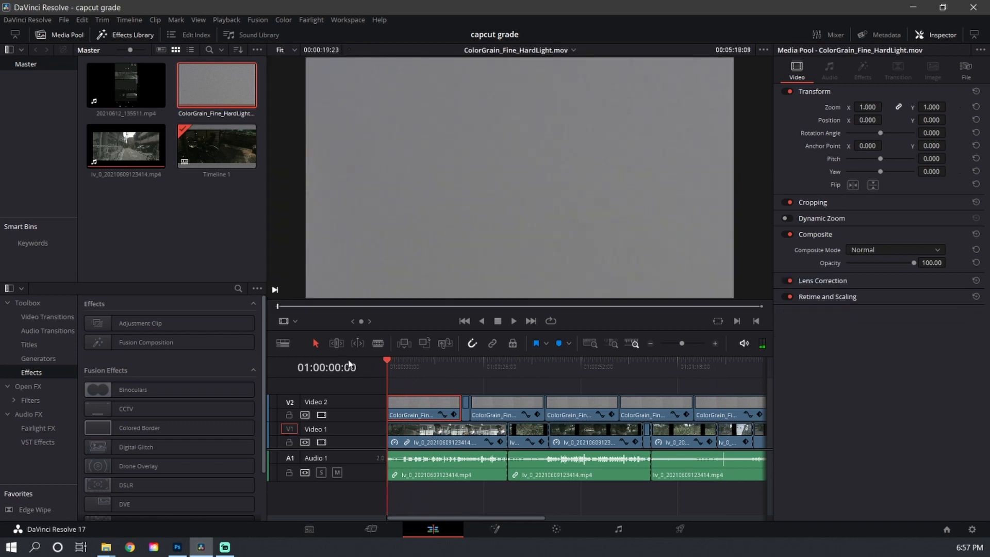
pyautogui.press('b')
pyautogui.press('space')
pyautogui.press('space')
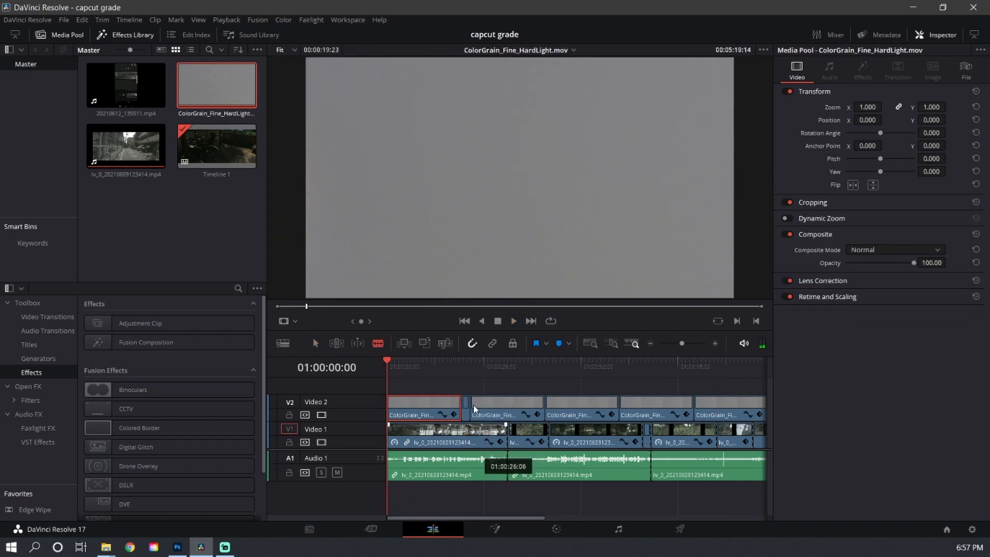
pyautogui.click(415, 384)
pyautogui.press('a')
# Step: Play the grain-covered timeline from its start, review it in full screen, and stop at about 01:00:13:03
pyautogui.press('space')
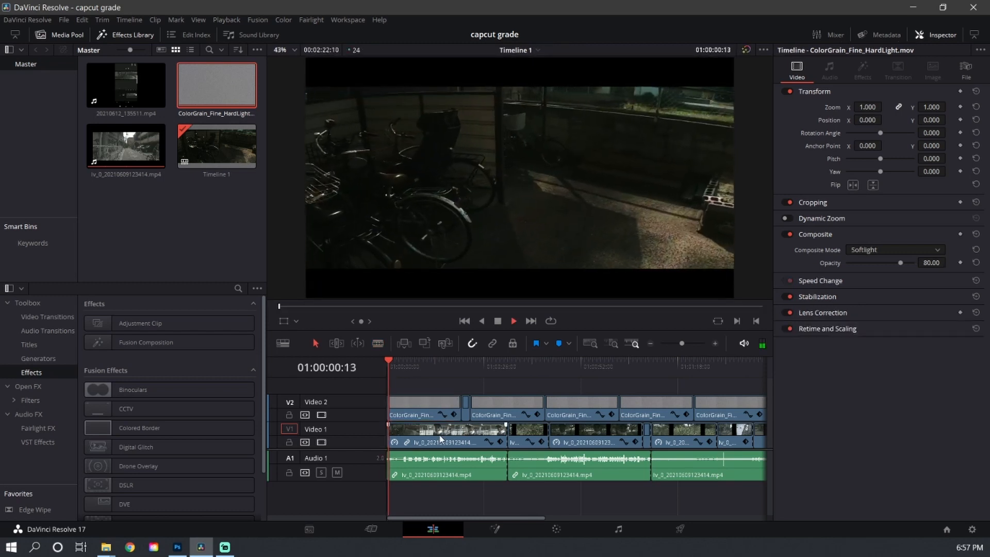
pyautogui.press('space')
pyautogui.press('Home')
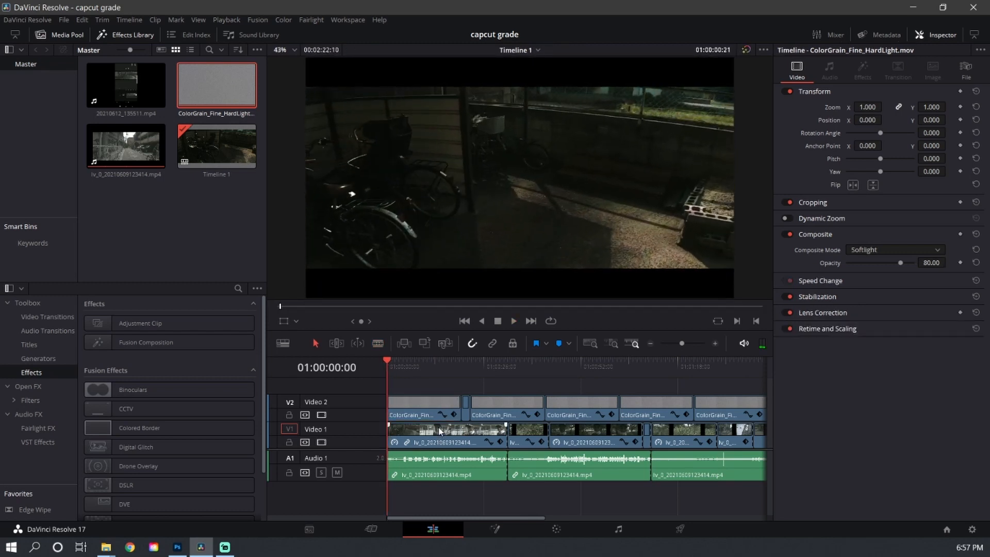
pyautogui.press('space')
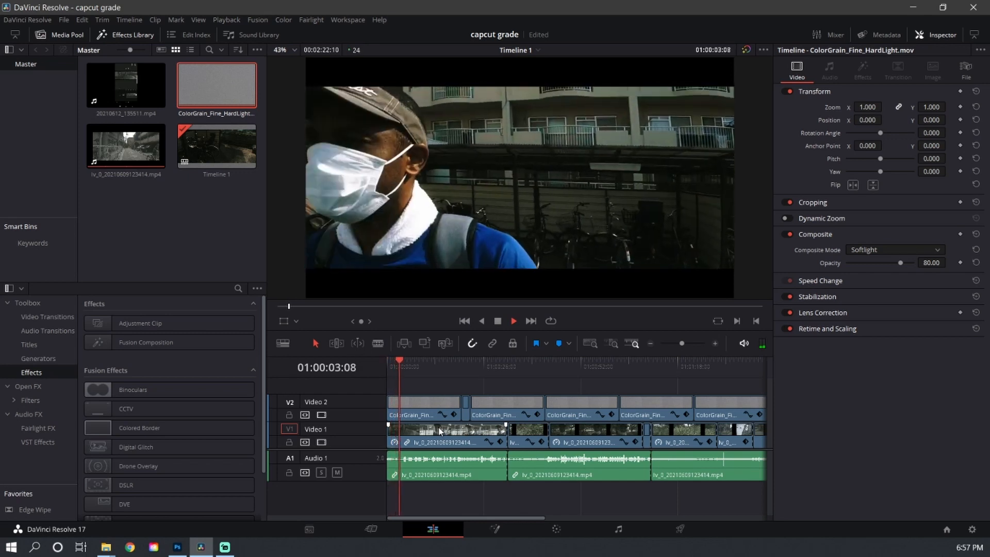
pyautogui.hotkey('ctrl', 'f')
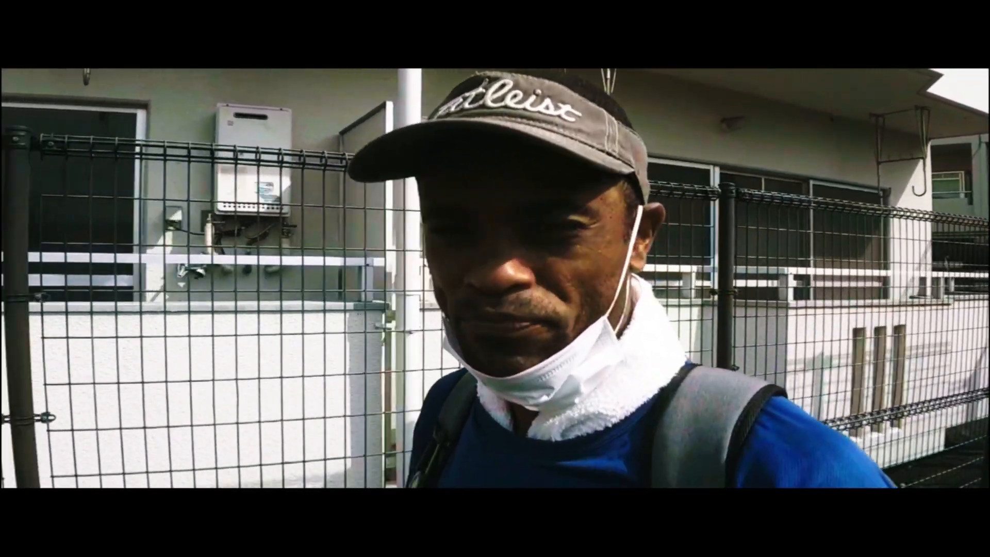
pyautogui.press('space')
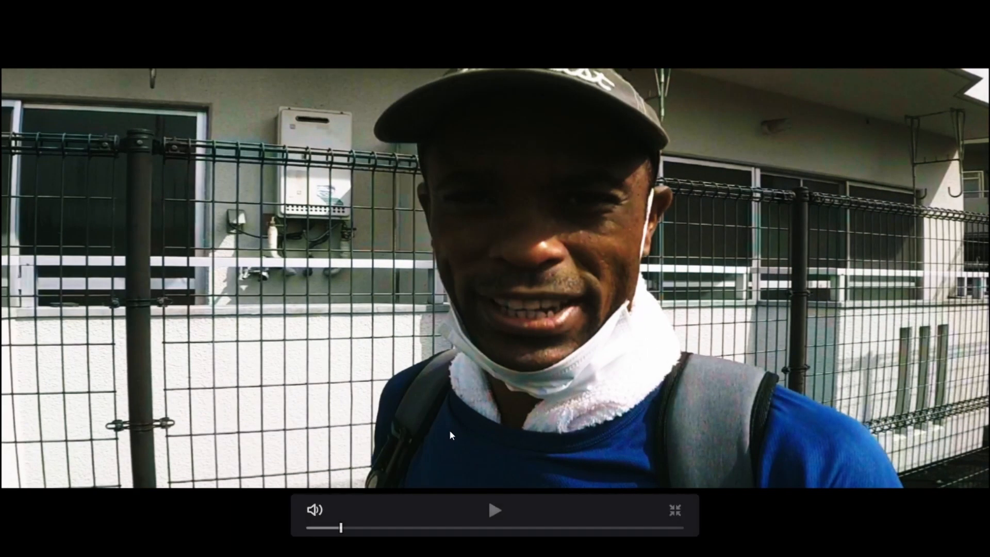
pyautogui.press('Escape')
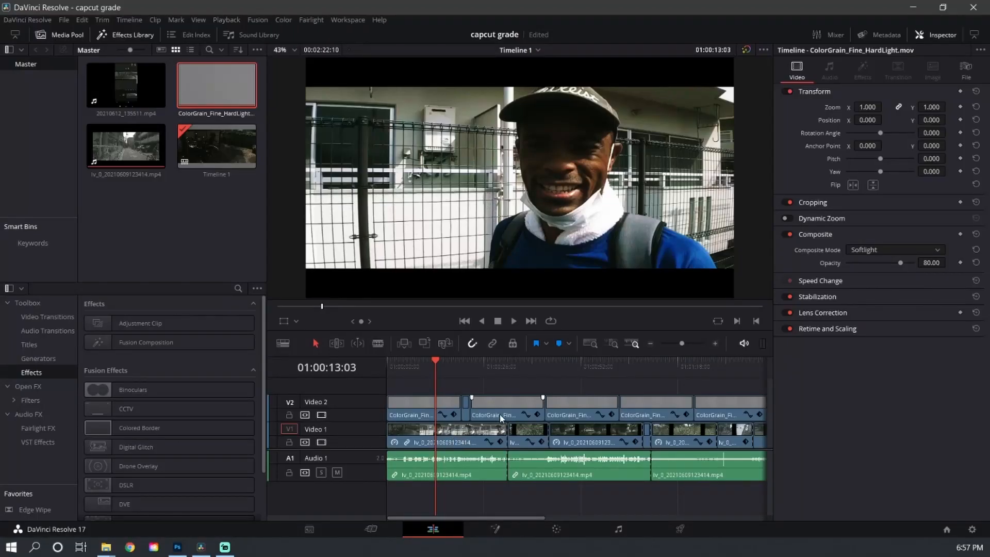